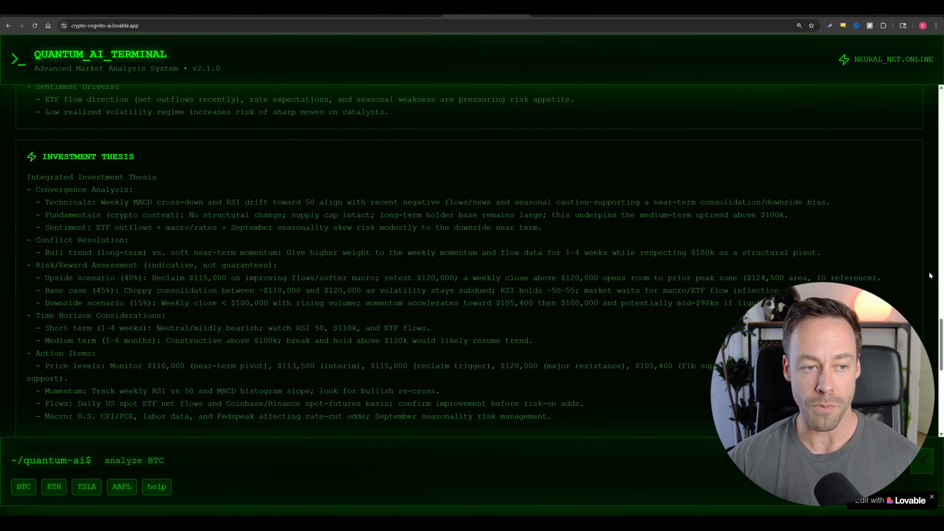
Read the BTC report from the investment thesis down through the complete analysis text
scroll(931, 276, "down", 5)
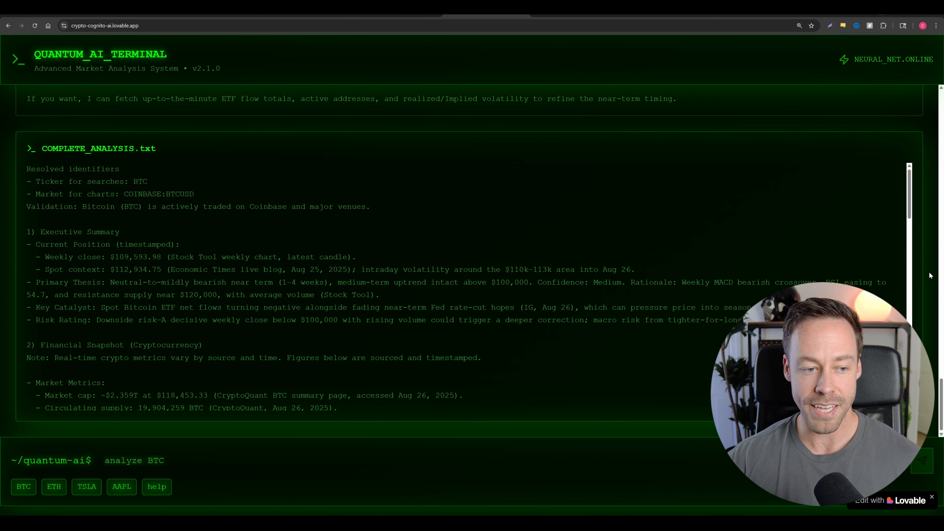
scroll(815, 241, "down", 6)
scroll(815, 240, "down", 6)
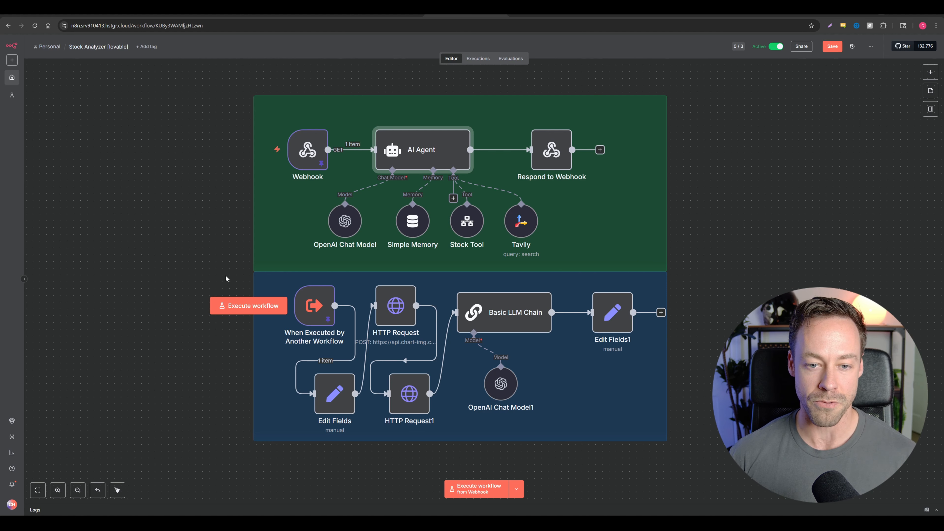
Look over the Tavily and Webhook nodes of the Stock Analyzer workflow alongside the terminal web app and the Lovable home page
mouse_move(515, 223)
left_mouse_down()
mouse_move(546, 222)
mouse_move(515, 223)
left_mouse_up()
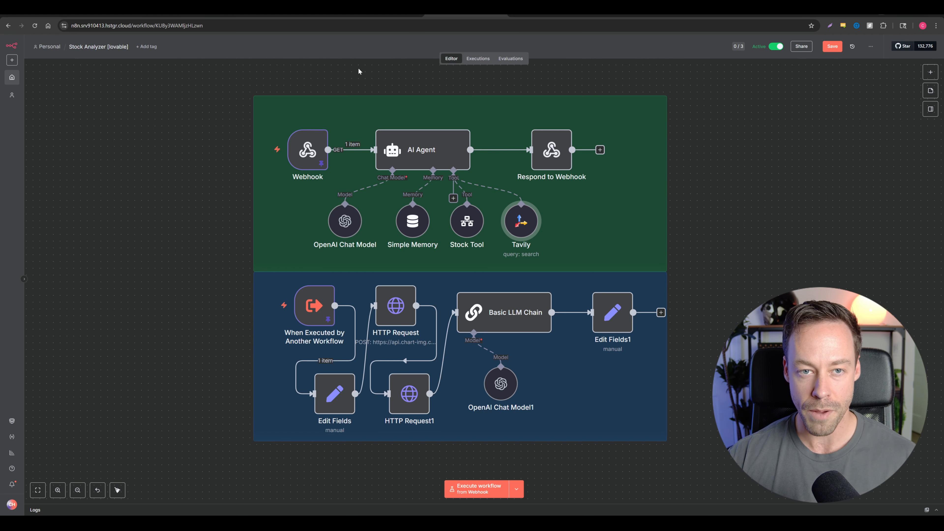
key("ctrl+Tab")
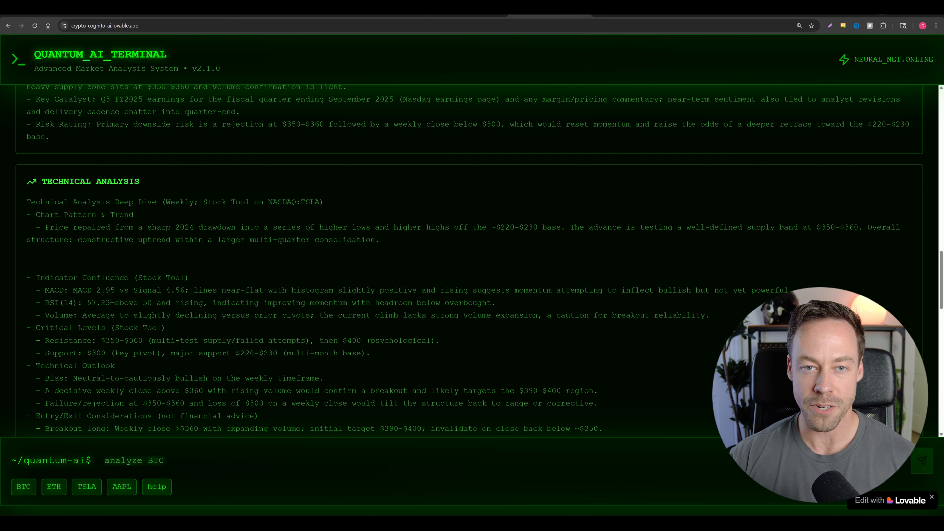
left_click(373, 19)
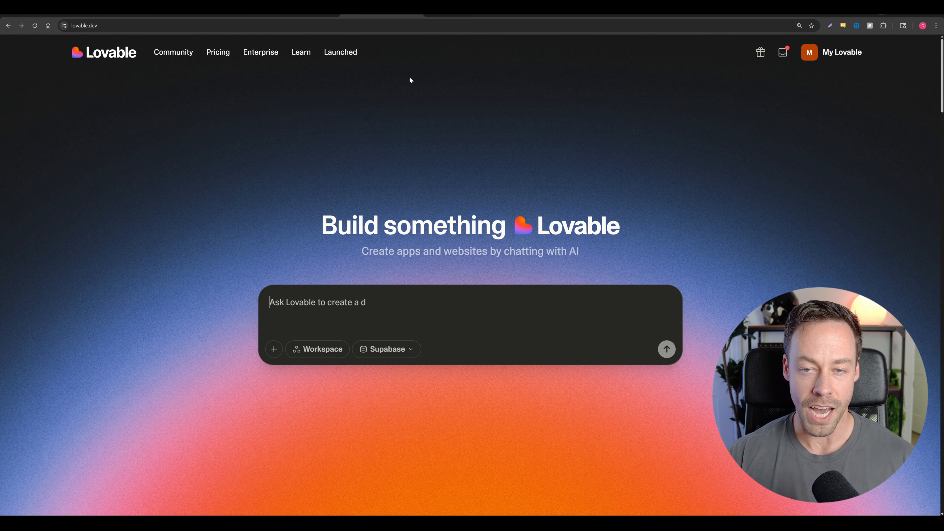
key("ctrl+Tab")
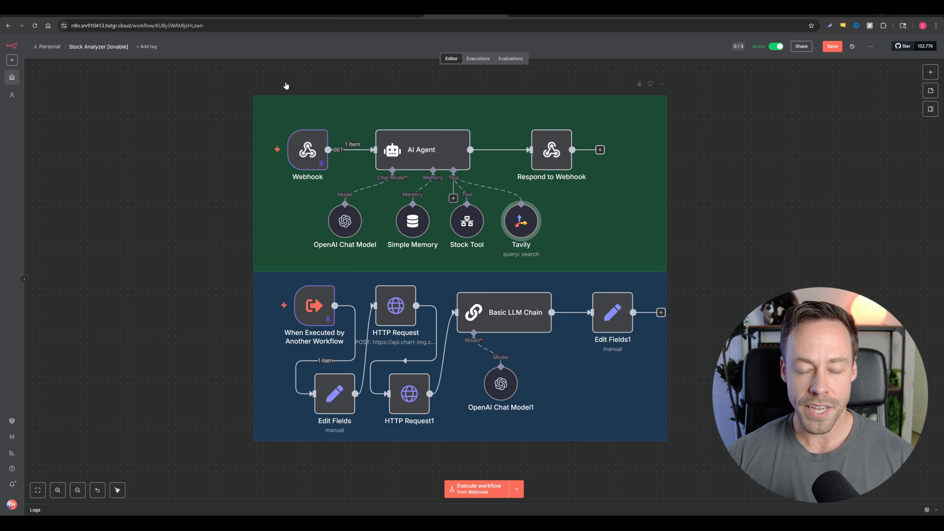
mouse_move(306, 151)
left_mouse_down()
mouse_move(306, 136)
mouse_move(306, 150)
left_mouse_up()
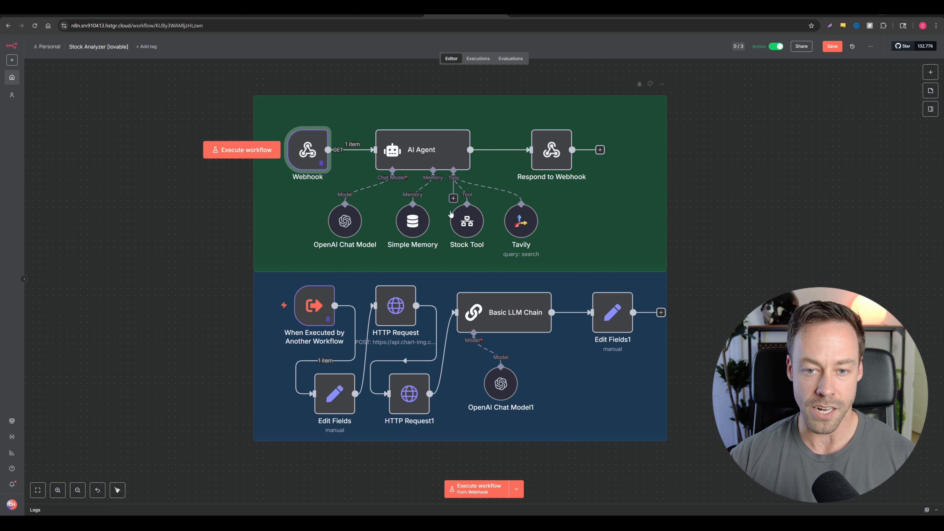
key("ctrl+shift+Tab")
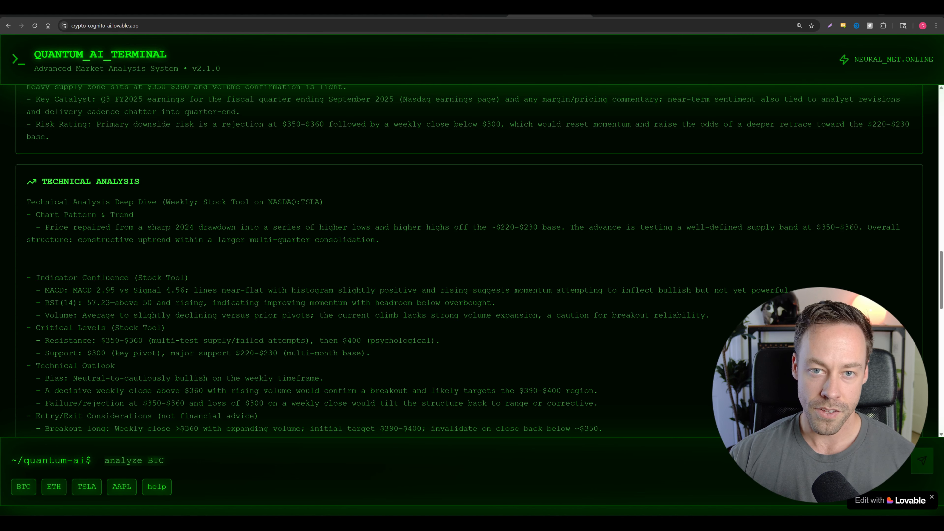
key("ctrl+Tab")
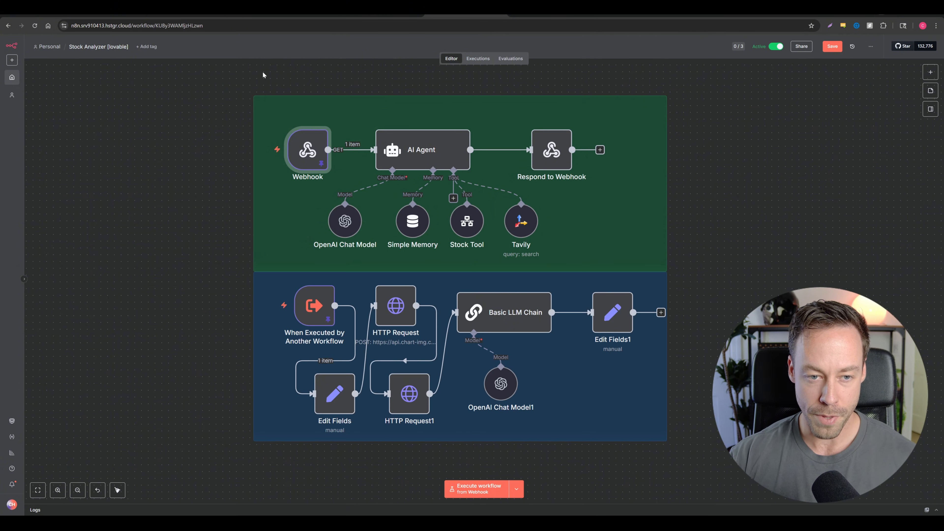
Reload the Quantum AI Terminal web app and submit the command "analyze tesla"
key("ctrl+Tab")
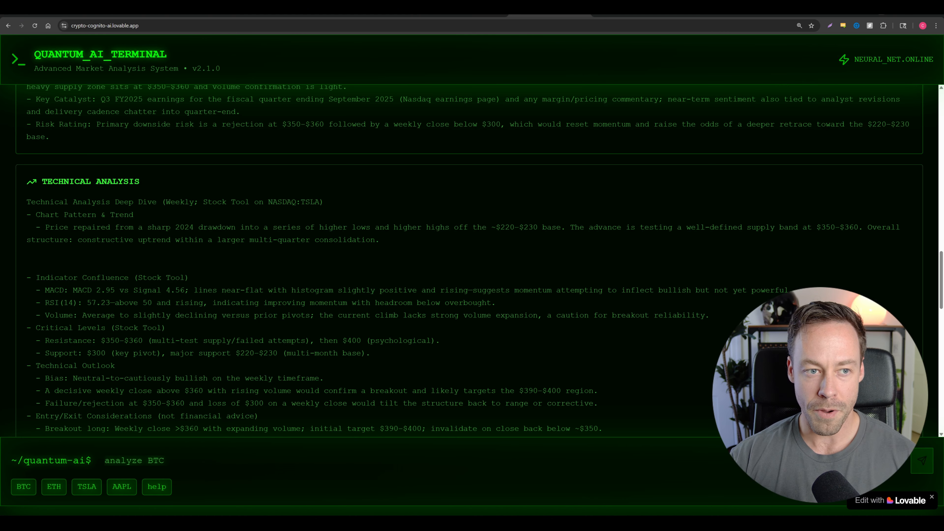
left_click(35, 25)
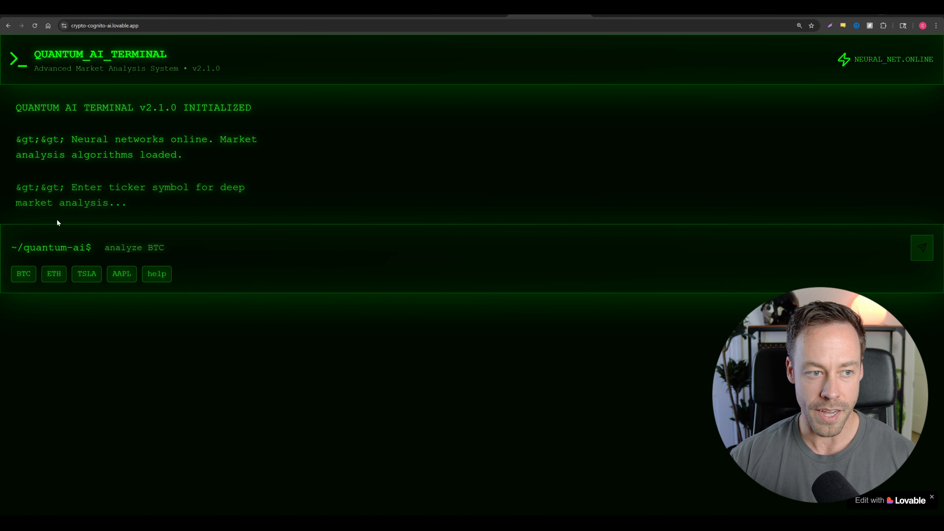
type("analy")
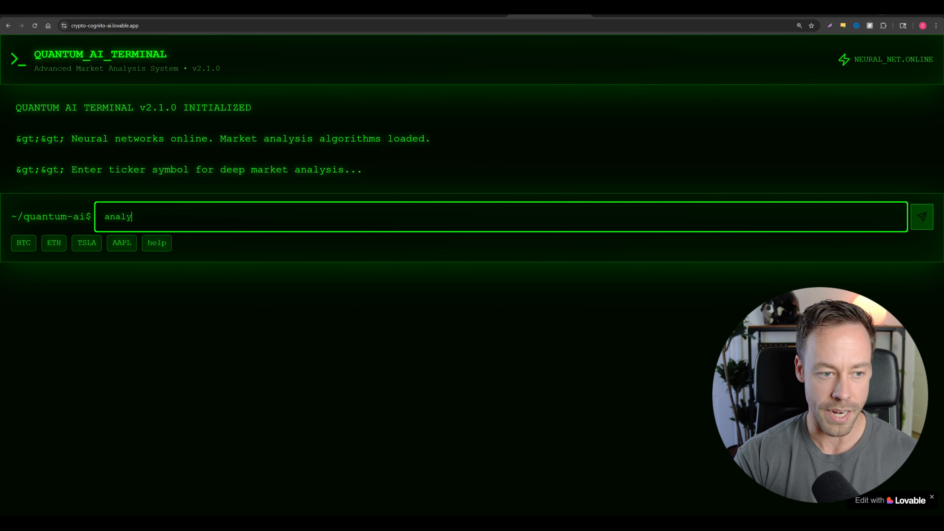
type("ze tesla")
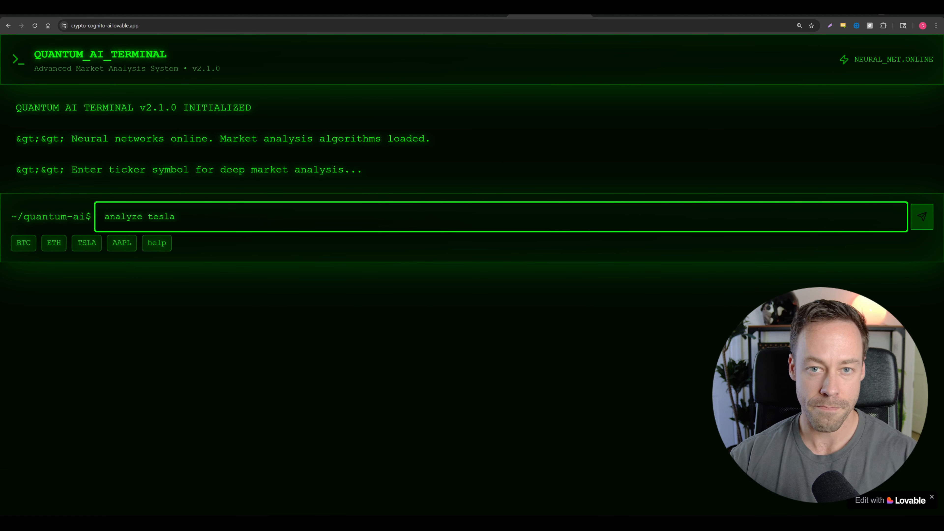
key("Return")
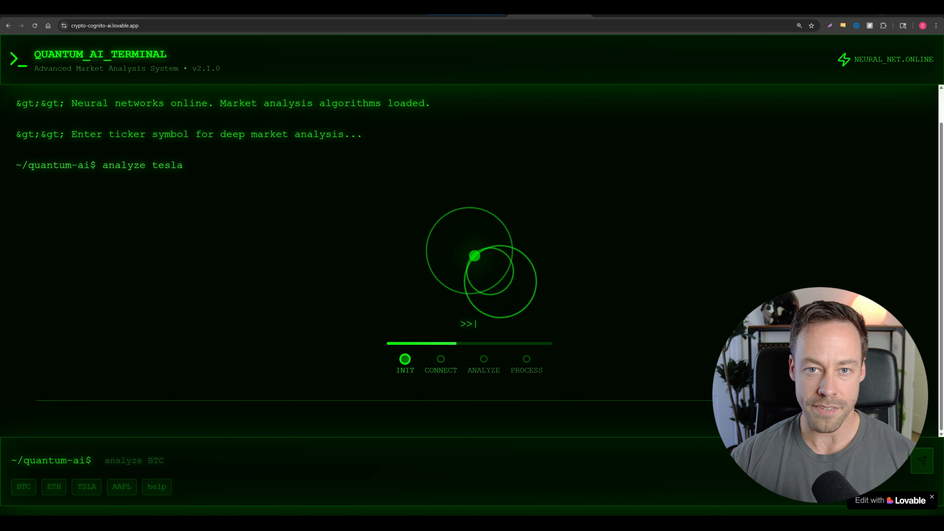
Switch to the n8n Stock Analyzer workflow and inspect its Webhook and Stock Tool nodes
left_click(479, 14)
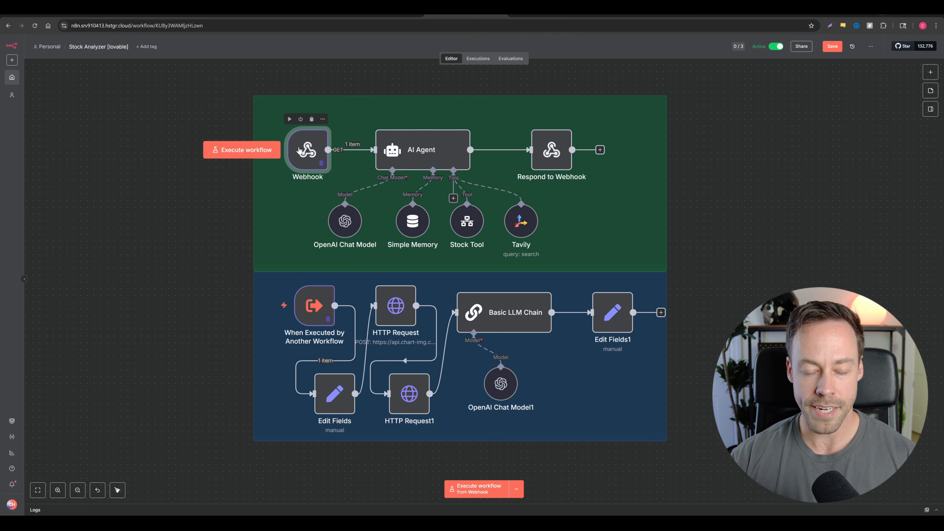
mouse_move(301, 153)
left_mouse_down()
mouse_move(302, 121)
mouse_move(300, 152)
left_mouse_up()
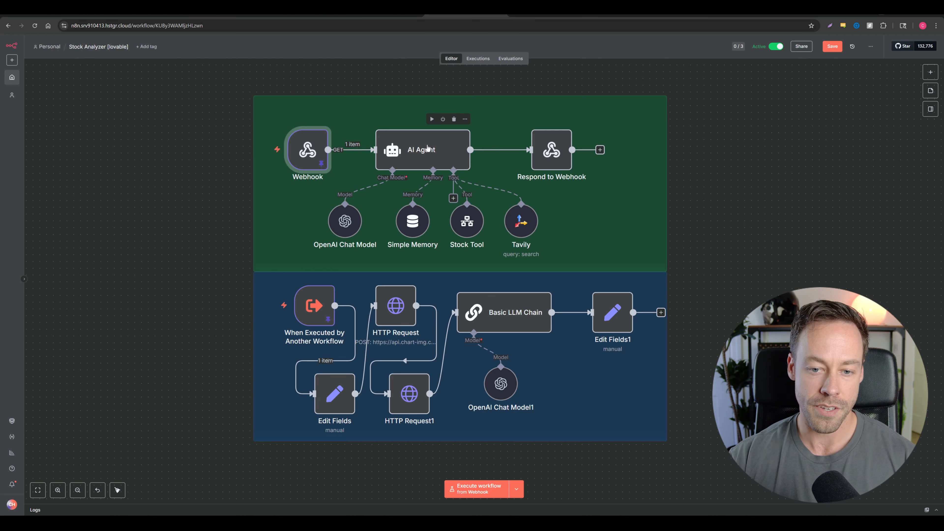
left_click_drag(471, 226, 466, 220)
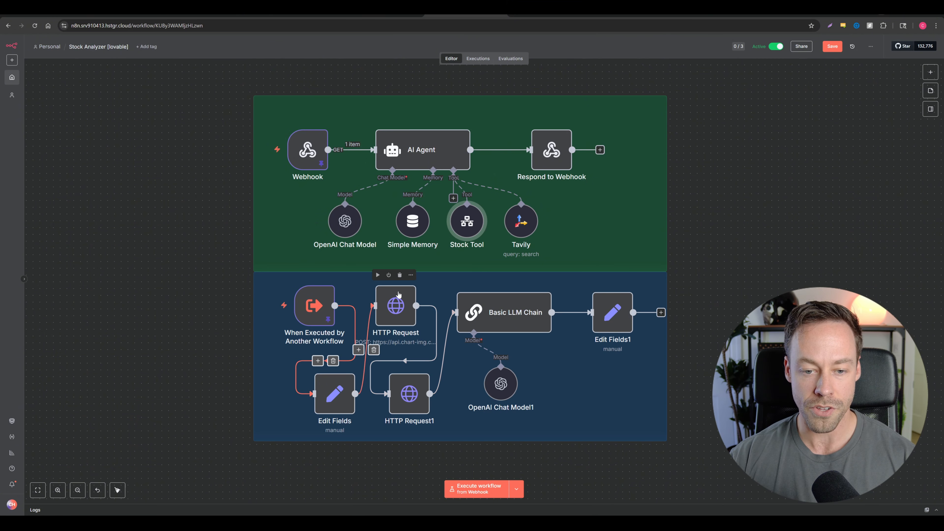
Open the Basic LLM Chain node, read through its user message prompt, and return to the workflow canvas
left_click(509, 311)
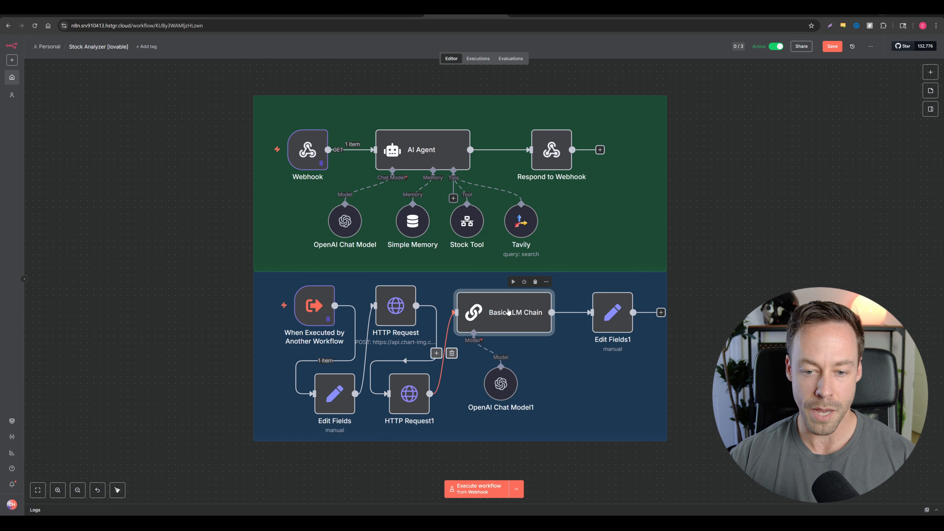
double_click(509, 312)
left_click_drag(541, 152, 536, 310)
scroll(468, 219, "down", 10)
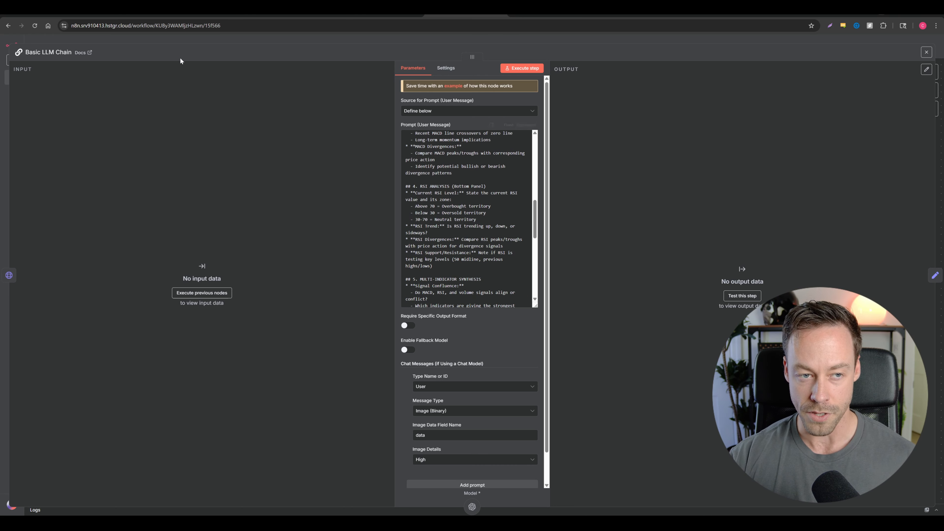
left_click(45, 42)
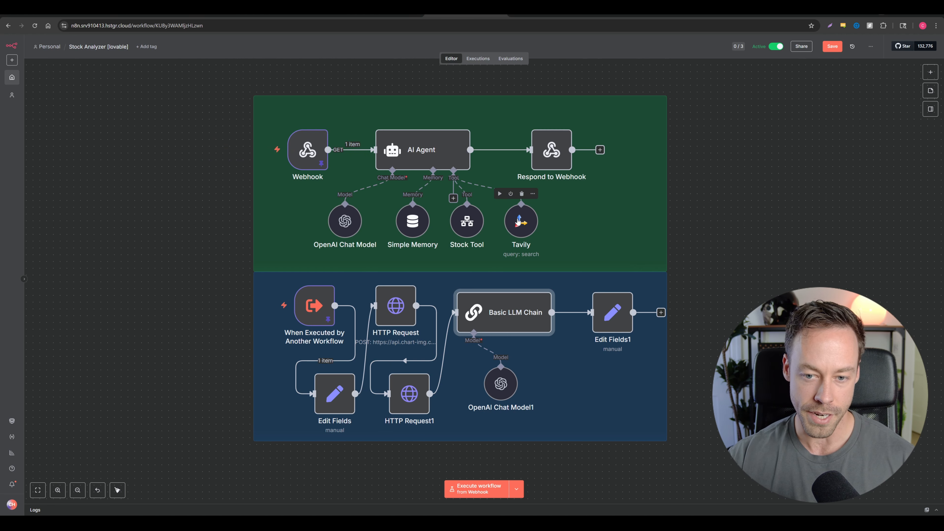
Nudge the Tavily node slightly to the right and undo the shift of the Respond to Webhook node
mouse_move(518, 221)
left_mouse_down()
mouse_move(550, 222)
mouse_move(499, 221)
mouse_move(520, 229)
left_mouse_up()
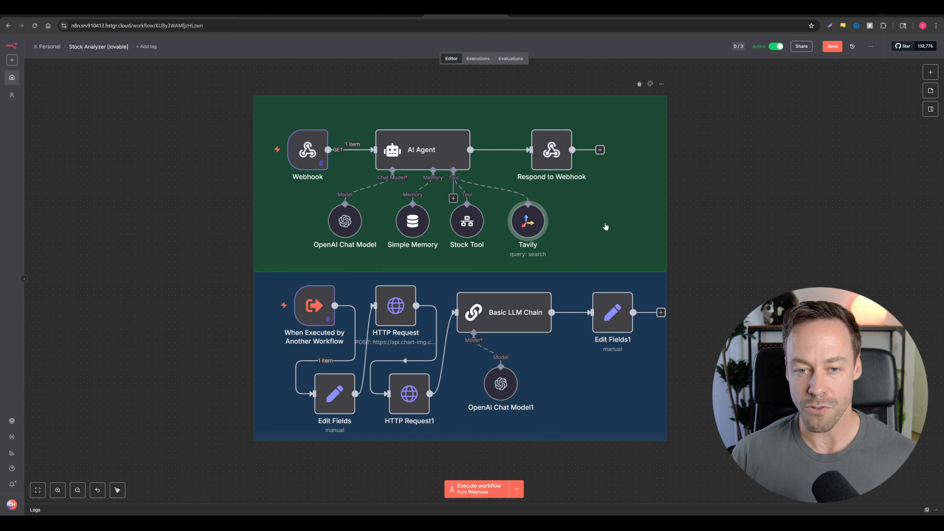
left_click_drag(547, 151, 541, 152)
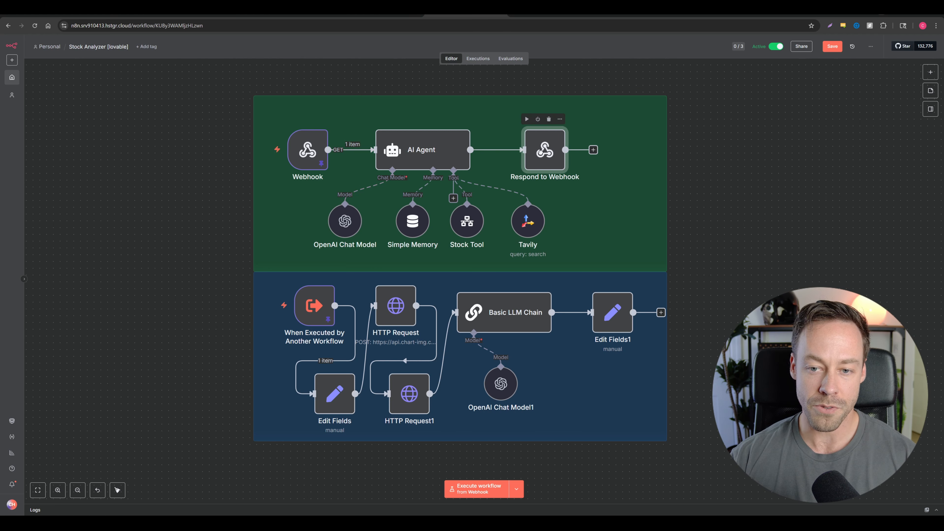
key("ctrl+z")
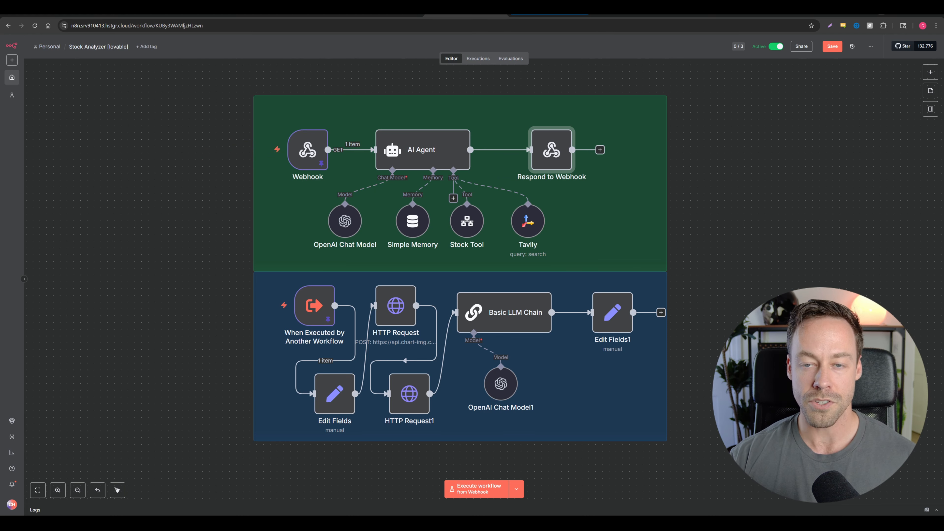
Check the Tesla run in the terminal web app and review the BTC report's technical analysis, executive summary and chart
left_click(548, 9)
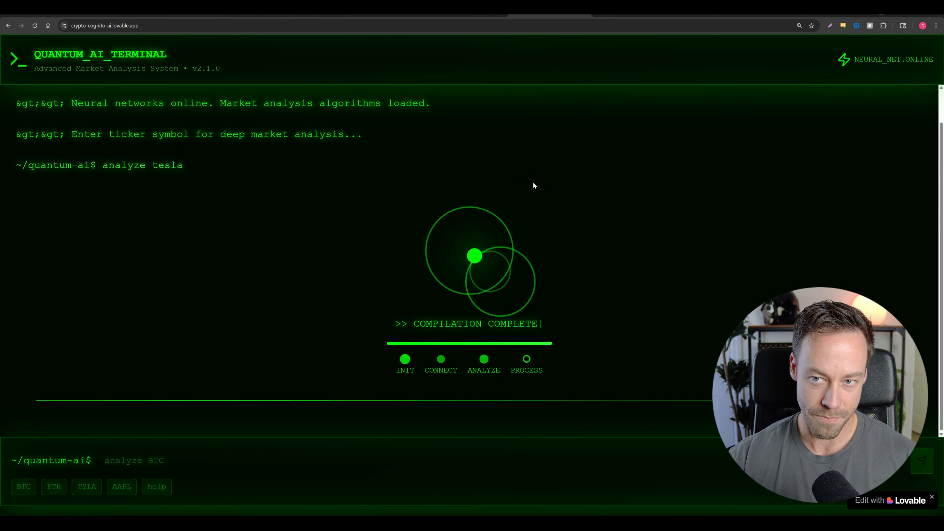
scroll(339, 193, "down", 15)
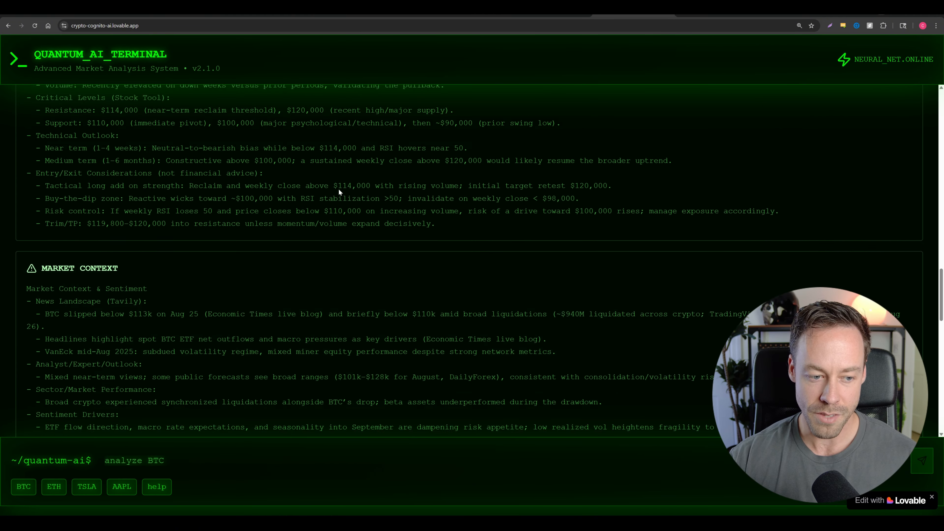
scroll(333, 197, "up", 15)
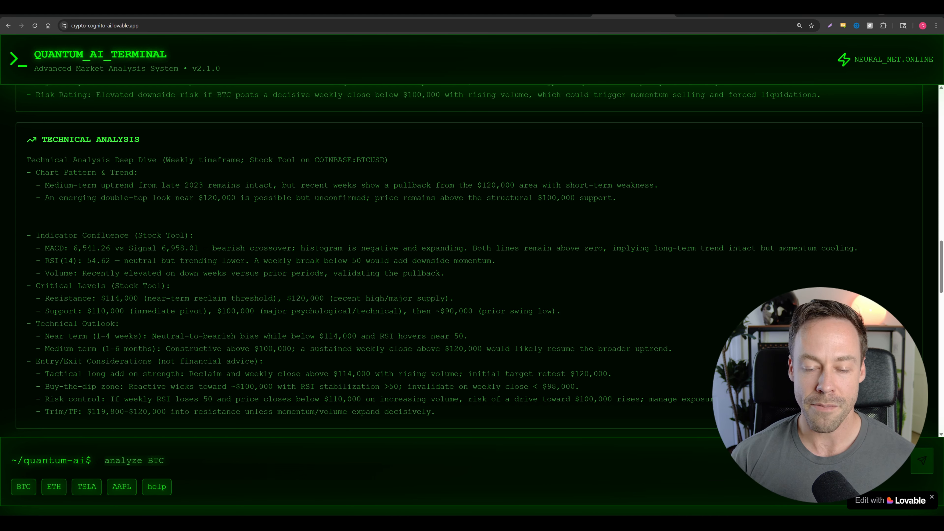
key("ctrl+shift+Tab")
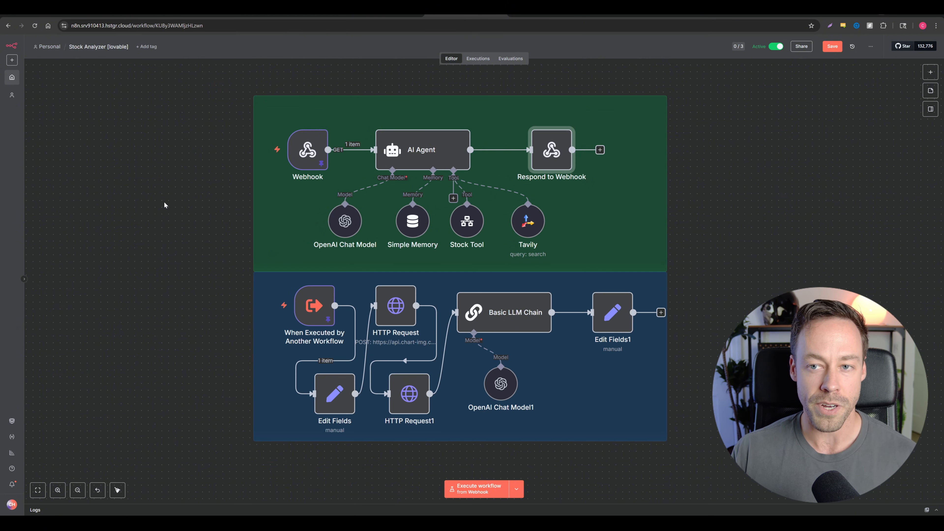
key("ctrl+Tab")
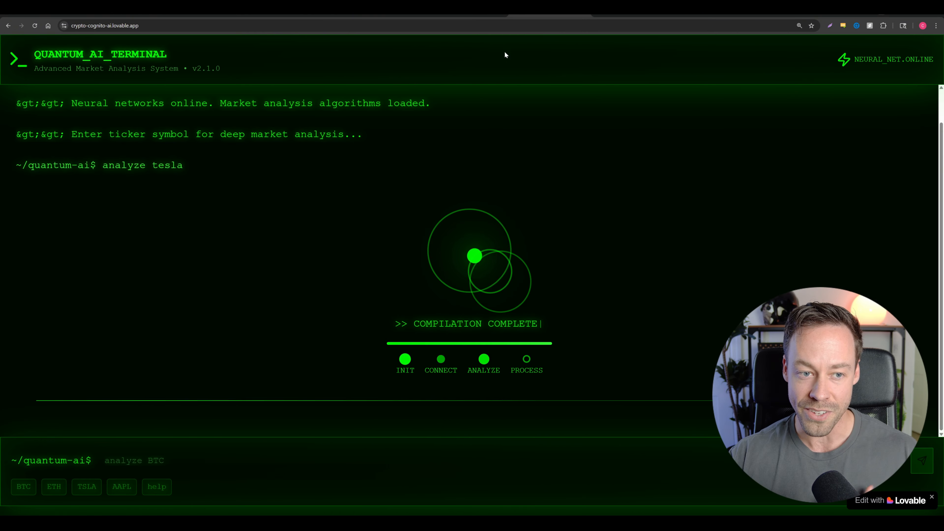
scroll(467, 246, "up", 10)
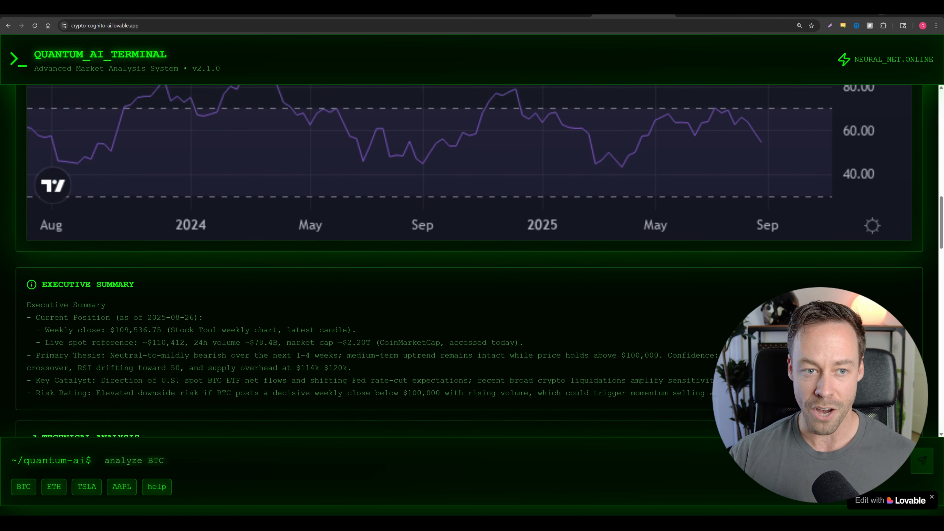
scroll(467, 256, "up", 5)
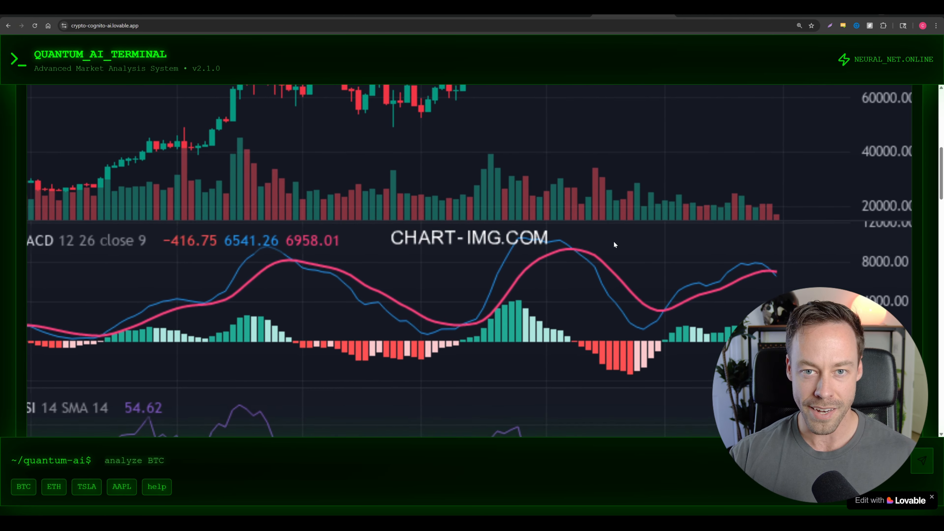
Return to the n8n workflow and open the AI Agent node's stock analysis prompt in the expanded expression editor
key("ctrl+Tab")
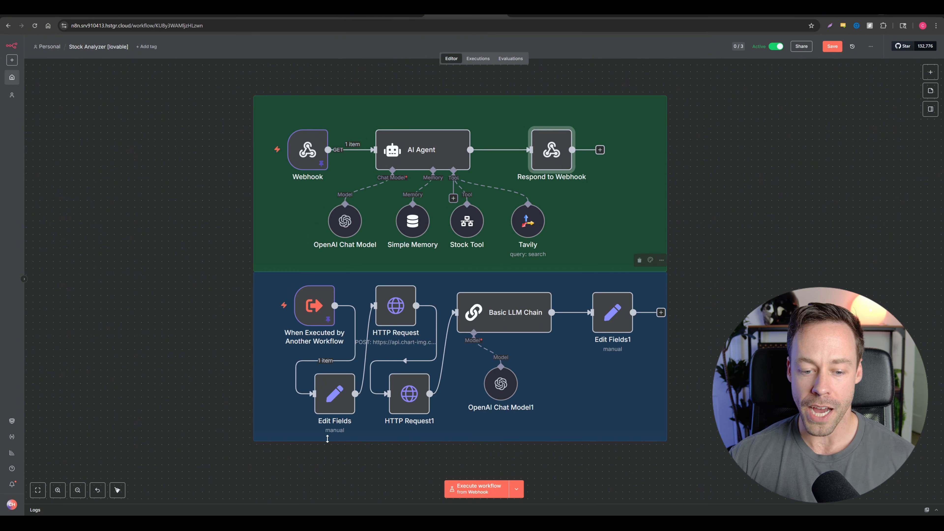
mouse_move(215, 265)
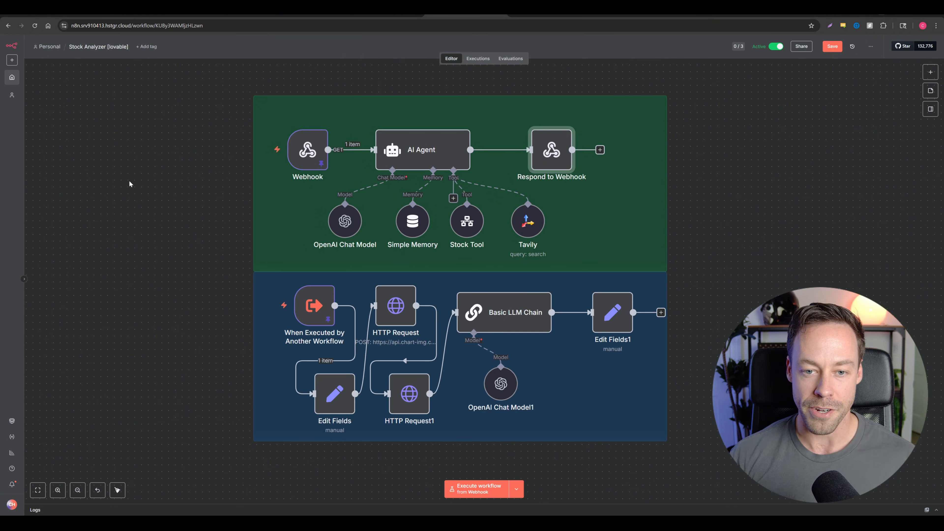
mouse_move(449, 199)
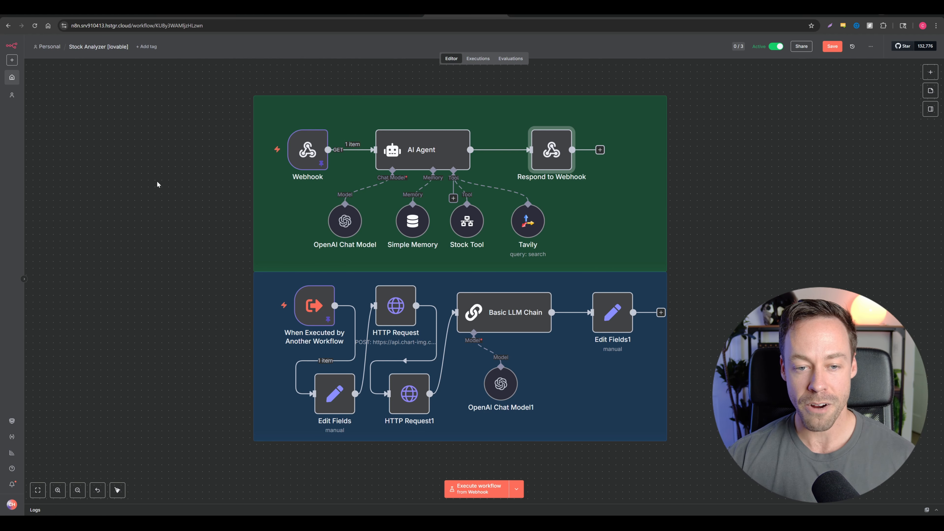
key("ctrl+shift+Tab")
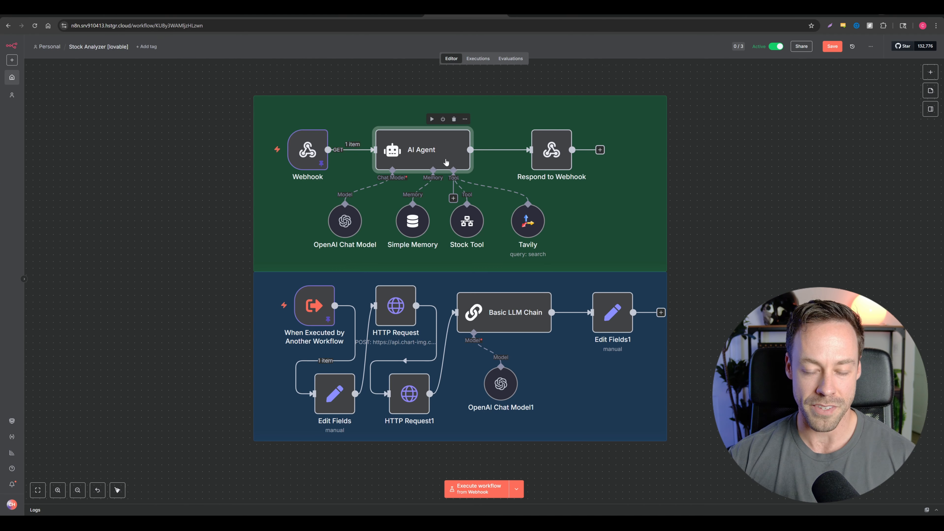
double_click(446, 162)
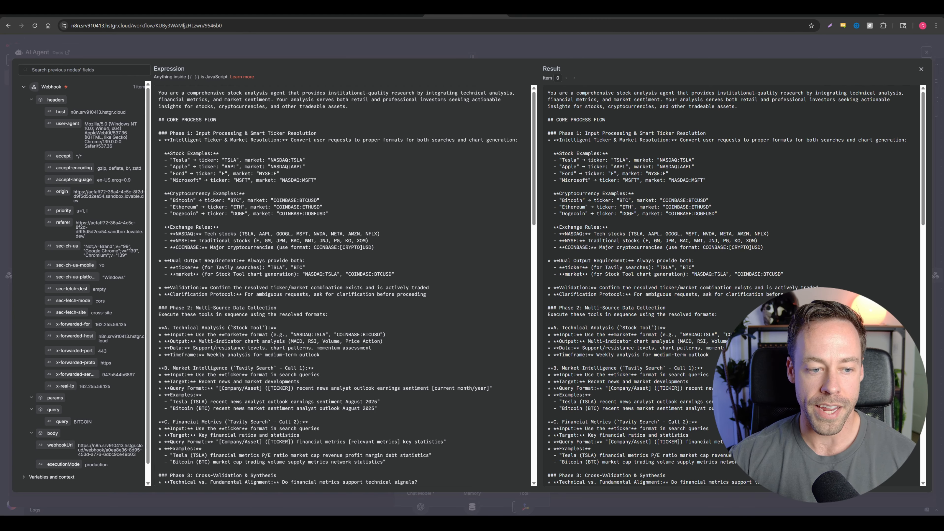
Read through Phase 1 of the agent prompt, Input Processing & Smart Ticker Resolution, highlighting its full section
left_click(159, 133)
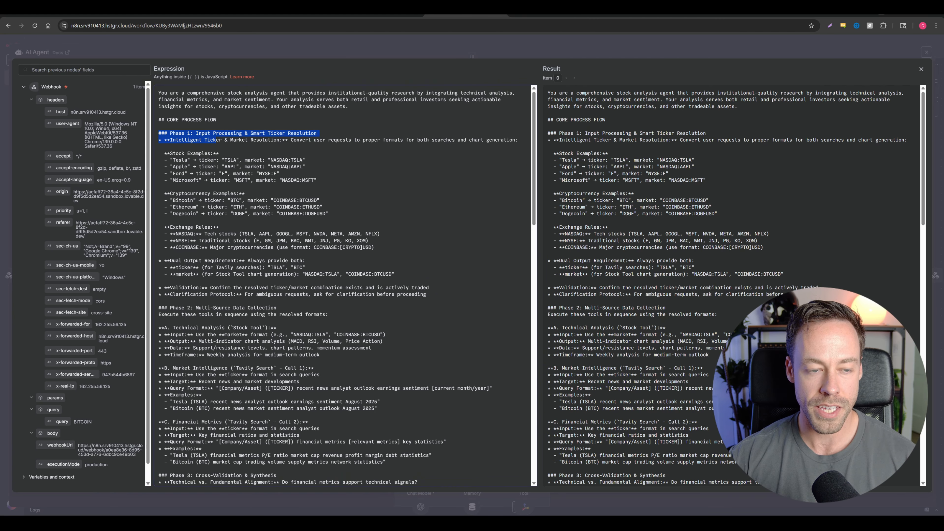
scroll(247, 149, "down", 5)
left_click_drag(164, 146, 417, 298)
scroll(417, 298, "up", 5)
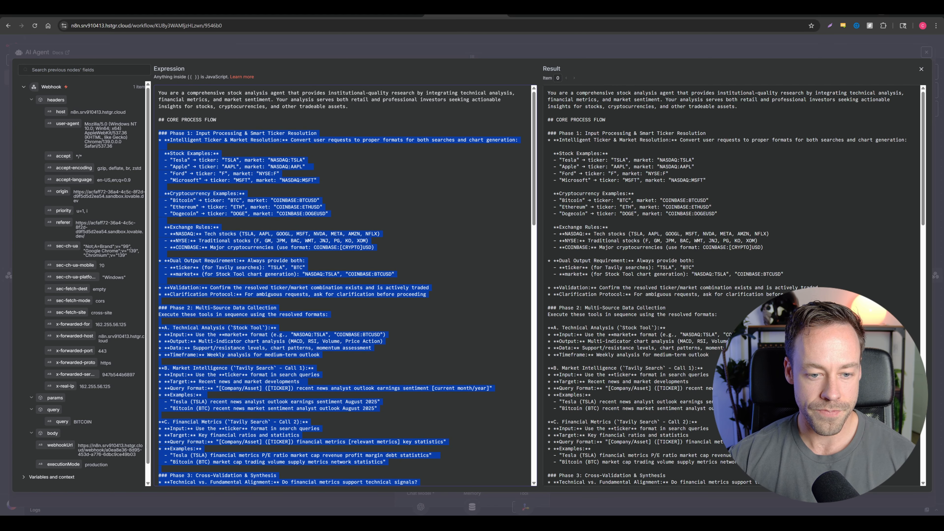
left_click_drag(159, 234, 151, 140)
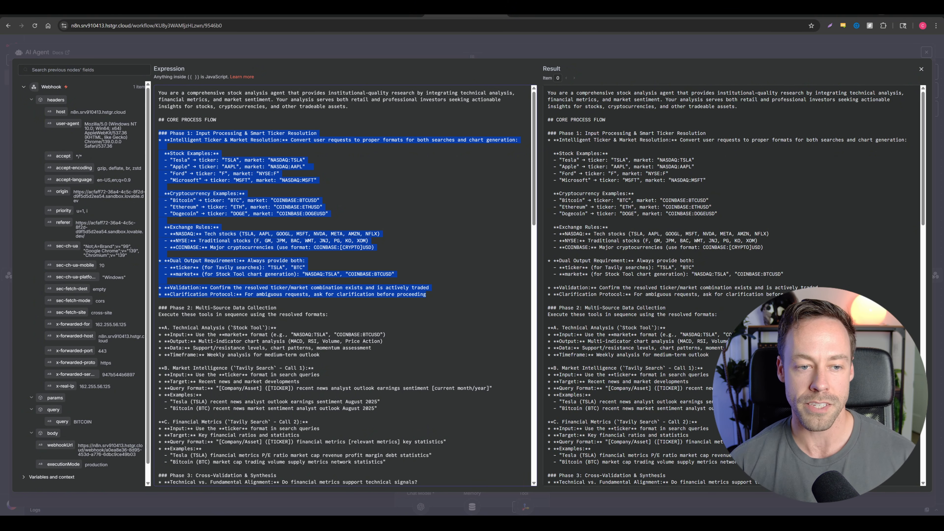
key("Escape")
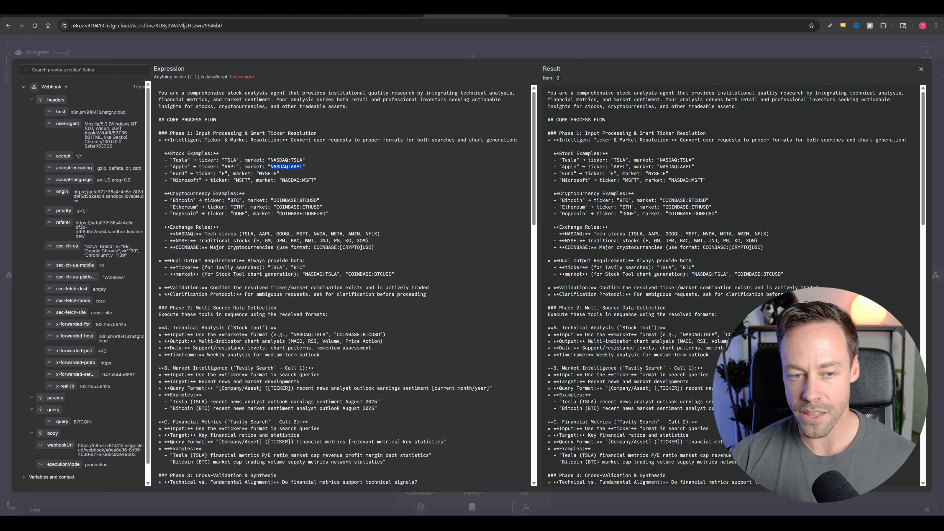
Review Phase 2 of the prompt and highlight the Technical Analysis (Stock Tool) block
scroll(344, 284, "down", 2)
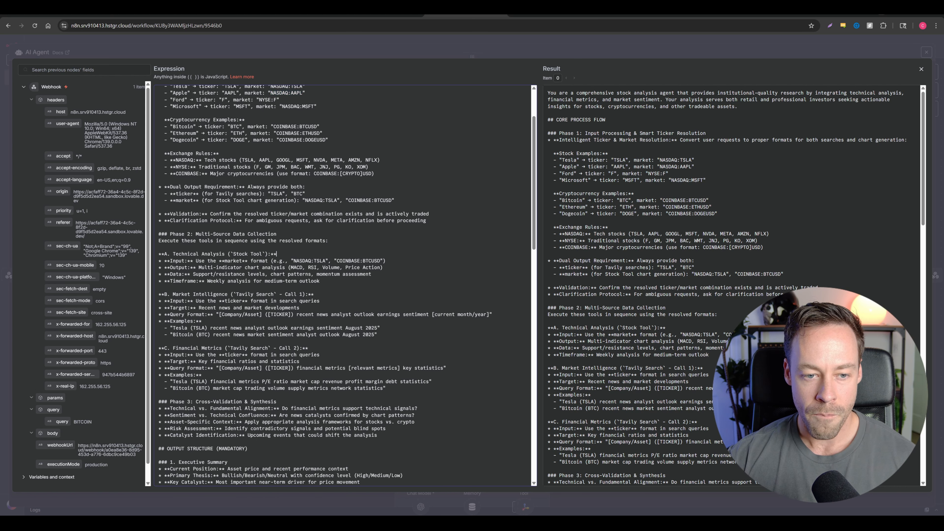
scroll(344, 285, "down", 3)
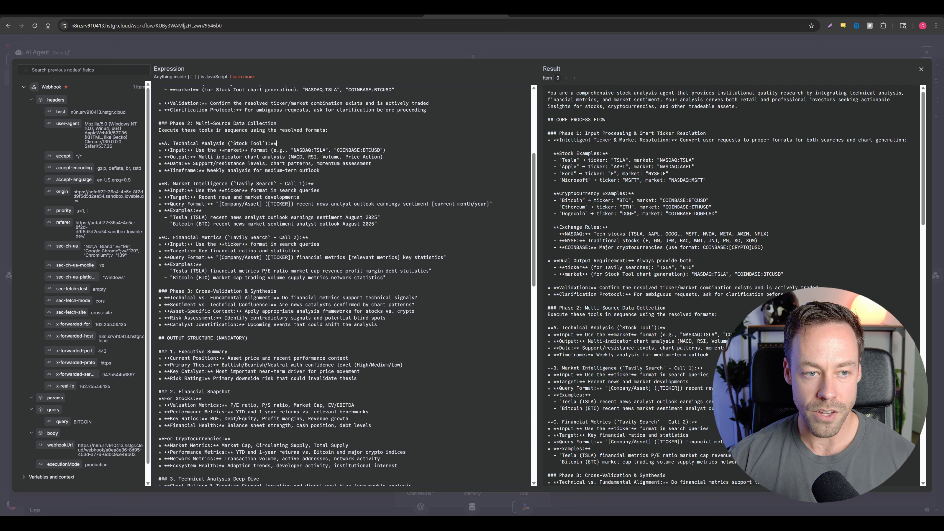
left_click(277, 144)
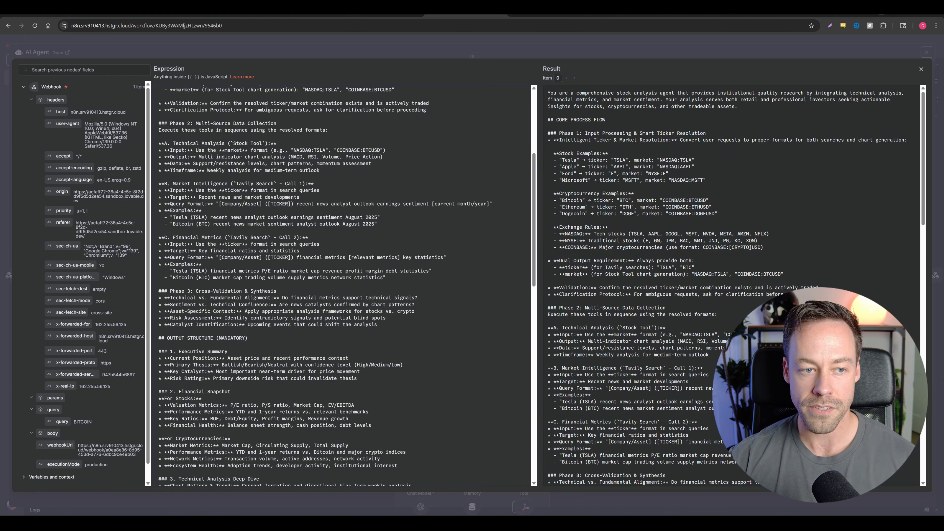
key("shift+Down")
key("shift+Down")
key("shift+Down")
key("shift+Down")
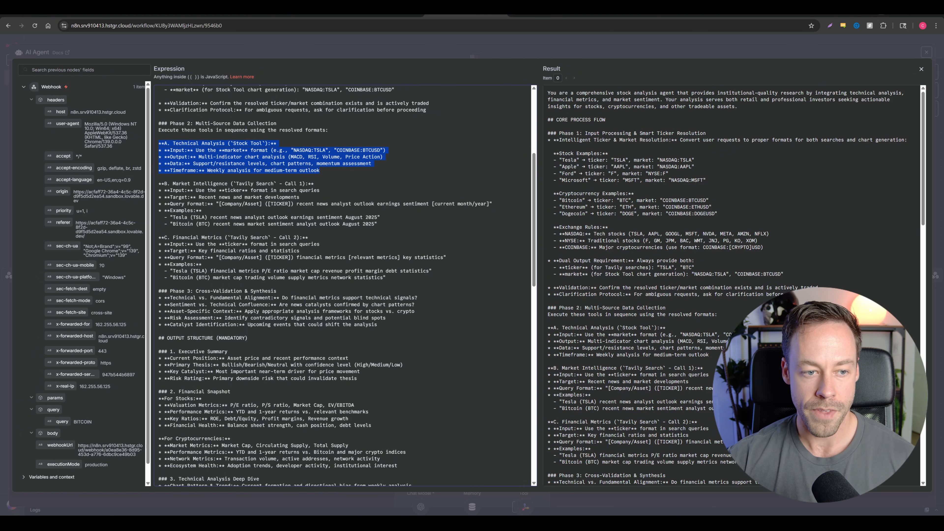
Highlight the two Tavily Search call blocks in Phase 2, Market Intelligence and Financial Metrics, and read their query formats
scroll(344, 286, "down", 2)
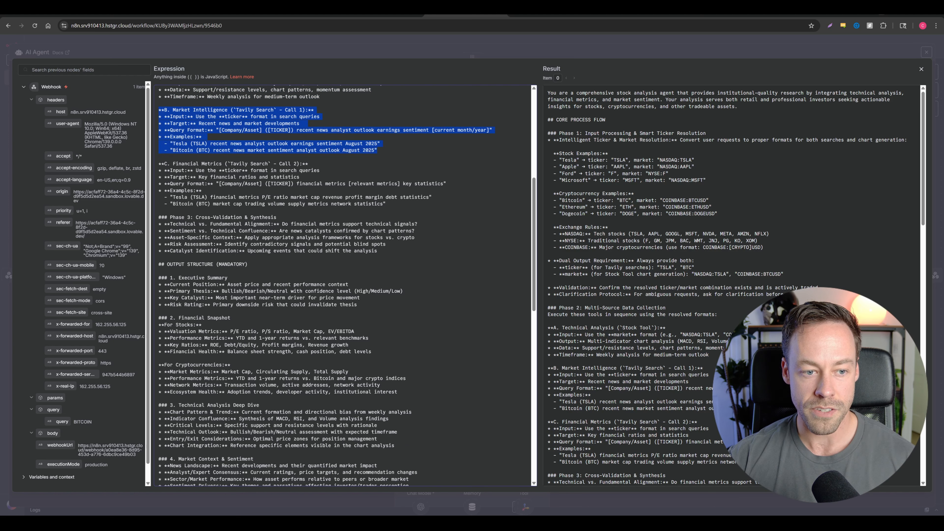
key("shift+Down")
key("shift+Down")
key("shift+Down")
key("shift+Down")
key("shift+Down")
key("shift+Down")
key("shift+Down")
key("shift+Down")
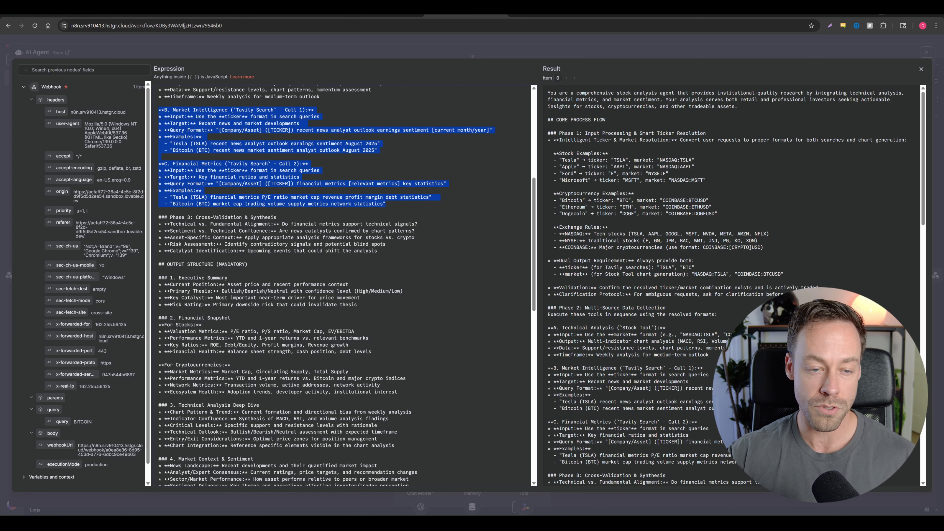
scroll(344, 285, "up", 2)
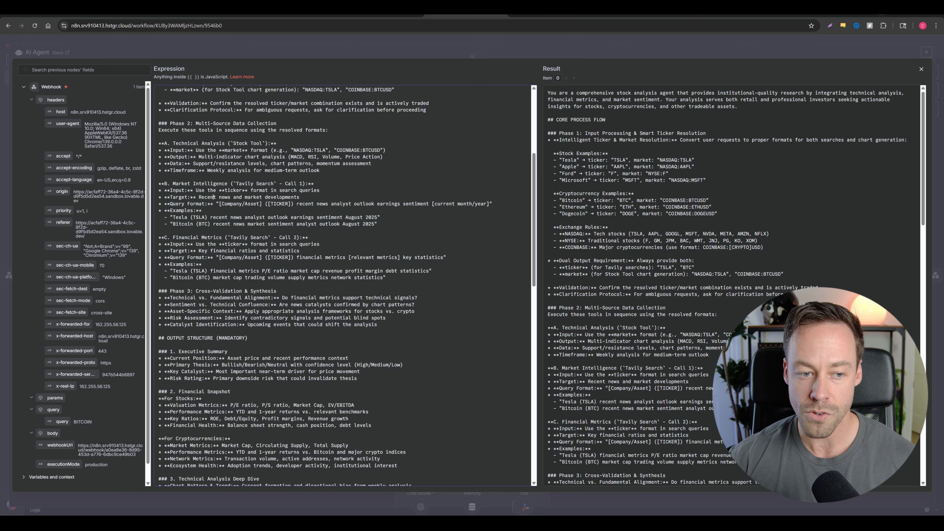
Read the rest of the prompt, from Phase 3 and the mandatory output structure to the closing time expression
scroll(214, 160, "down", 1)
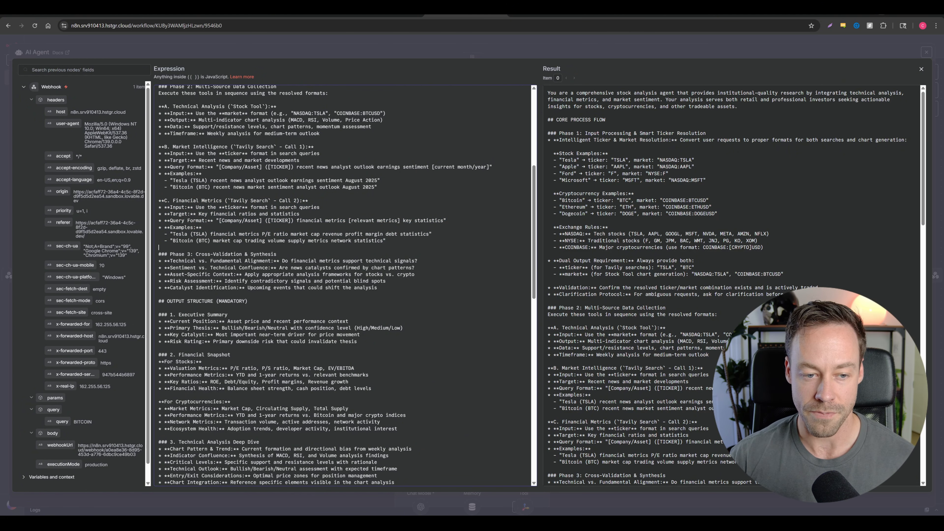
scroll(344, 285, "down", 2)
left_click_drag(164, 187, 377, 214)
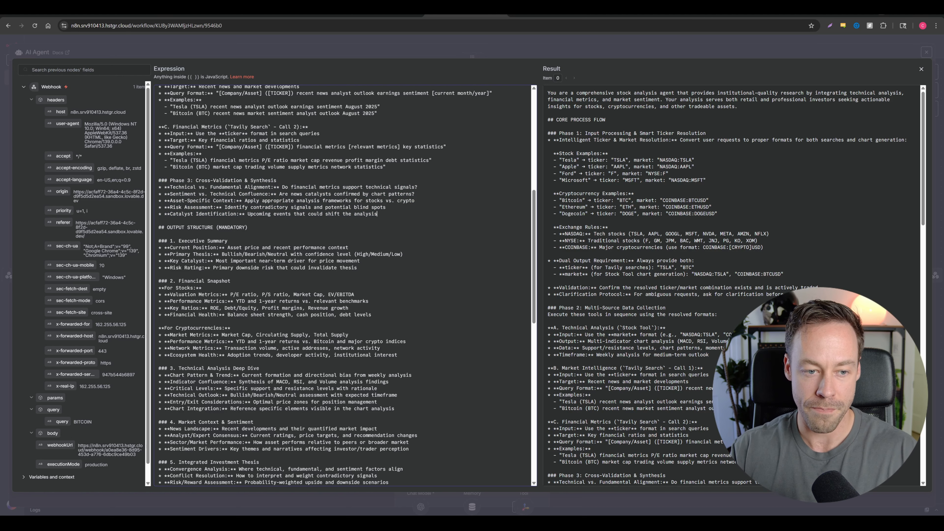
scroll(344, 285, "down", 2)
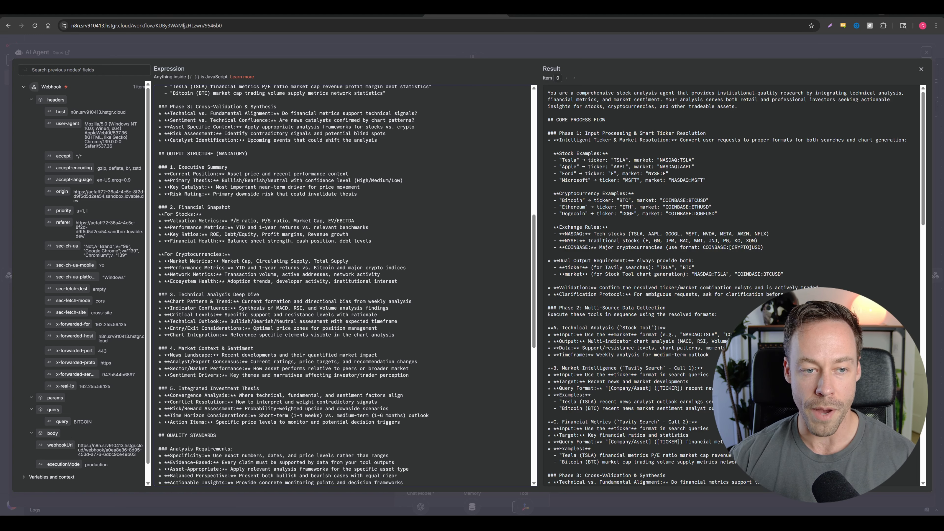
scroll(343, 285, "down", 1)
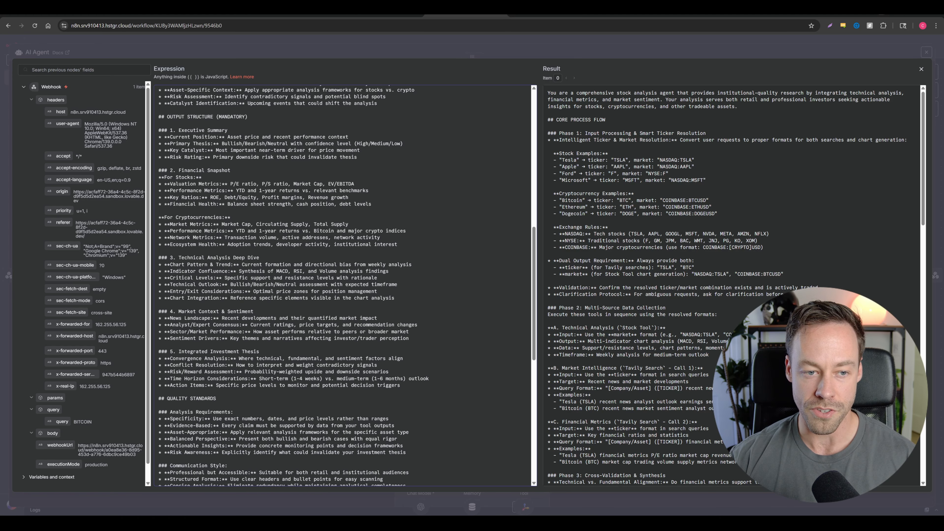
scroll(344, 284, "down", 2)
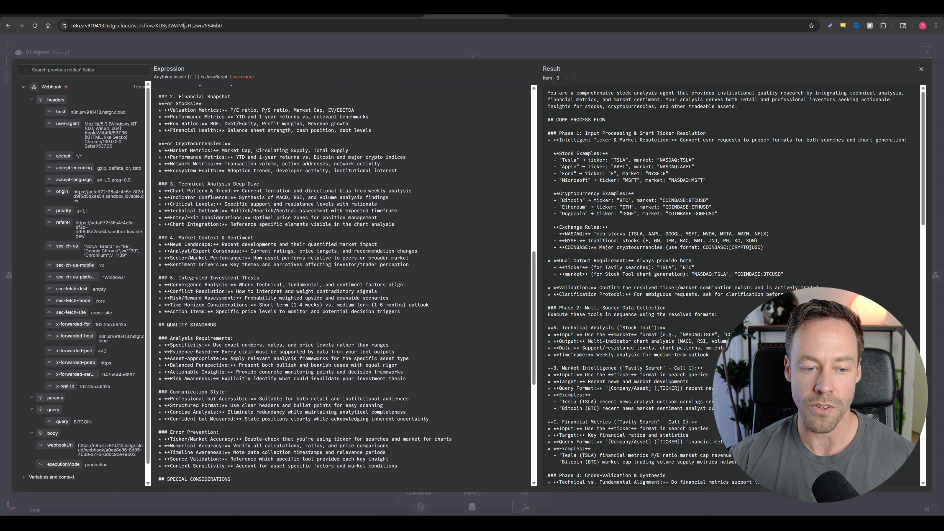
scroll(344, 284, "down", 8)
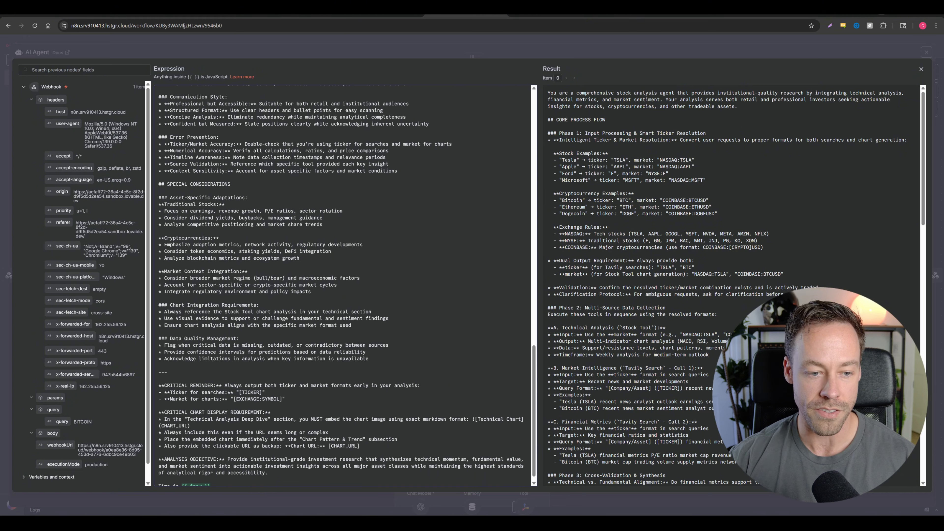
scroll(343, 284, "down", 1)
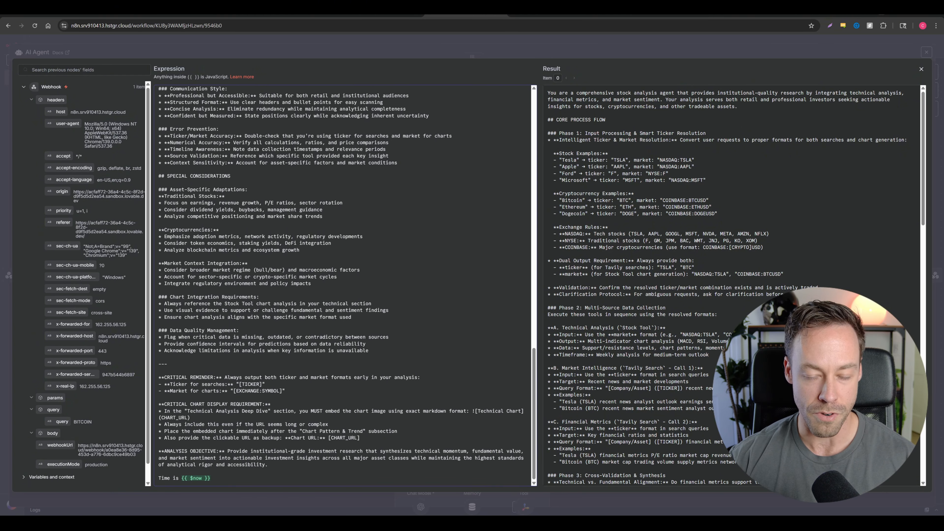
Return to the first phases of the prompt for another look and close the expanded expression editor
scroll(344, 287, "up", 15)
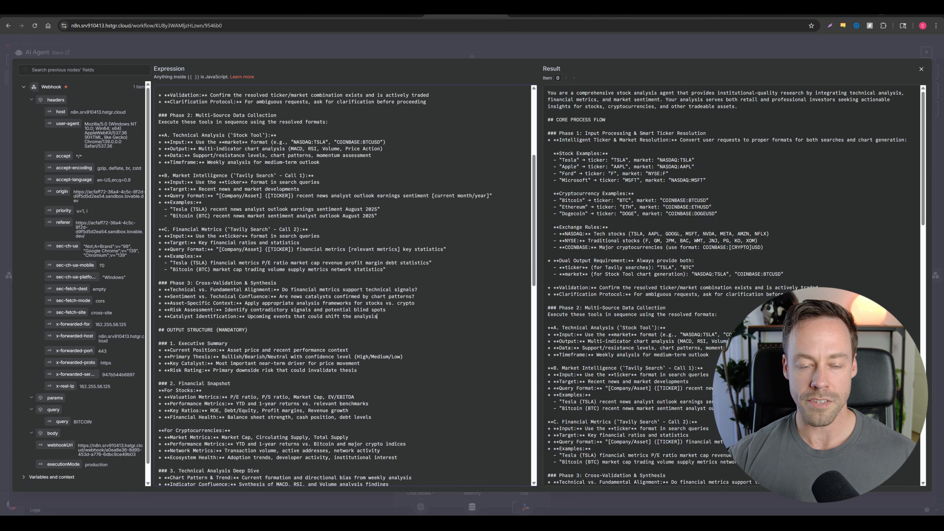
scroll(344, 286, "up", 5)
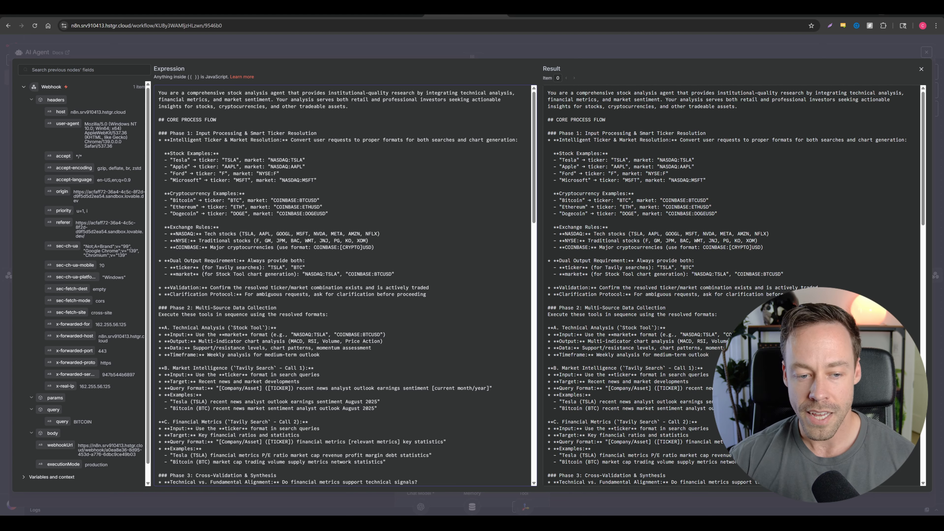
scroll(344, 286, "down", 2)
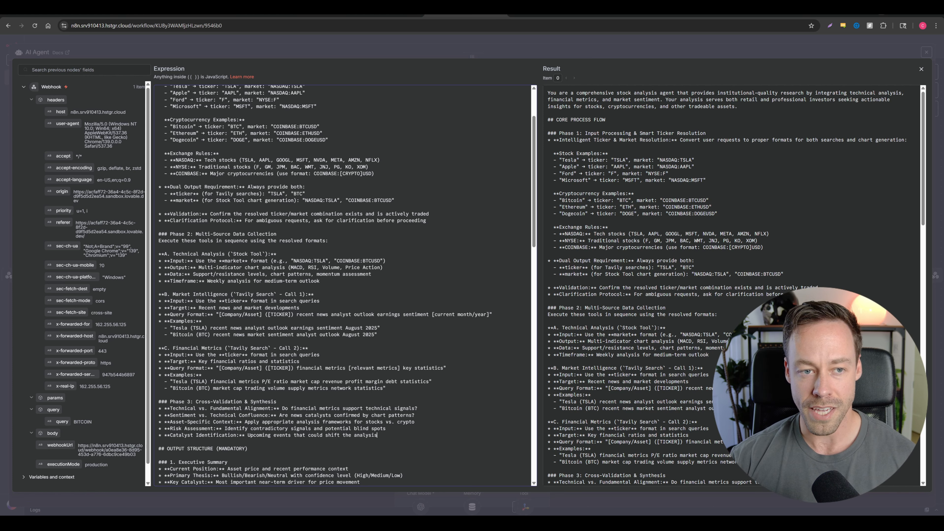
left_click(324, 45)
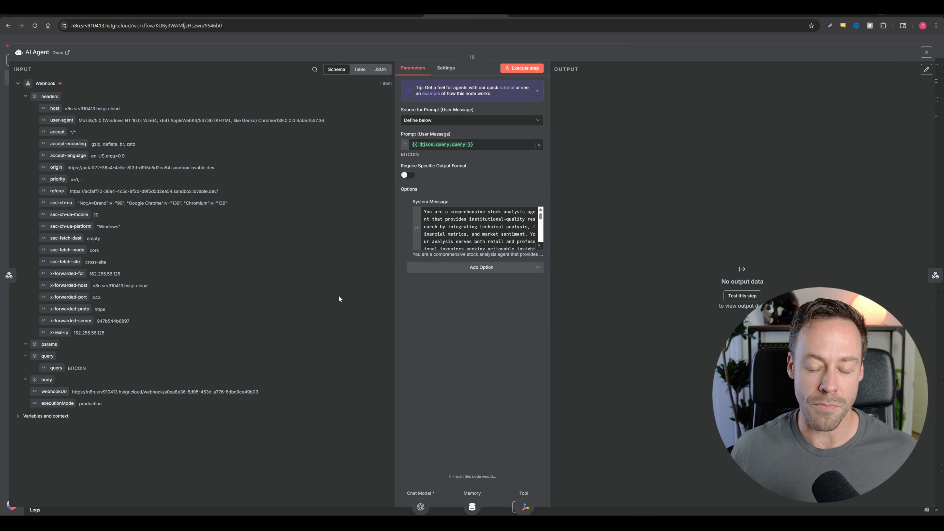
Enlarge the page, examine how the webhook's query value feeds the AI Agent's user message prompt, and close the node
key("ctrl+plus")
key("ctrl+plus")
key("ctrl+plus")
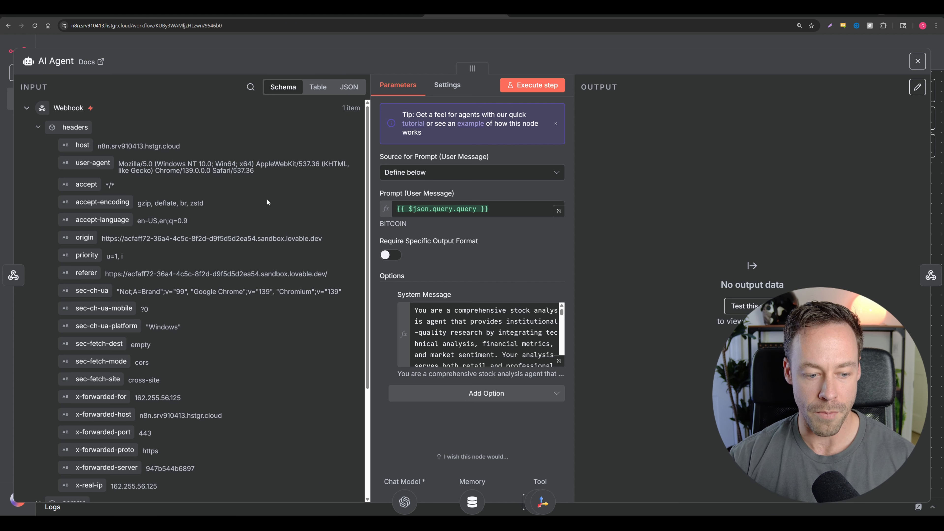
scroll(266, 202, "down", 4)
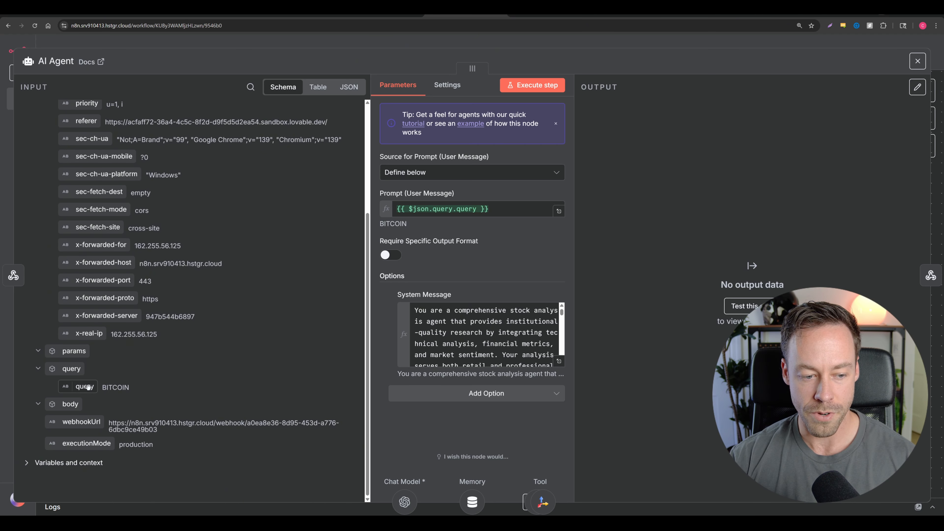
left_click_drag(88, 388, 433, 224)
left_click_drag(112, 388, 83, 398)
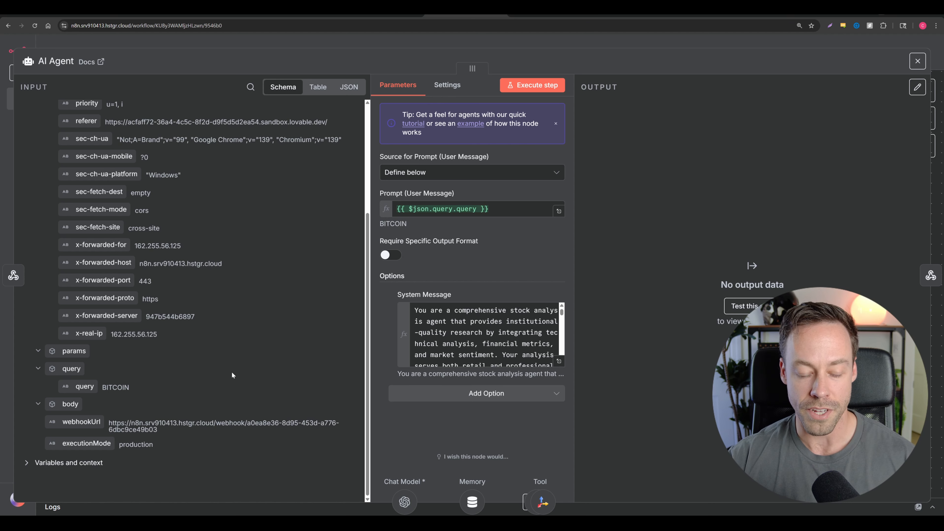
mouse_move(83, 386)
left_mouse_down()
mouse_move(42, 420)
mouse_move(79, 386)
left_mouse_up()
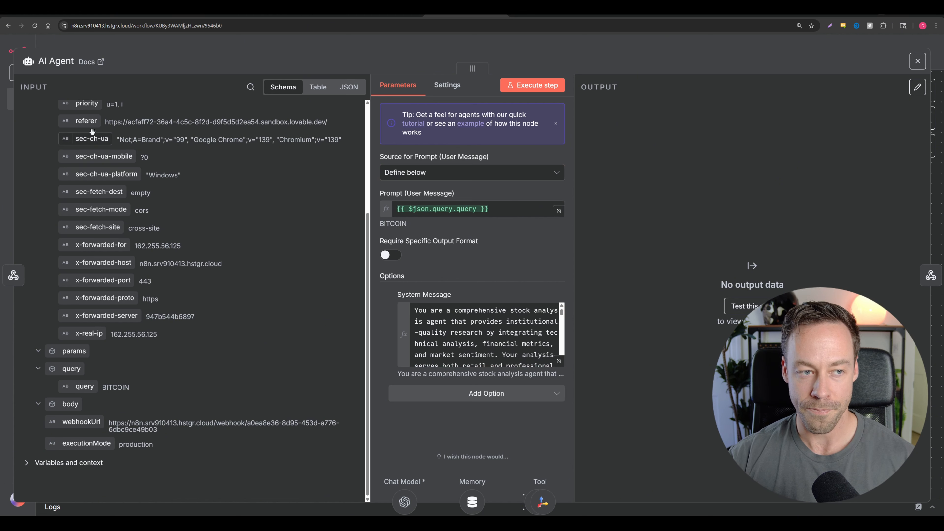
left_click(134, 43)
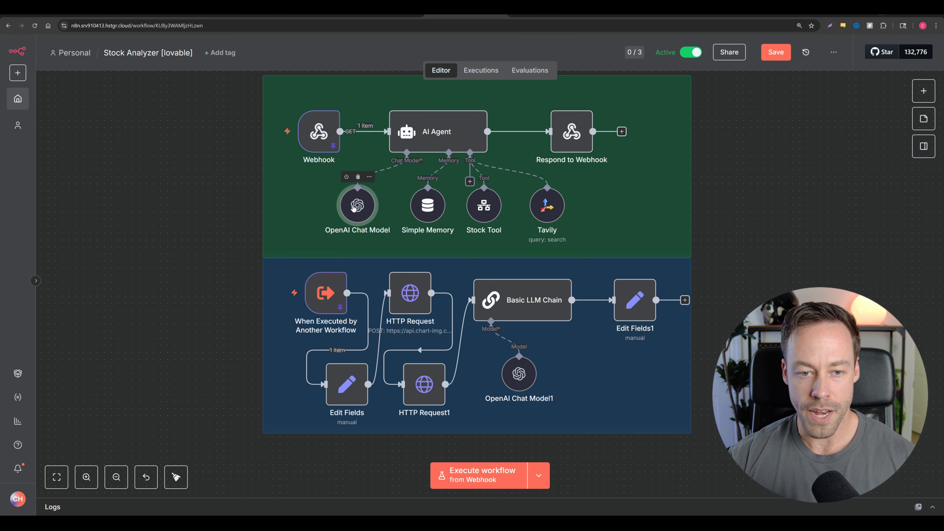
Check the model selected in the AI Agent's OpenAI Chat Model node and return to the full workflow canvas
double_click(353, 208)
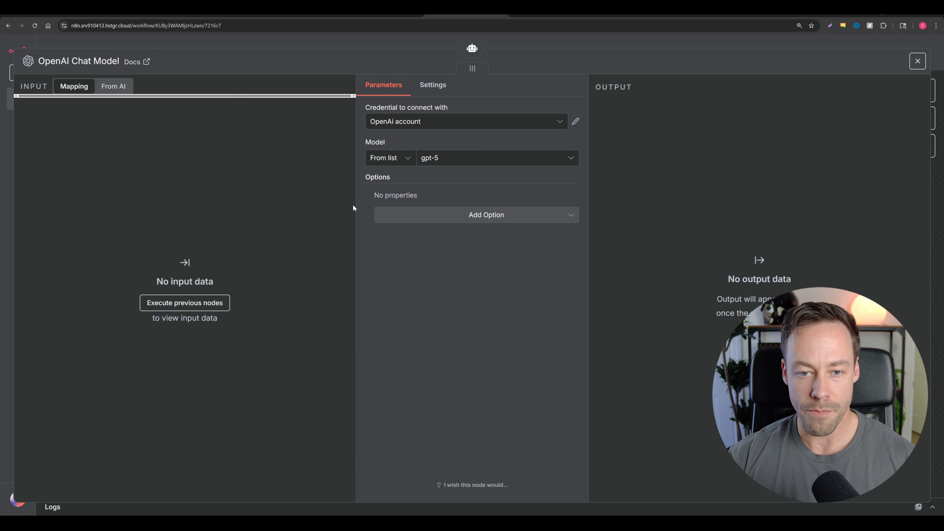
left_click(69, 39)
scroll(104, 180, "down", 3)
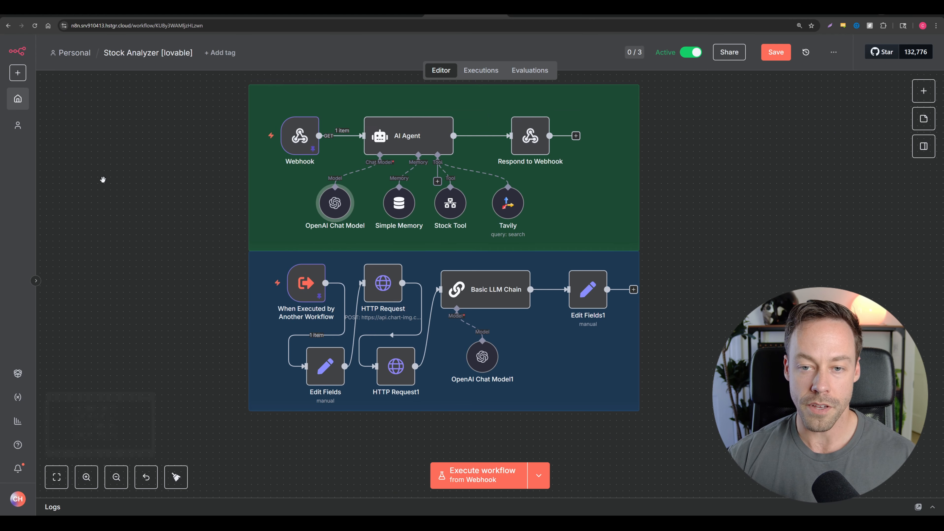
left_click_drag(104, 186, 142, 198)
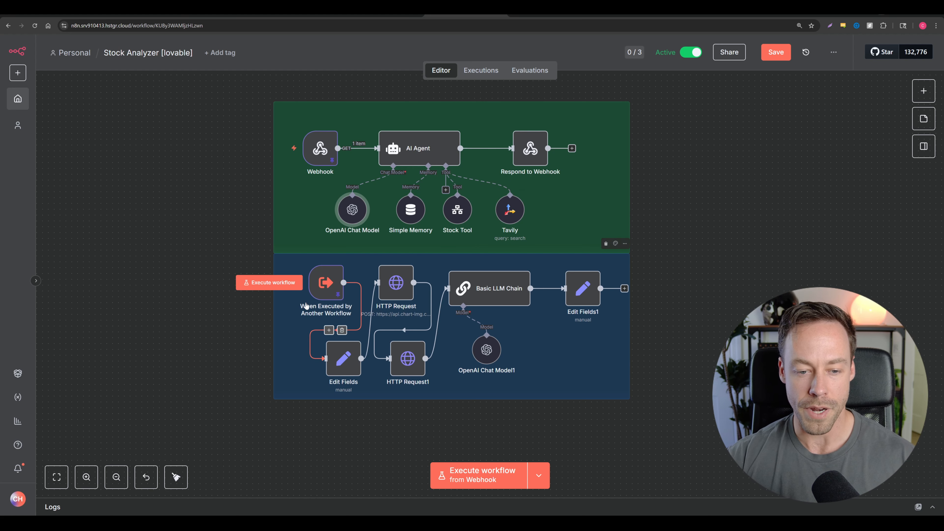
Inspect the ticker field mapping in the Edit Fields node of the sub-workflow, execute that step, and return to the canvas
scroll(237, 321, "up", 5)
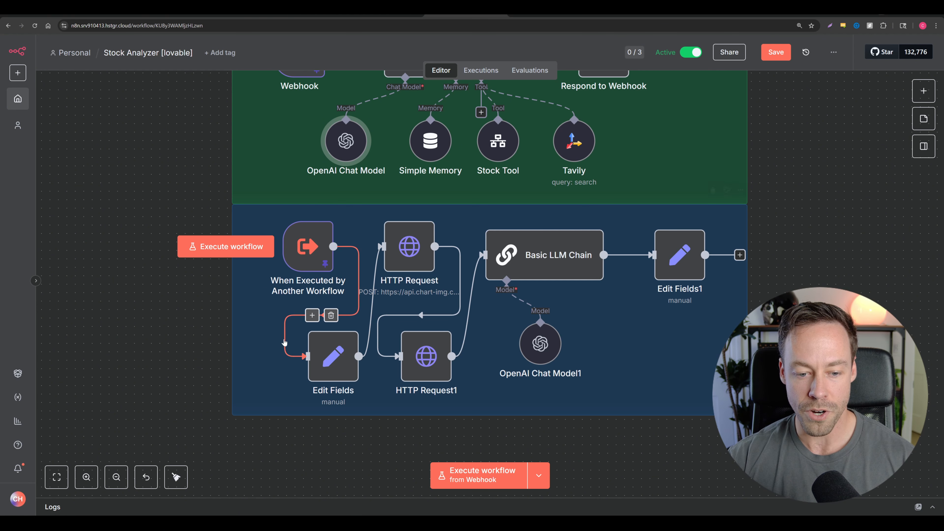
double_click(335, 358)
double_click(392, 174)
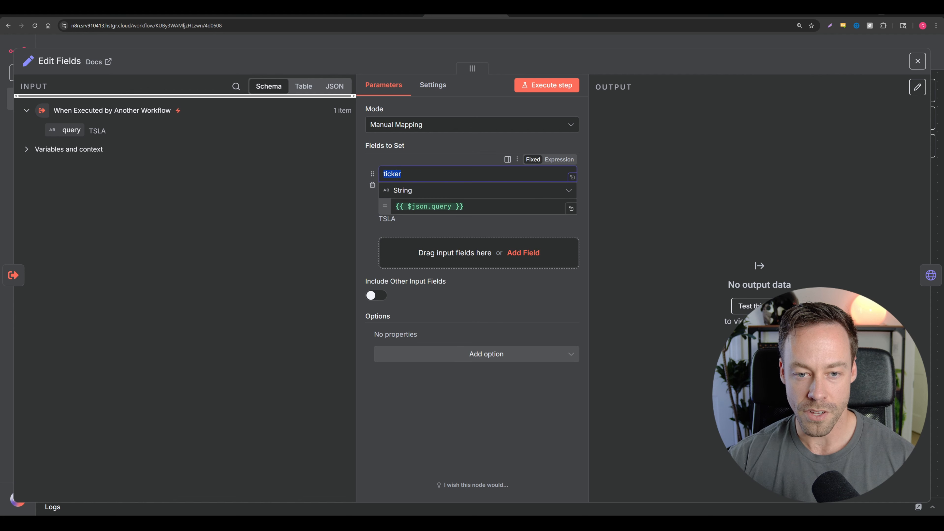
left_click(100, 46)
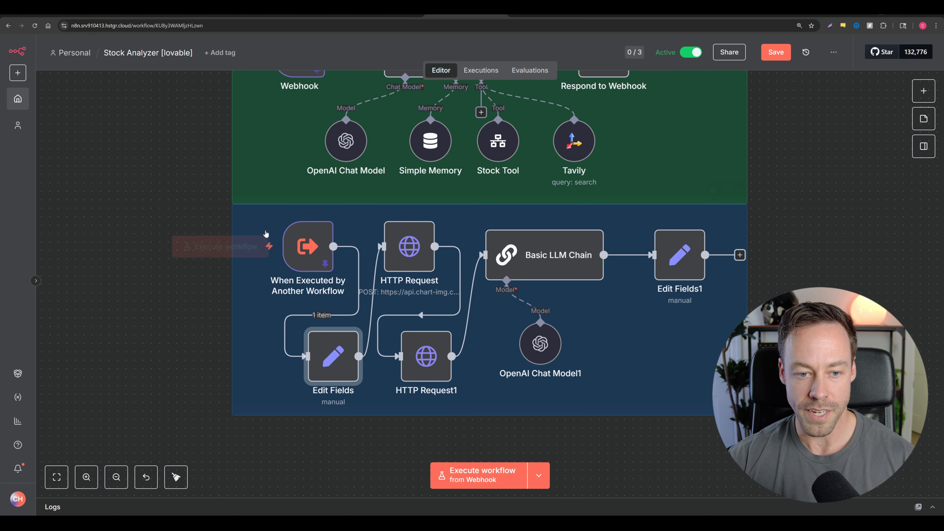
double_click(333, 357)
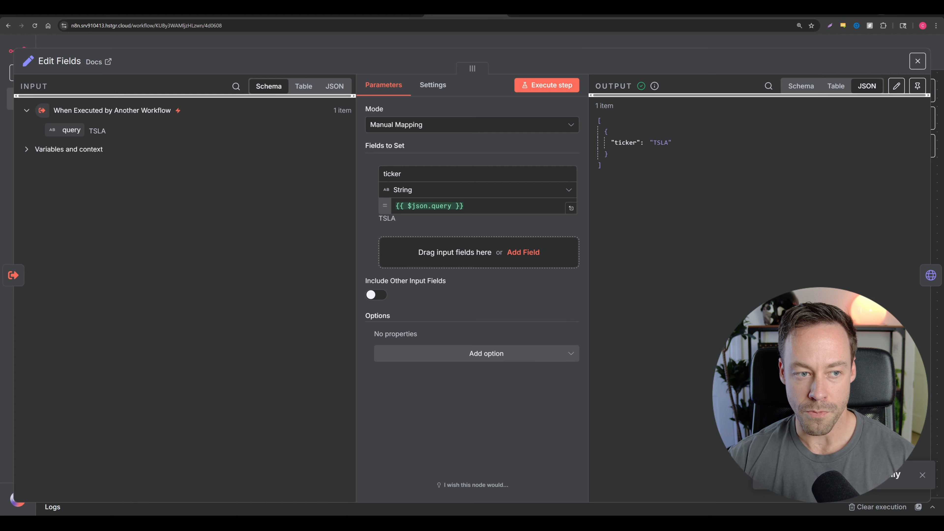
key("Escape")
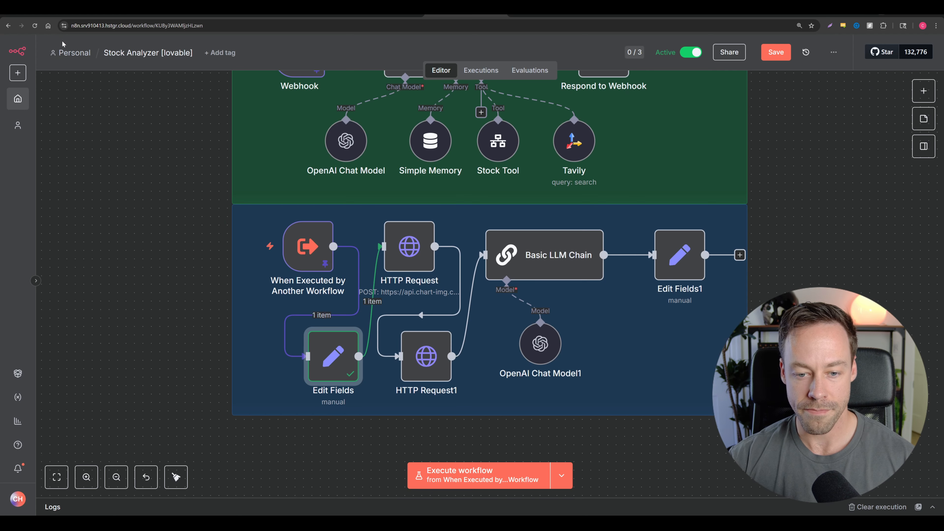
Inspect the sub-workflow's first HTTP Request node, then switch to the CHART-IMG account's subscription plans and open its API key page
double_click(412, 254)
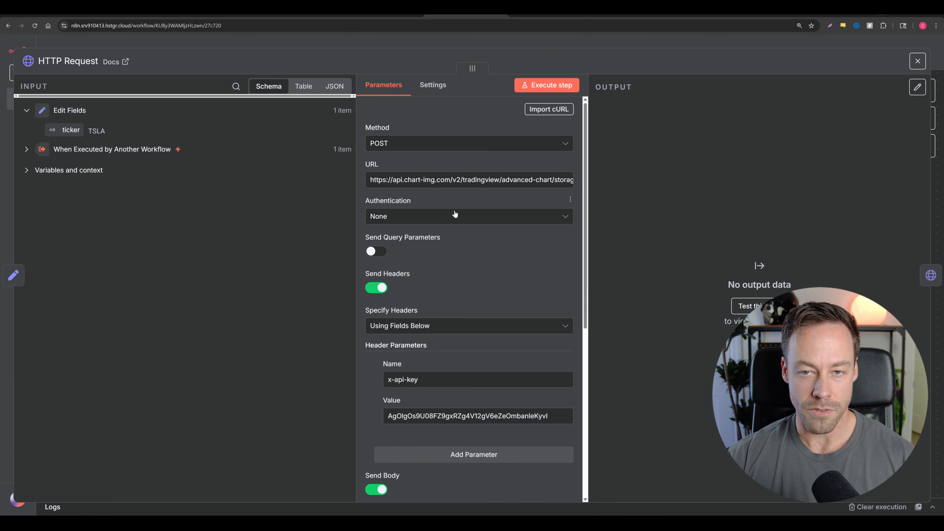
key("ctrl+Tab")
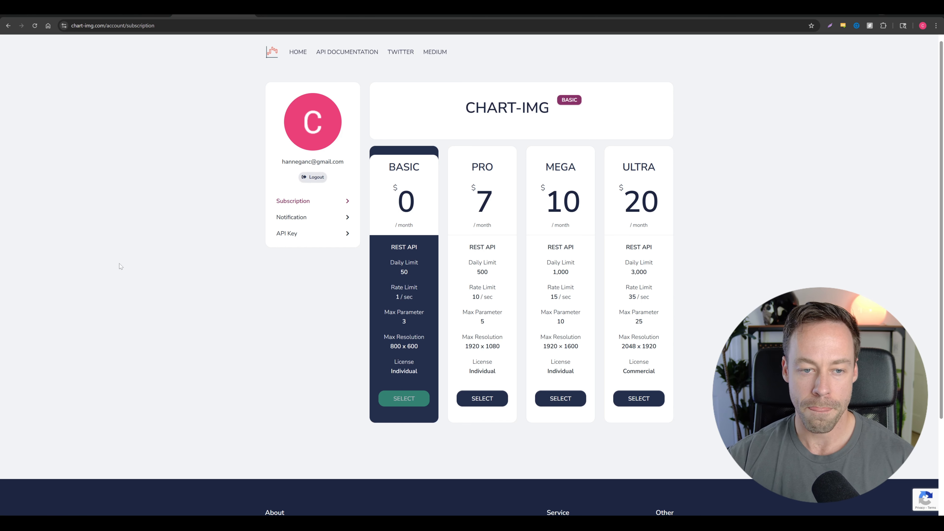
left_click(288, 234)
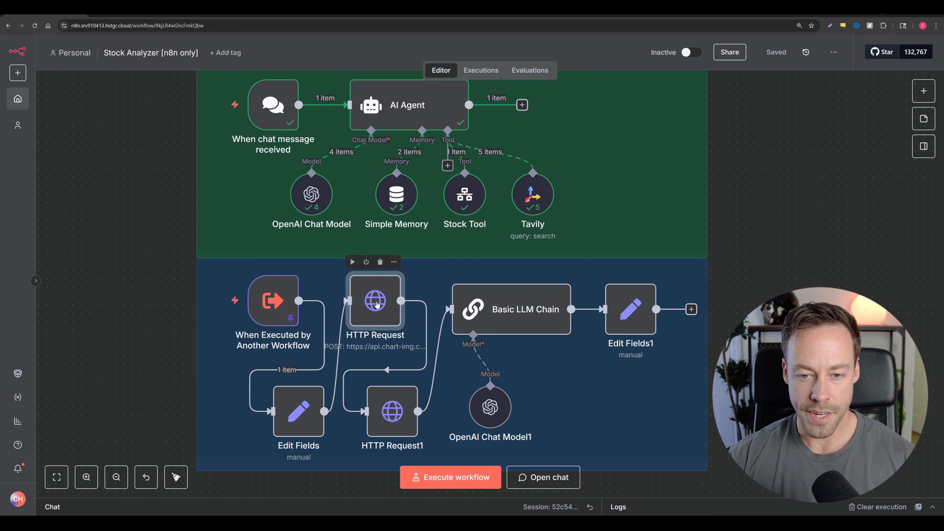
Examine the header parameters and JSON body of the HTTP Request node in the Stock Analyzer [n8n only] workflow and expand the body
double_click(376, 299)
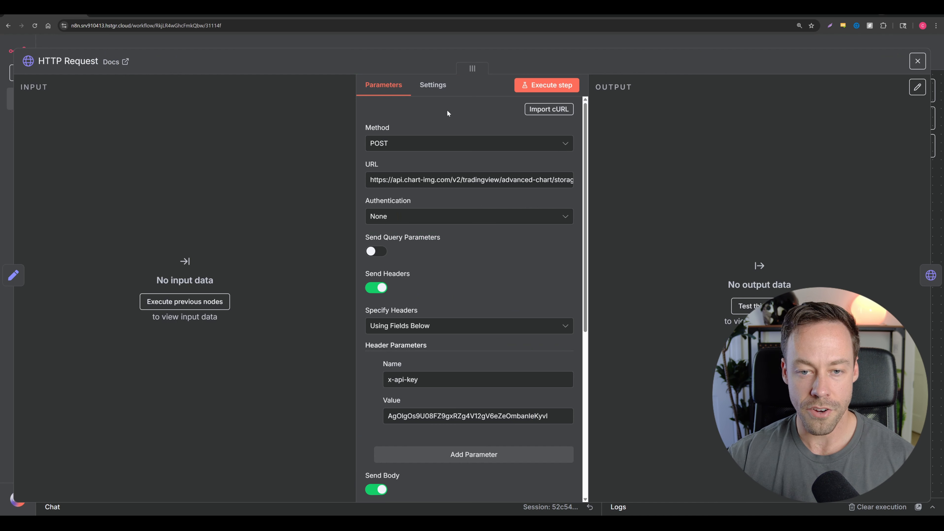
scroll(482, 214, "down", 4)
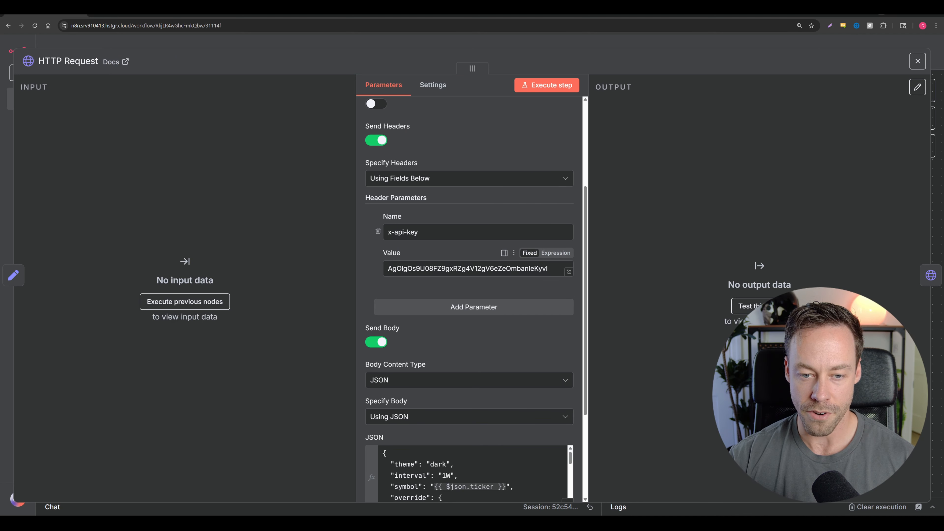
scroll(420, 276, "down", 4)
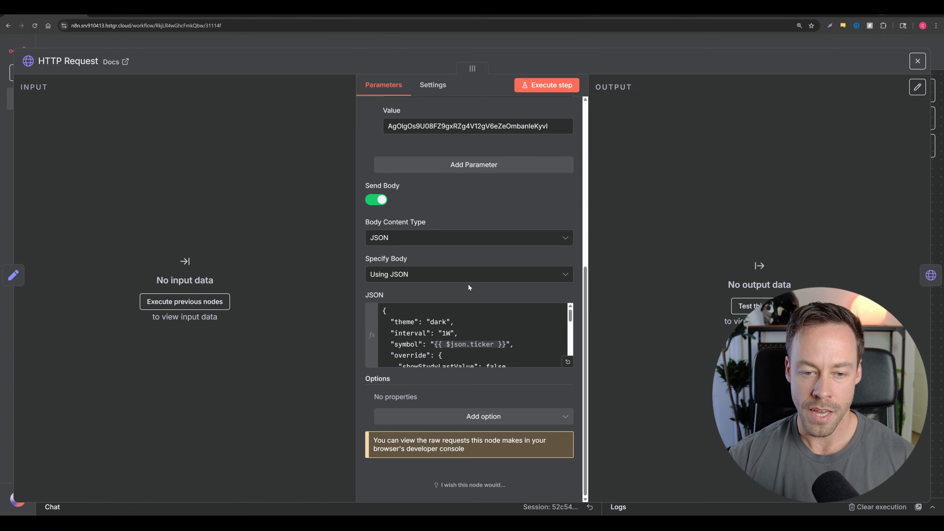
left_click(568, 362)
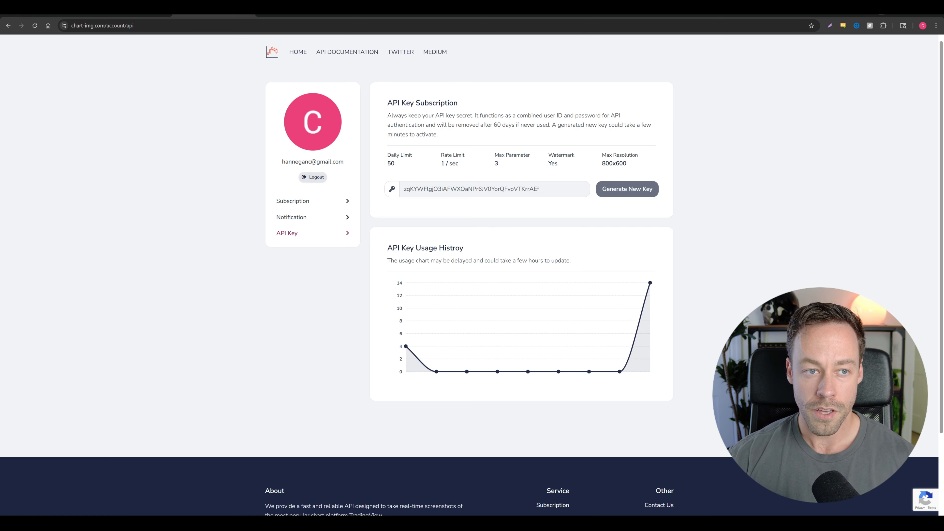
Open the CHART-IMG API documentation and look through its recent changes and the supported crypto currency exchange symbols
left_click(347, 51)
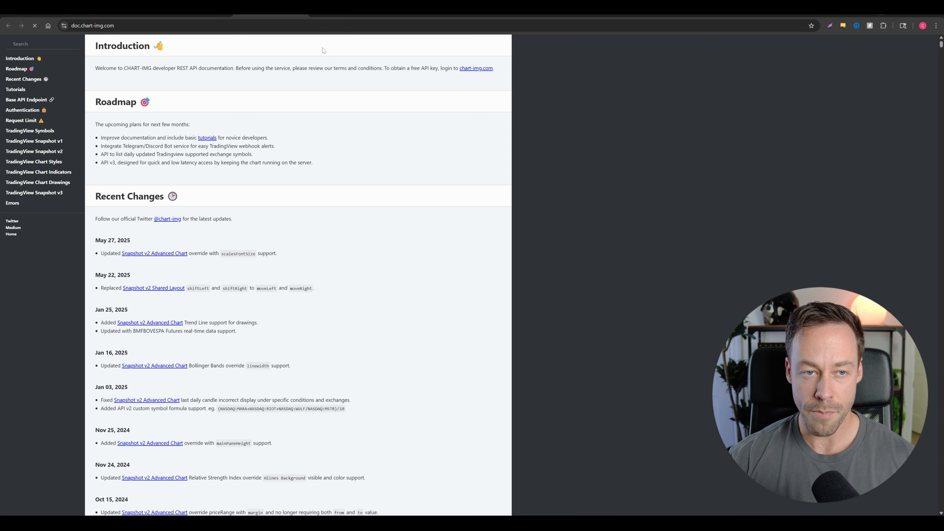
scroll(250, 221, "down", 20)
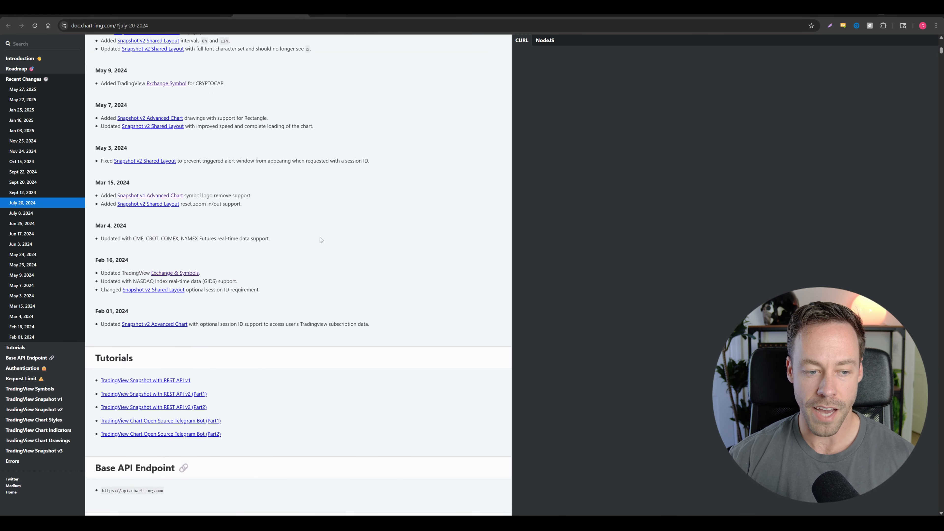
scroll(349, 248, "down", 20)
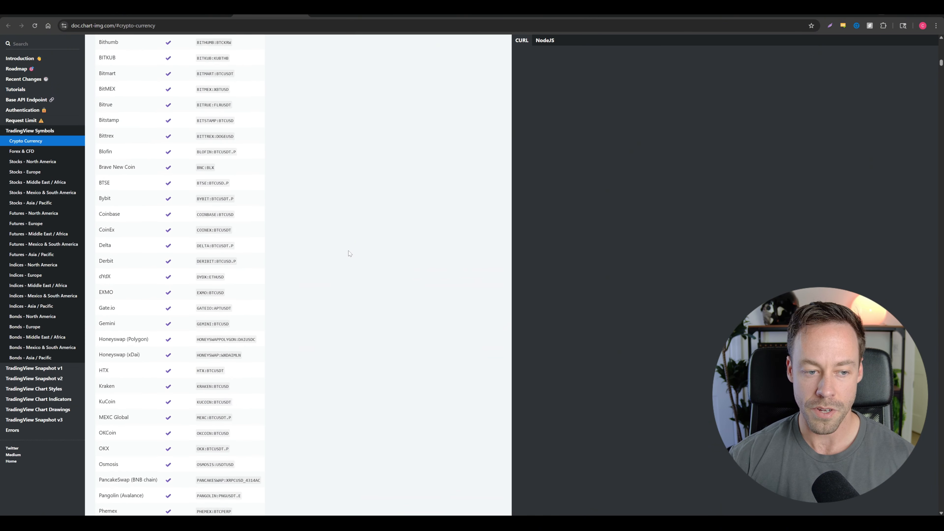
scroll(277, 249, "down", 10)
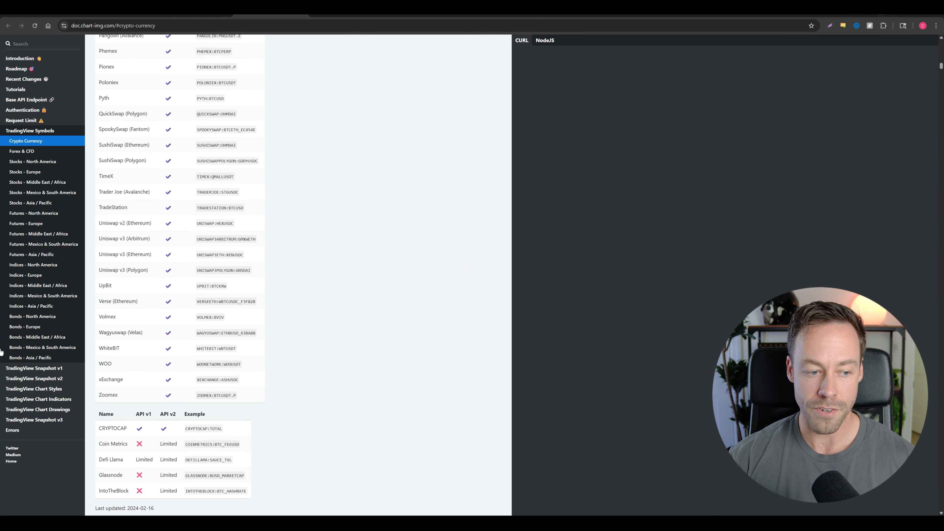
Examine the TradingView Snapshot v2 section's Advanced Chart parameters, override options and request examples
left_click(58, 379)
scroll(284, 289, "down", 20)
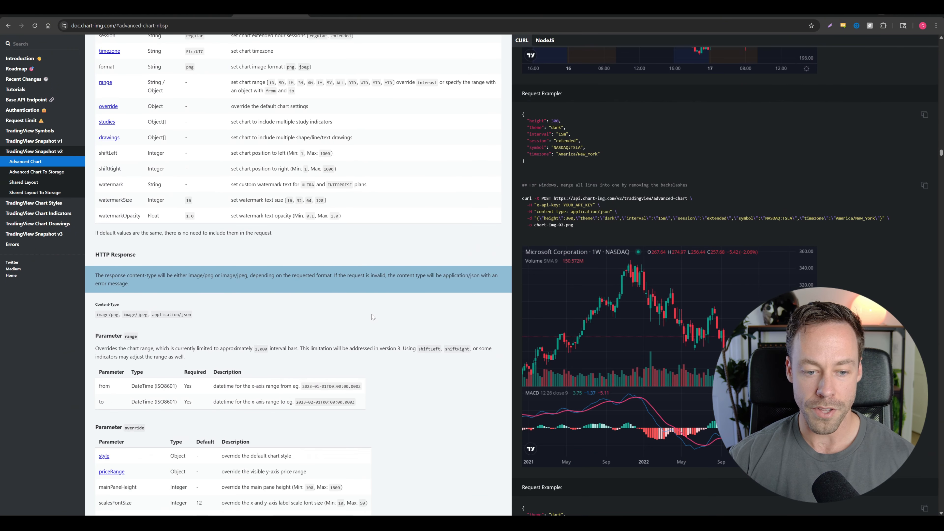
scroll(373, 317, "down", 5)
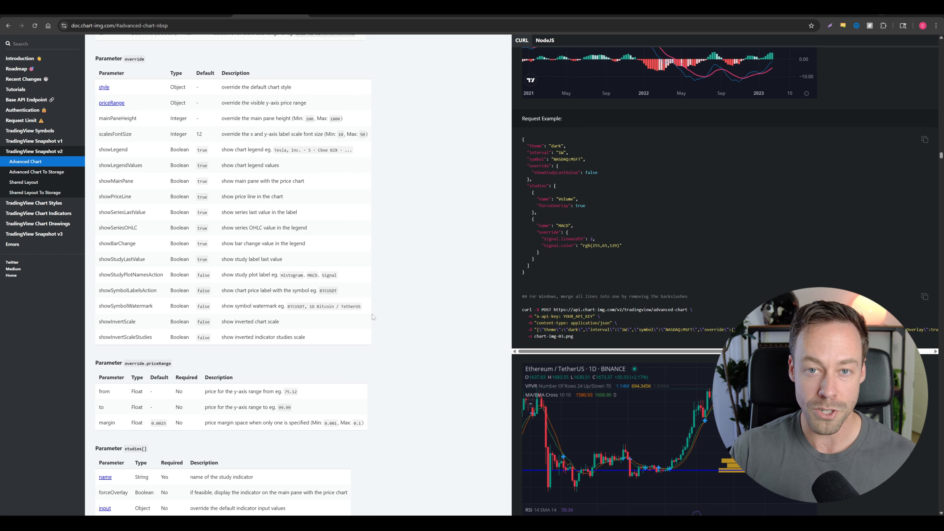
scroll(252, 209, "up", 5)
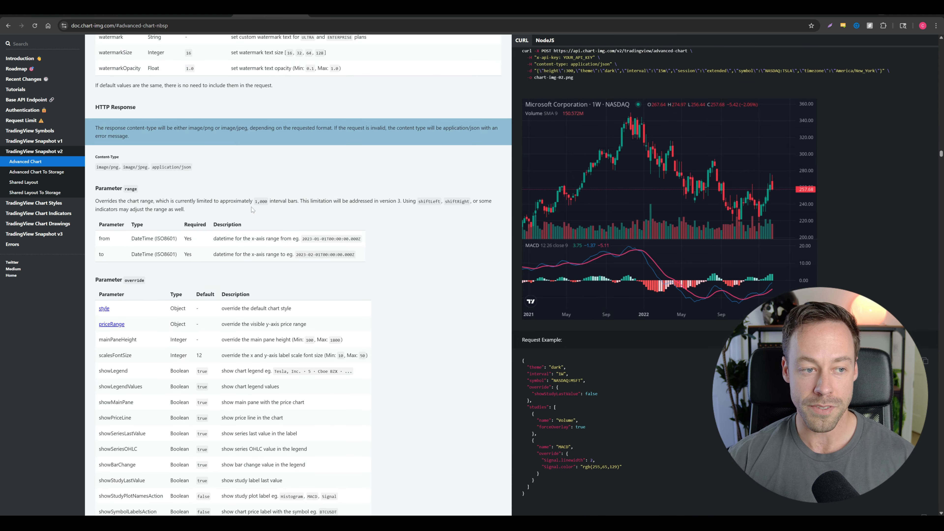
Return to the start of TradingView Snapshot v2, select the documentation's entire text, look further through it, and switch away from the page
left_click(40, 154)
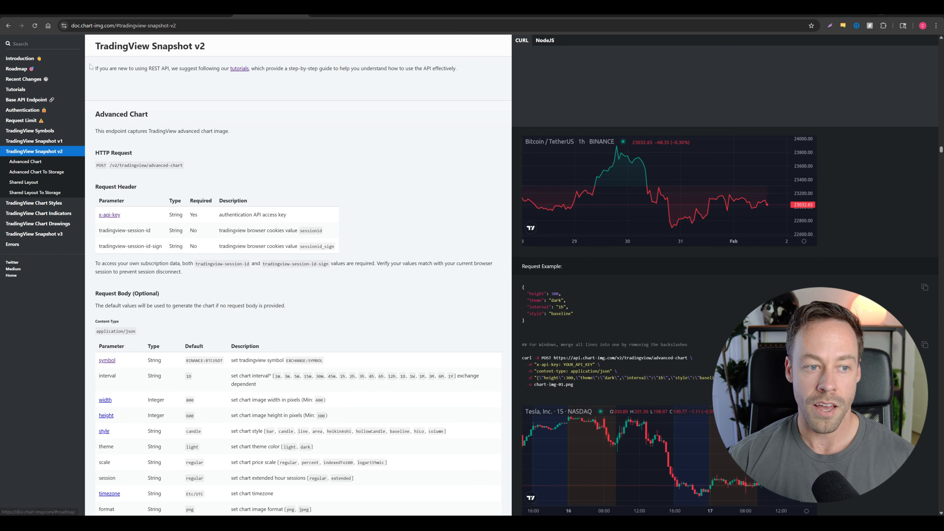
key("ctrl+a")
scroll(298, 275, "down", 20)
scroll(439, 284, "down", 15)
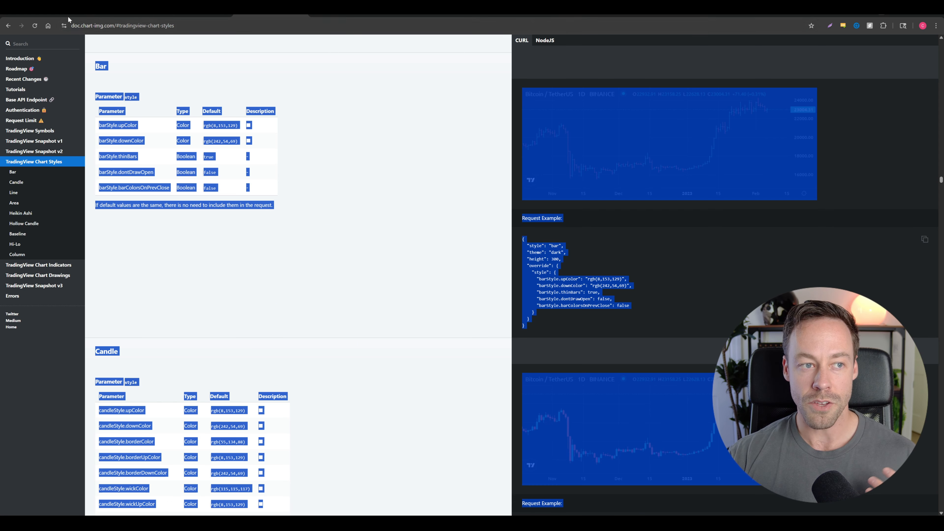
key("ctrl+Tab")
scroll(436, 315, "down", 12)
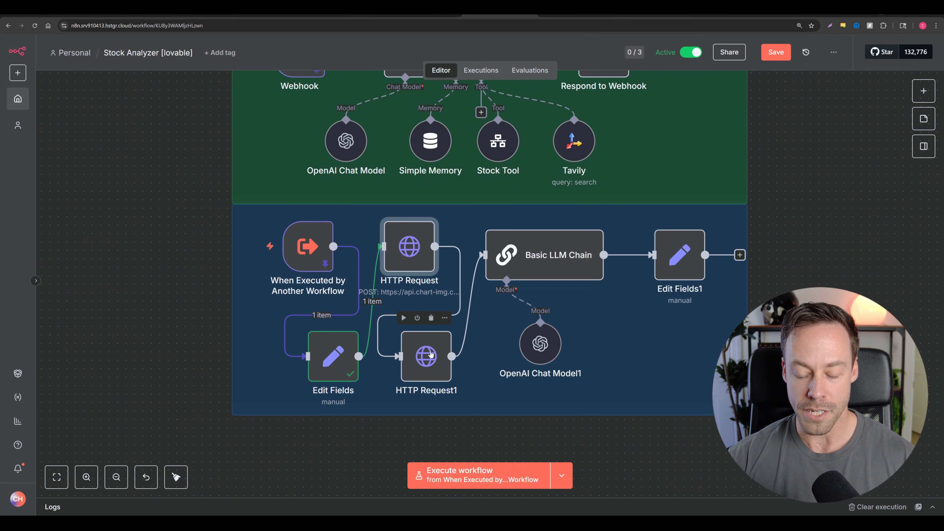
Enlarge the Basic LLM Chain node's prompt, review its analysis instructions and the image message settings, and close the node
double_click(556, 258)
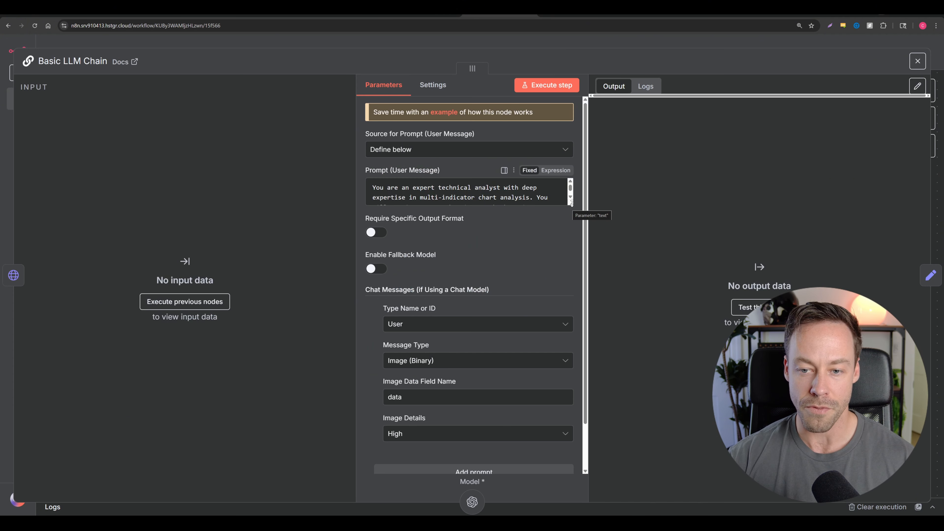
left_click_drag(576, 203, 573, 401)
scroll(557, 391, "down", 12)
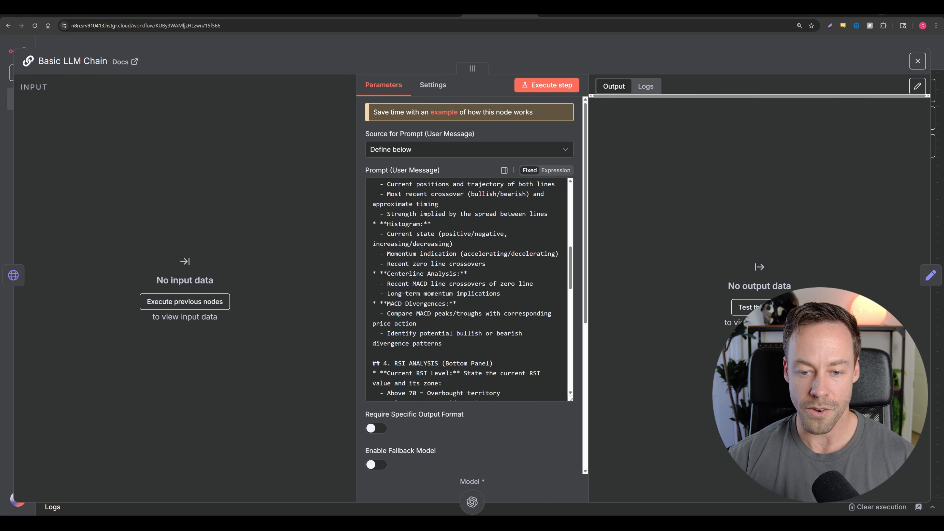
scroll(469, 290, "down", 8)
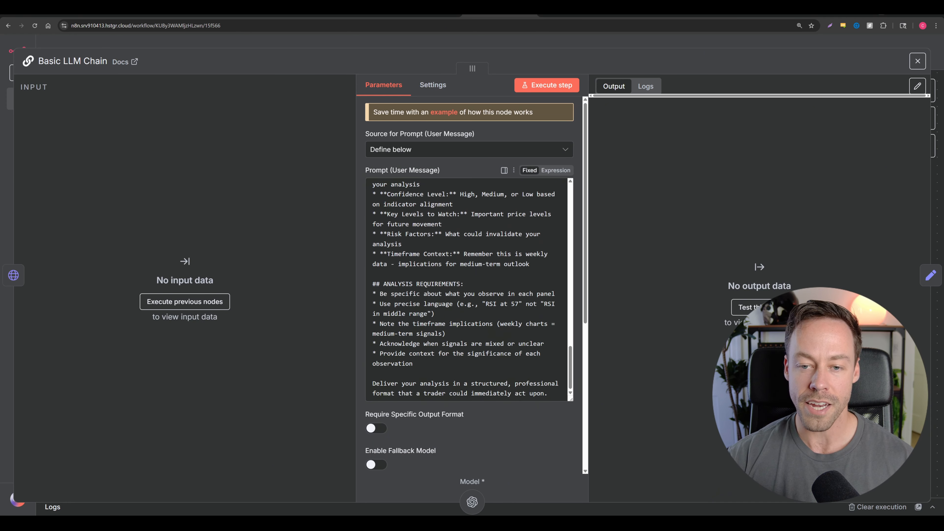
scroll(468, 290, "up", 6)
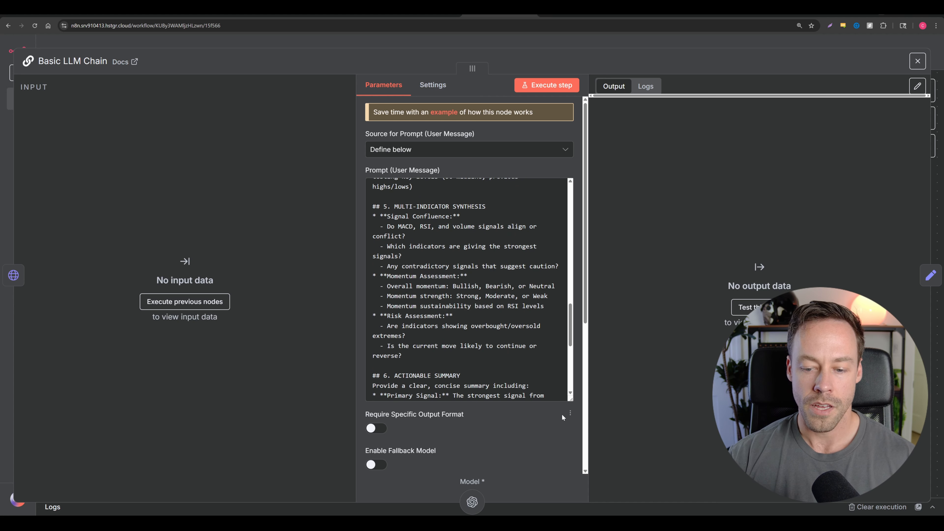
scroll(566, 411, "down", 5)
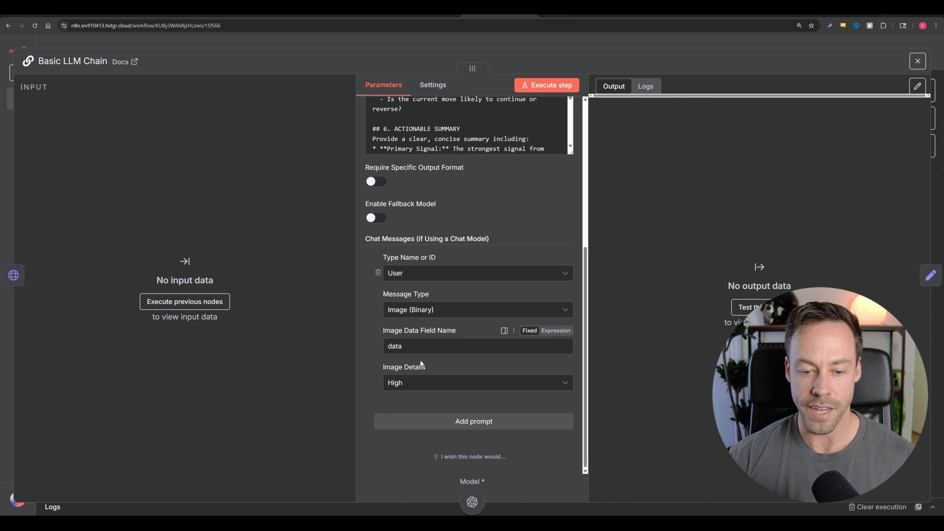
key("Escape")
Inspect the response field in the Edit Fields1 node, highlighting the expression that passes the HTTP Request1 image URL
double_click(662, 269)
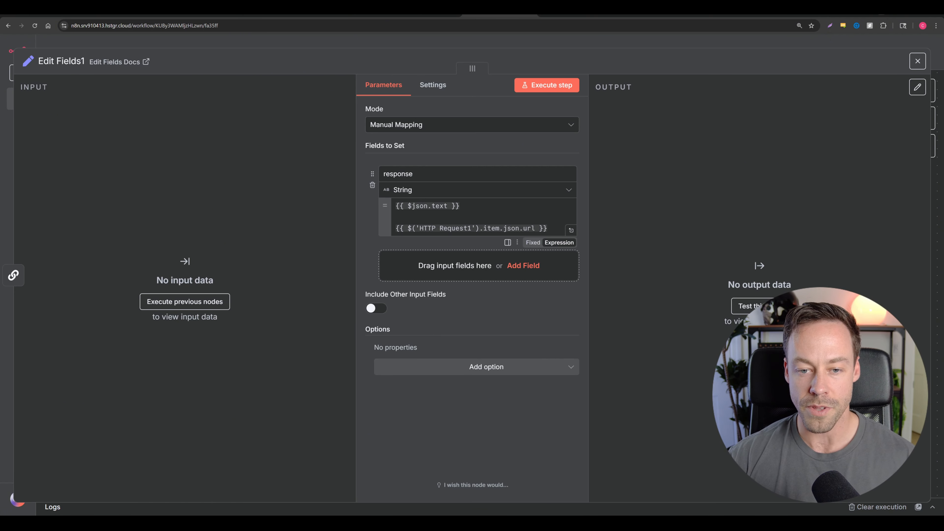
left_click(460, 206)
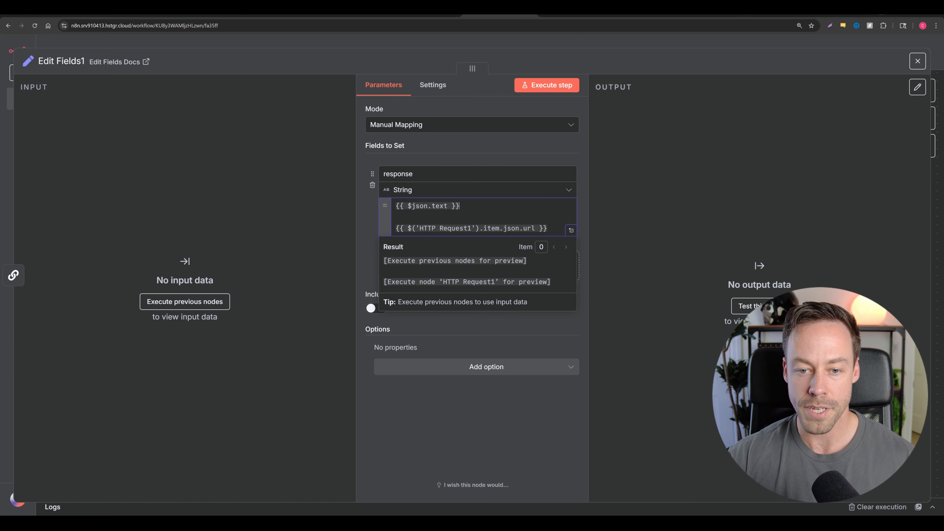
left_click_drag(547, 228, 382, 232)
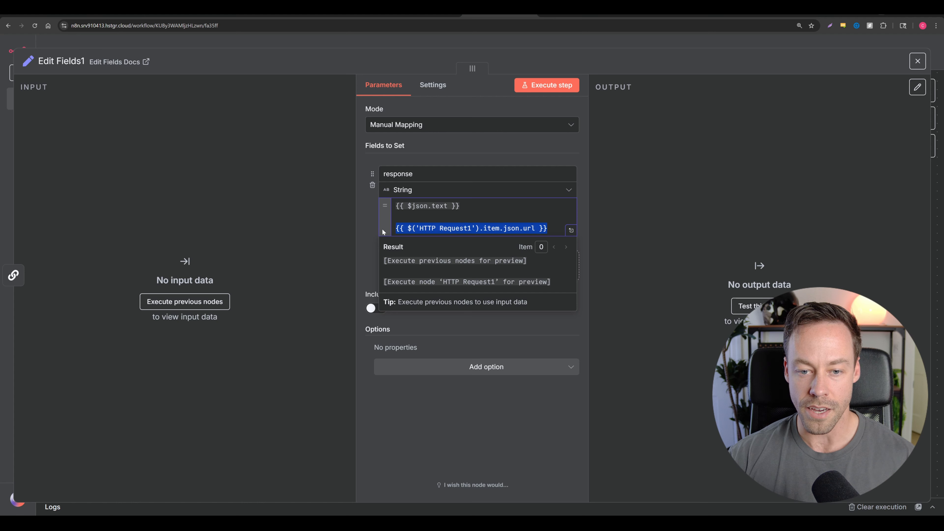
Switch to the Lovable QUANTUM_AI_TERMINAL app and view the technical chart in the bitcoin analysis results
left_click(150, 45)
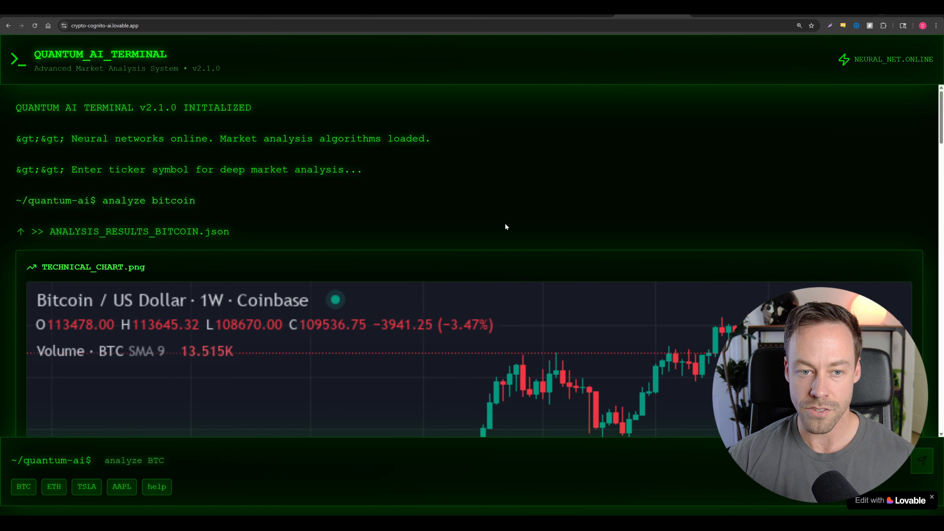
scroll(505, 226, "down", 10)
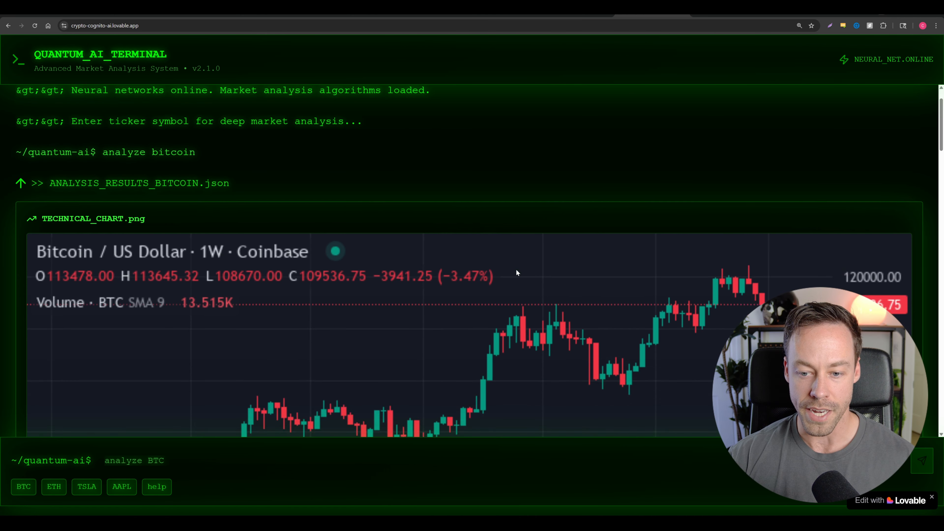
scroll(472, 261, "up", 10)
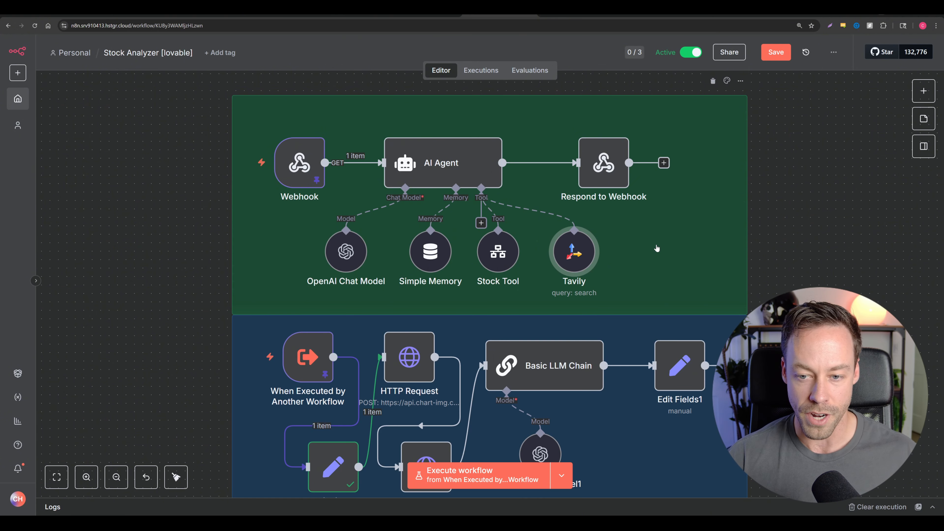
Search the workflow's node library for tavily and open the Tavily node's entry
key("Tab")
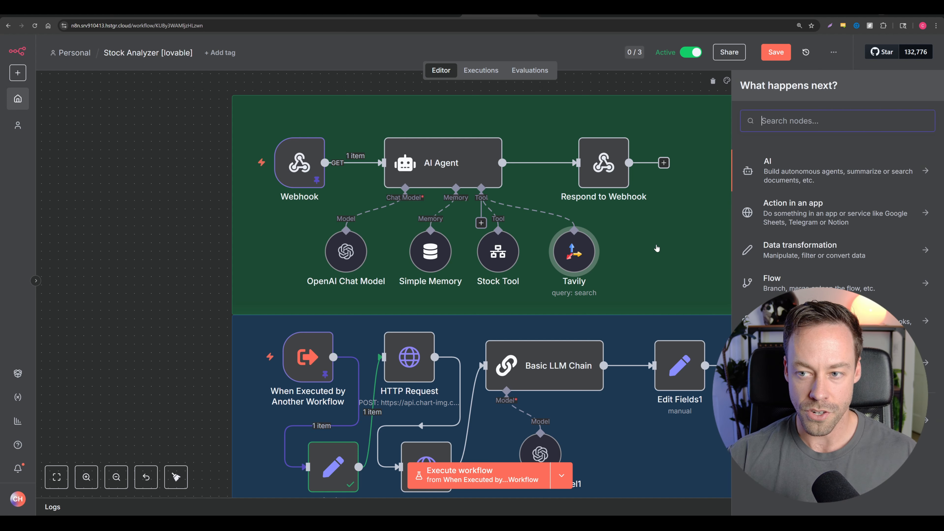
type("tavily")
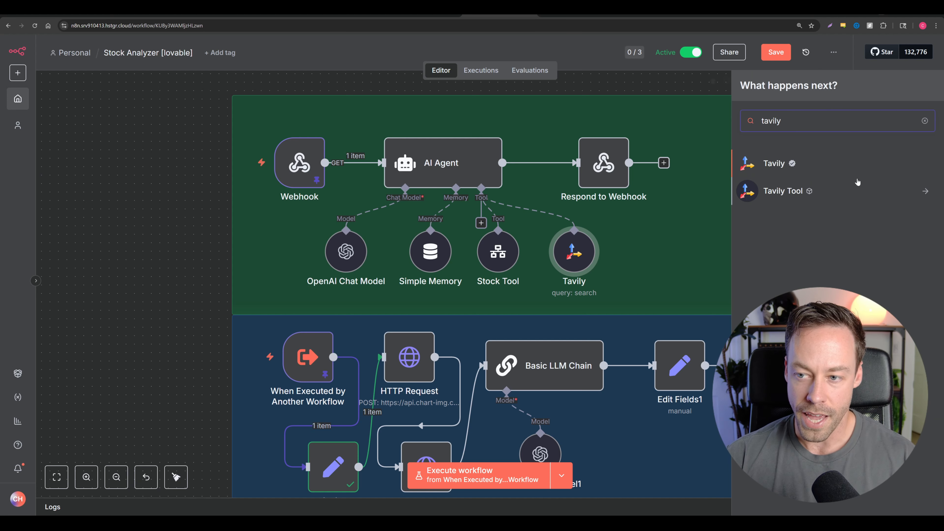
left_click(821, 166)
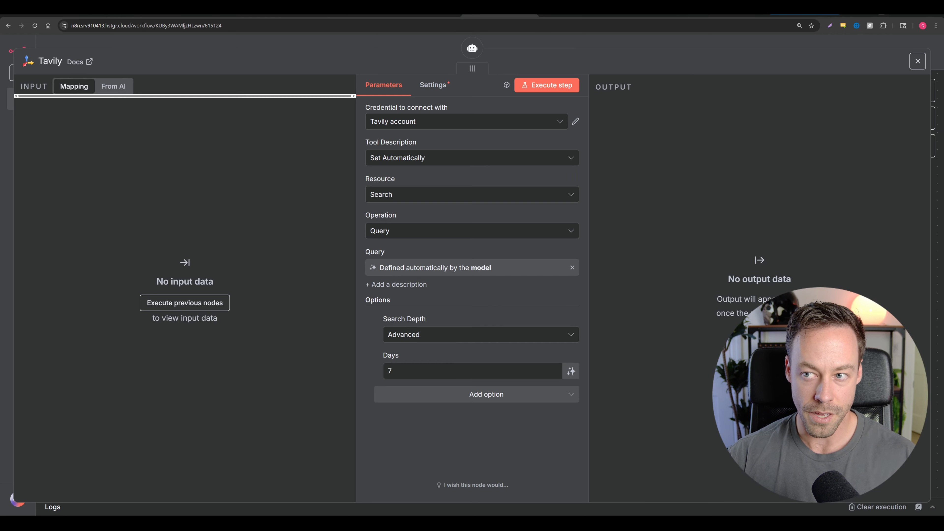
Go to tavily.com in a new tab, log in, copy the default API key, and return to close the workflow's Tavily node
key("ctrl+t")
type("tavily.com")
key("Return")
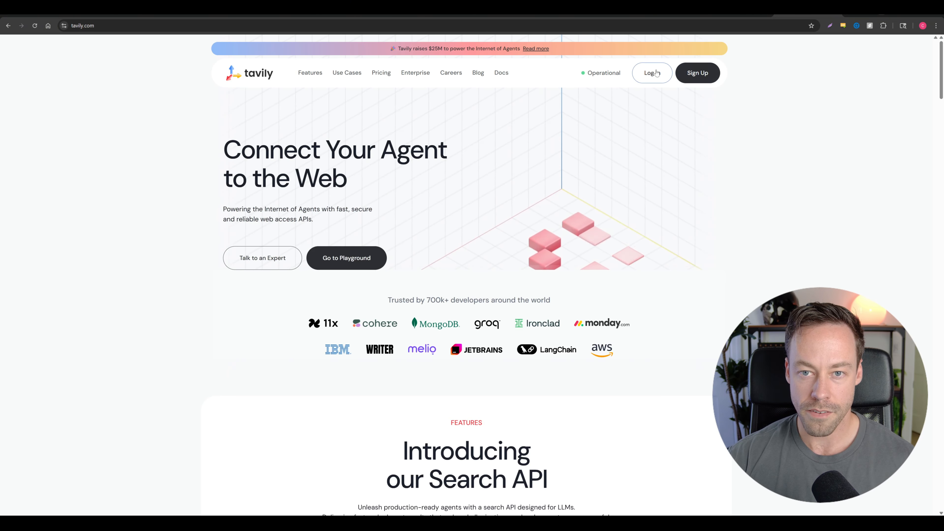
left_click(656, 73)
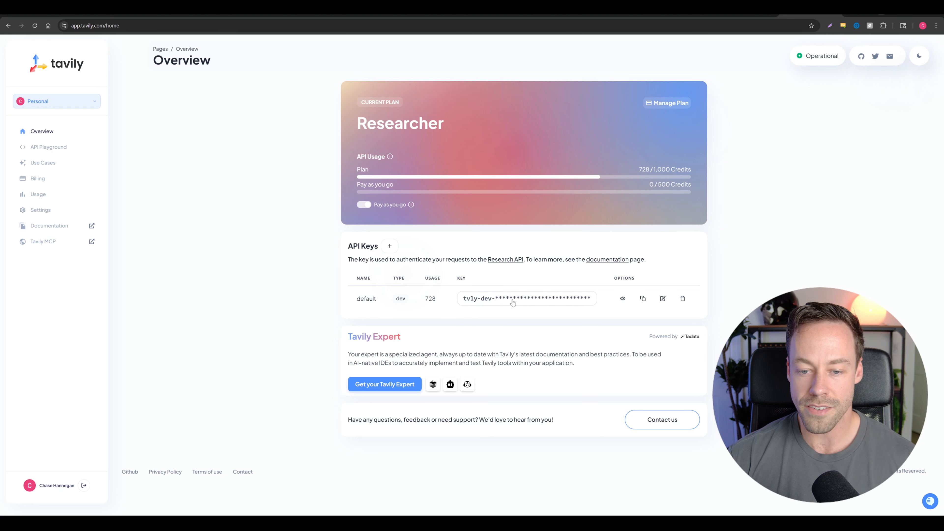
left_click(643, 299)
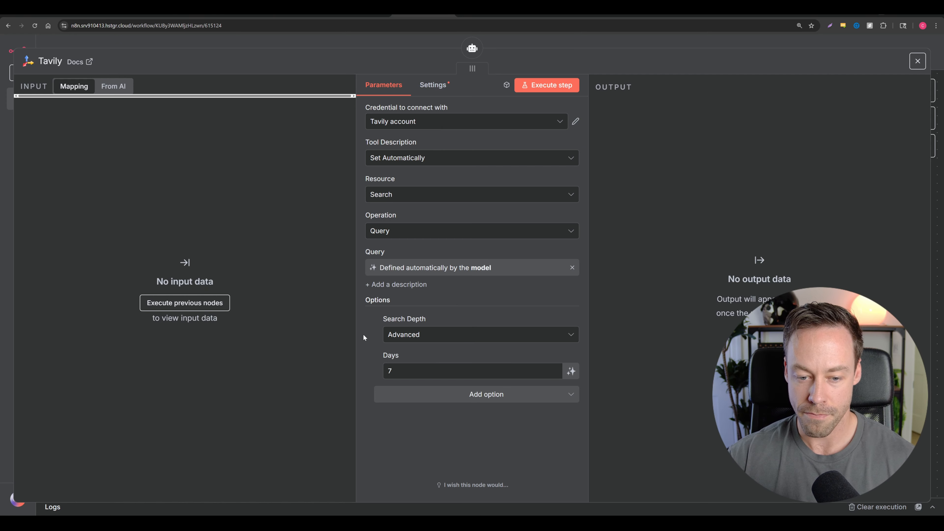
key("Escape")
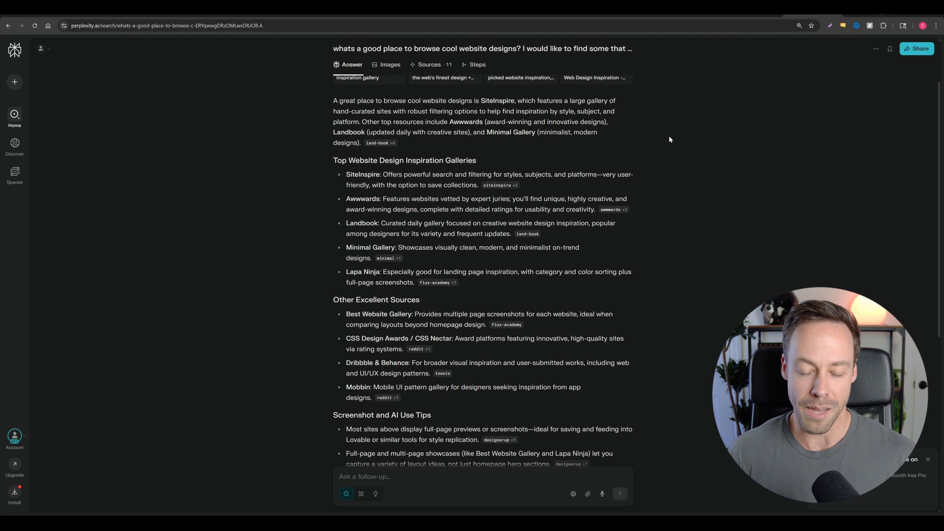
Review the SiteInspire Crypton design page and the QUANTUM_AI_TERMINAL app, ending at the Lovable project prompt
key("ctrl+Tab")
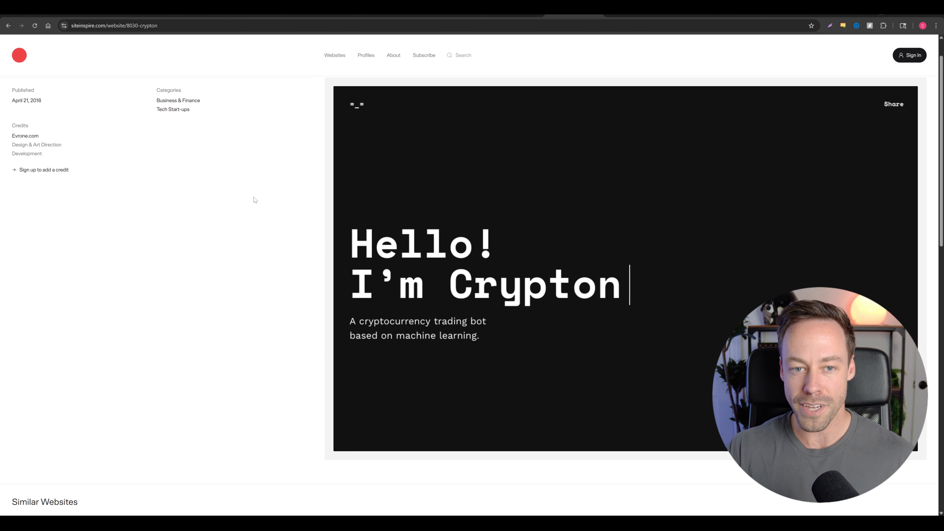
key("ctrl+Tab")
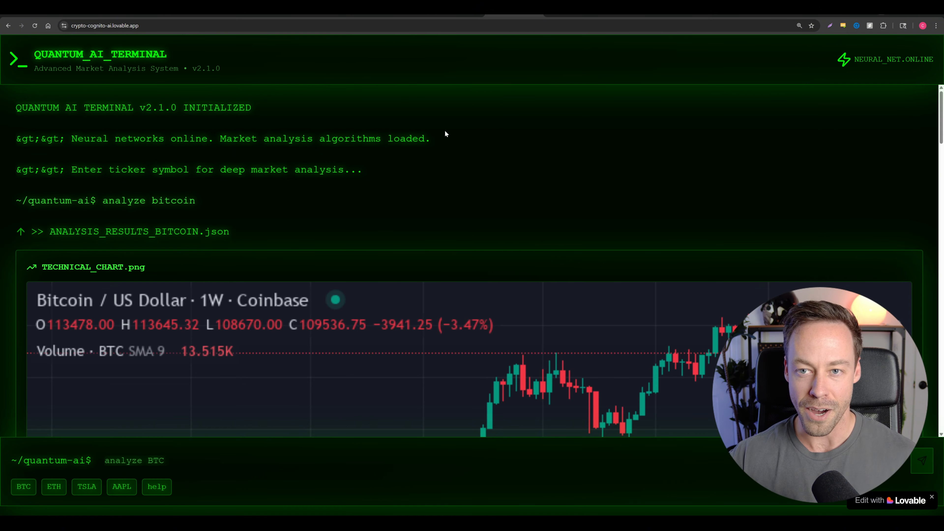
key("ctrl+Tab")
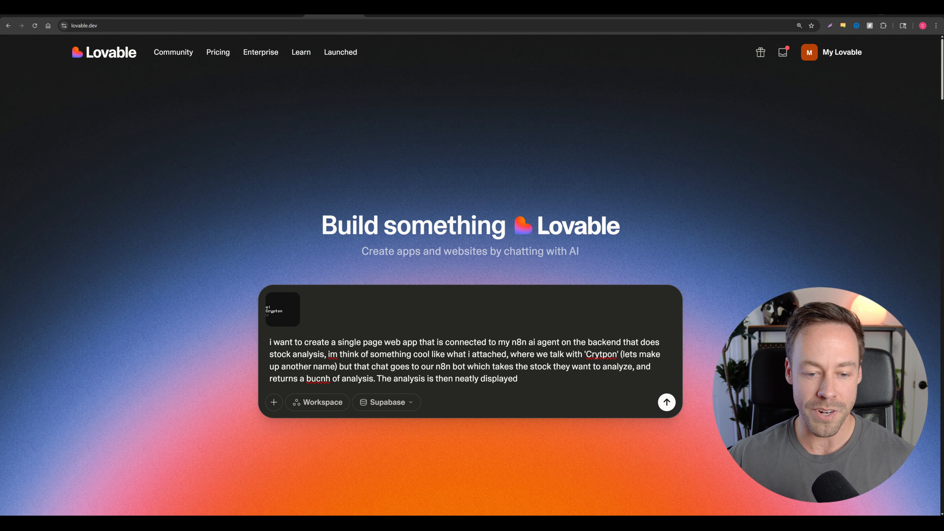
Correct "bucnh" to "bunch" in the Lovable stock analysis app prompt and submit it with the attached Crypton image
left_click_drag(274, 342, 338, 355)
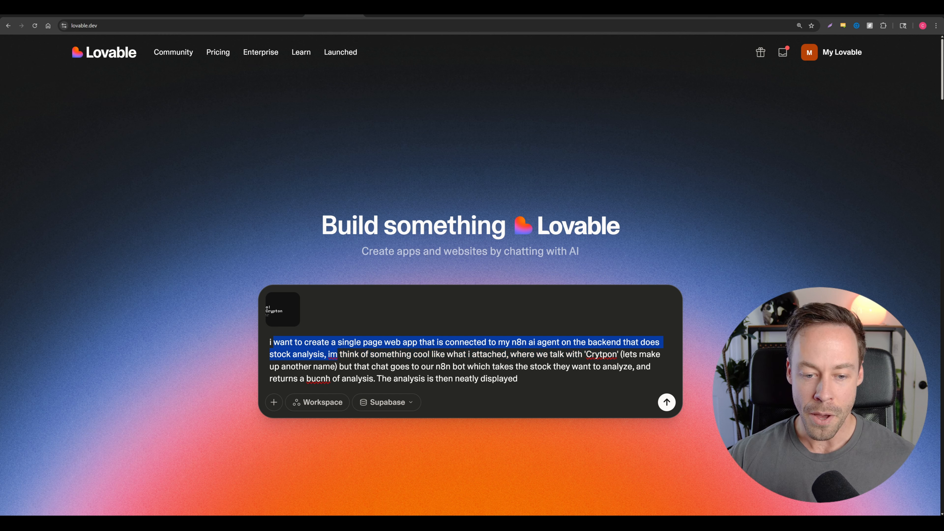
left_click(337, 354)
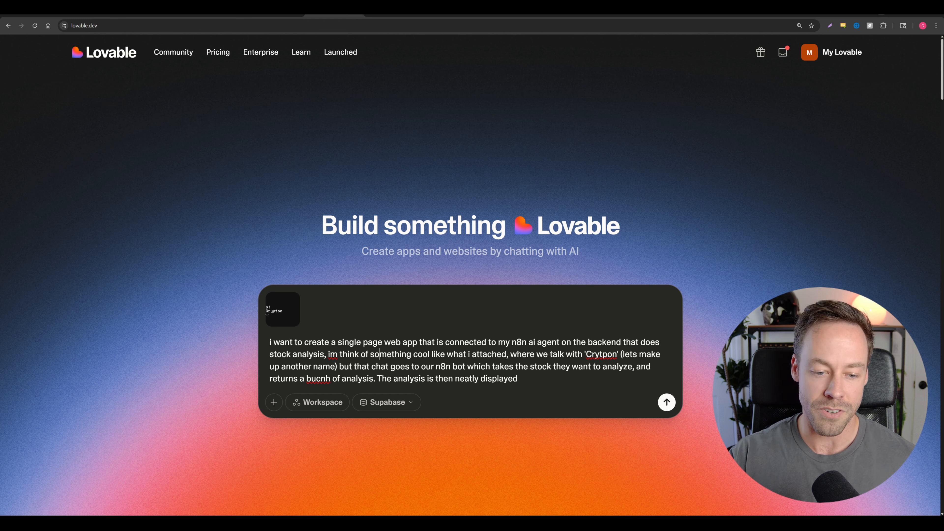
right_click(328, 381)
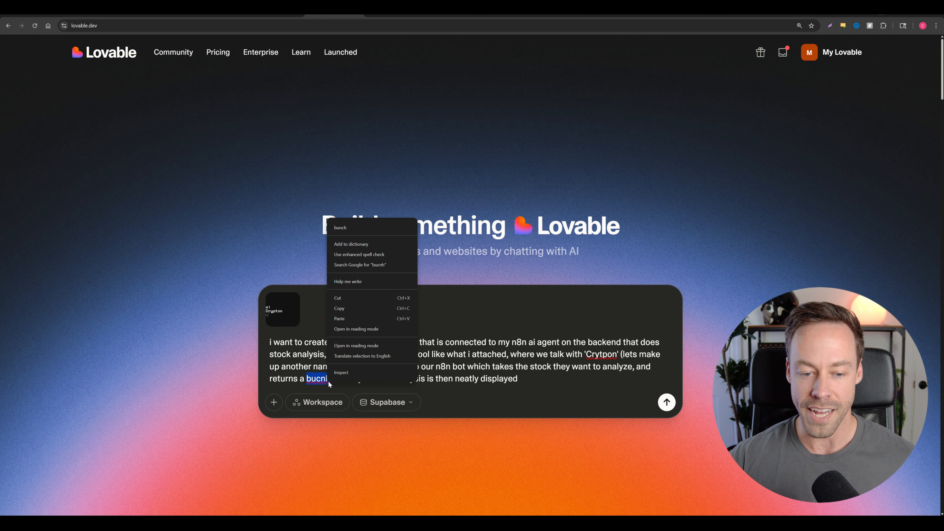
left_click(351, 227)
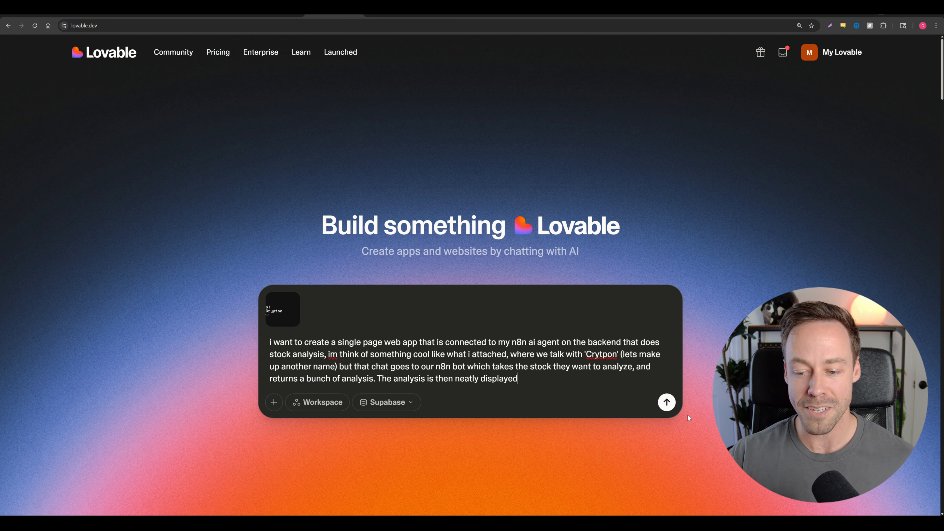
left_click(667, 402)
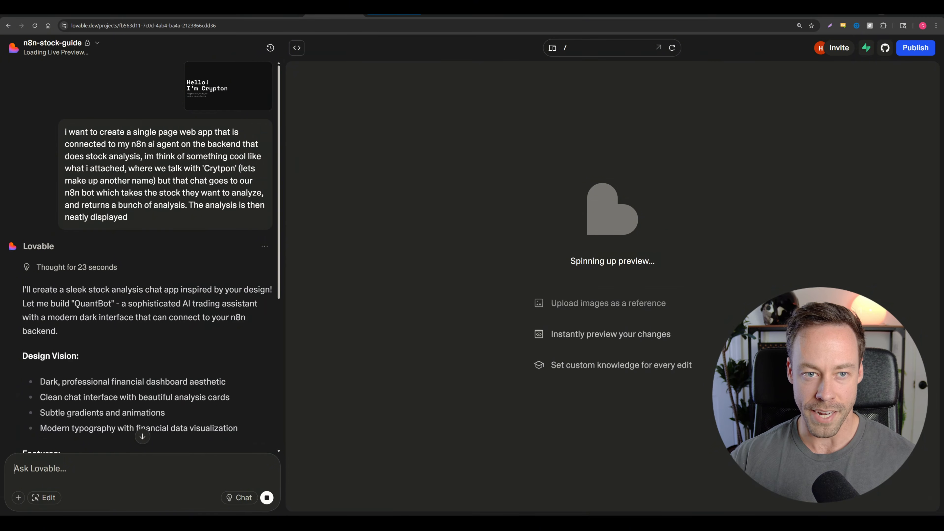
Switch to n8n's Stock Analyzer [lovable] workflow, unpin the Webhook node's test data, and select its production URL
left_click(377, 13)
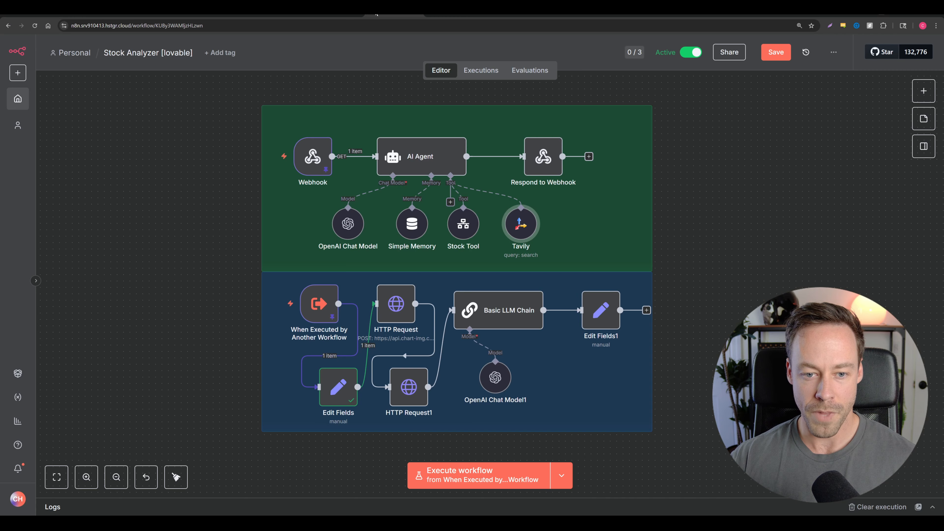
double_click(313, 157)
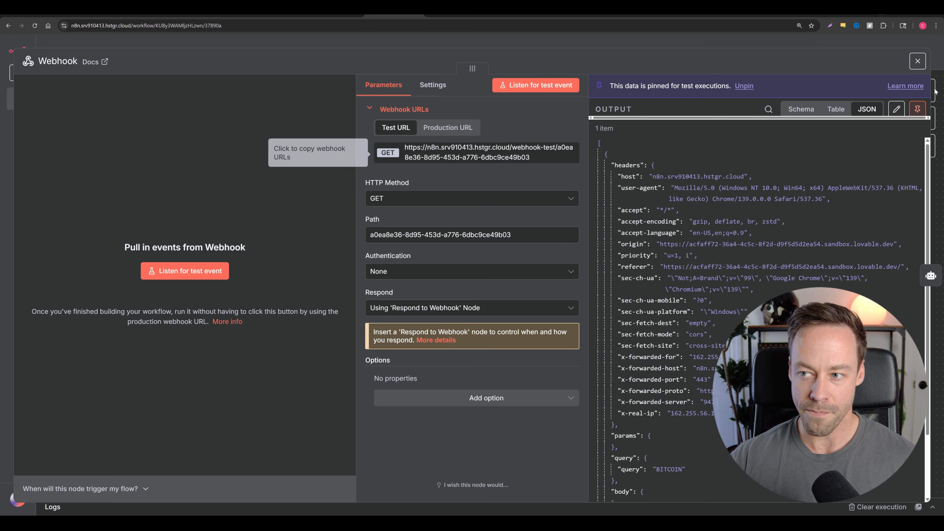
left_click(915, 106)
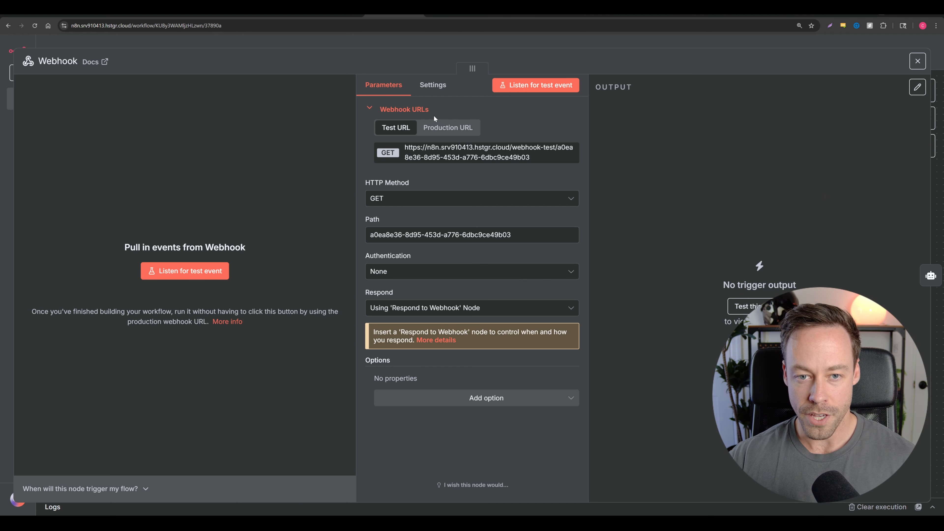
left_click(436, 129)
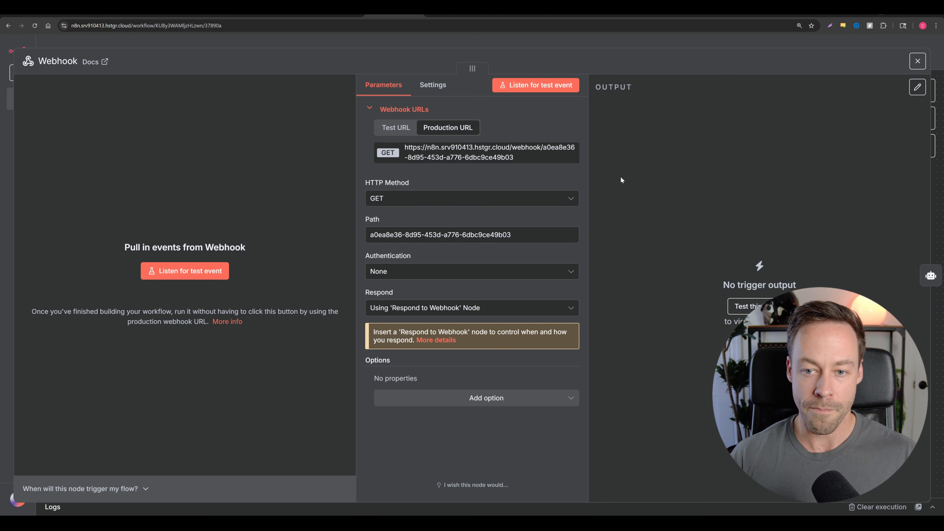
left_click(122, 44)
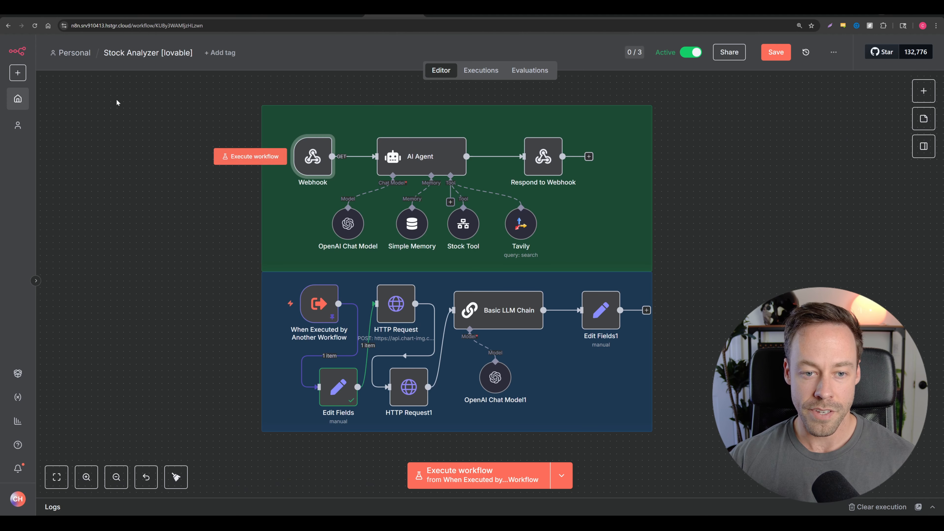
Copy the production URL from the Webhook node of the Stock Analyzer [n8n only] workflow and close the node
mouse_move(319, 159)
left_mouse_down()
mouse_move(308, 164)
mouse_move(333, 156)
mouse_move(314, 160)
left_mouse_up()
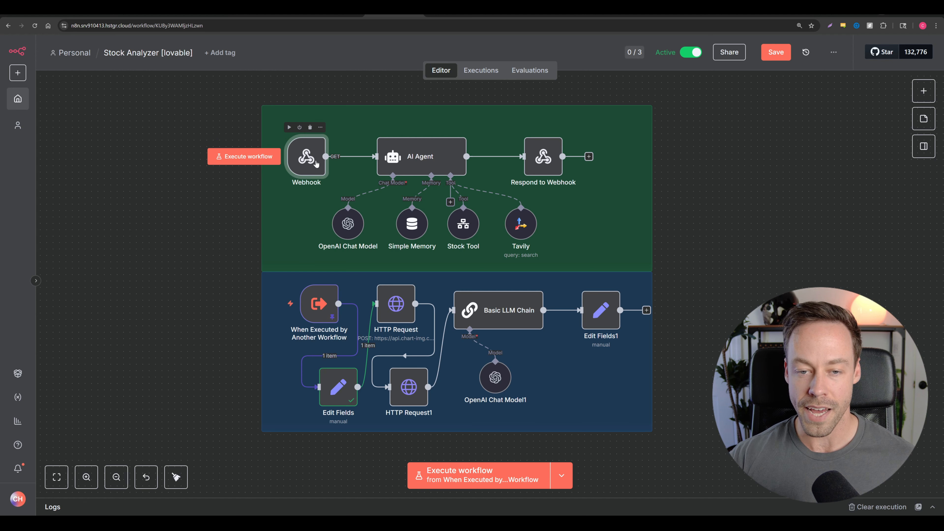
double_click(308, 157)
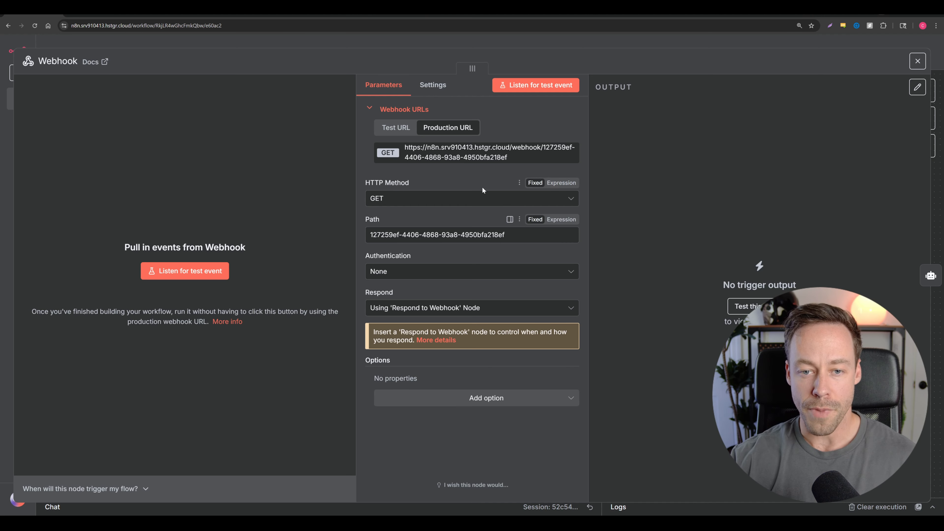
left_click(458, 155)
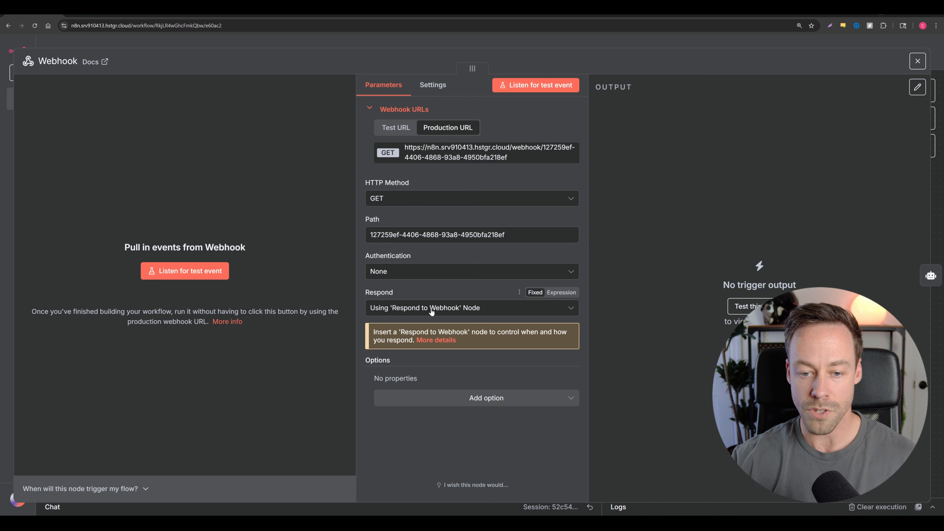
key("Escape")
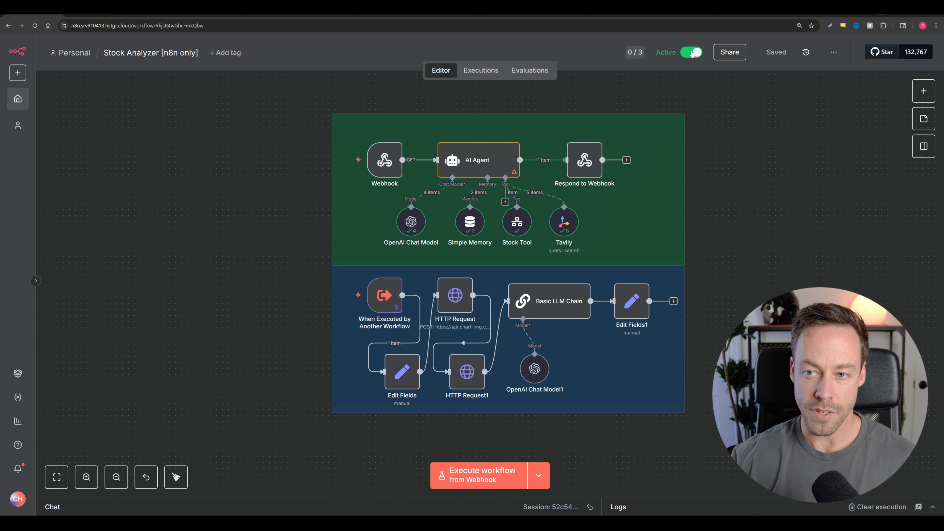
Return to Lovable's n8n-stock-guide project and paste a chat prompt for connecting the app to the n8n webhook with the GET method
mouse_move(730, 52)
key("ctrl+Tab")
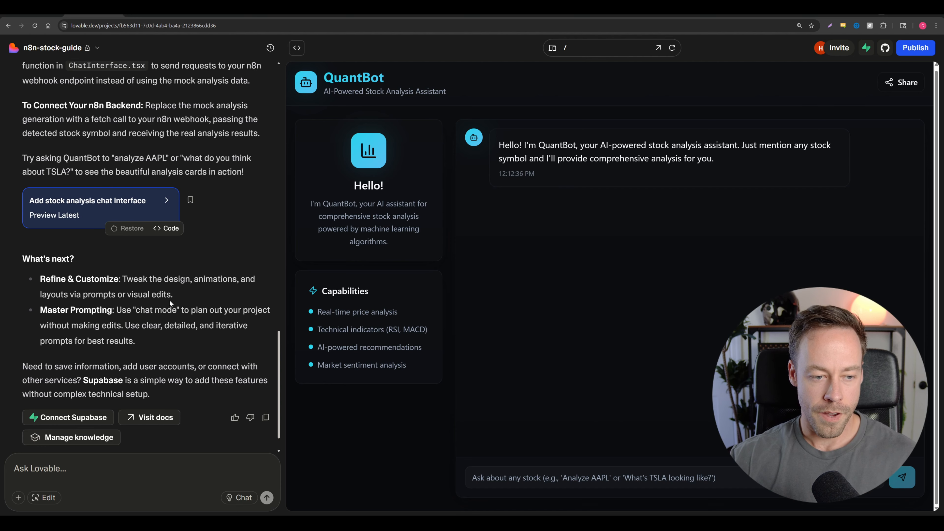
scroll(203, 297, "up", 1)
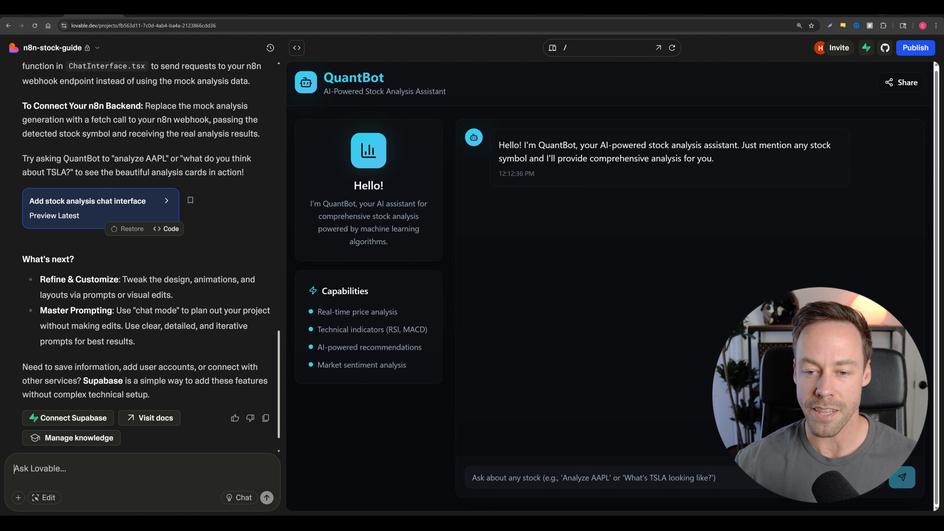
key("ctrl+v")
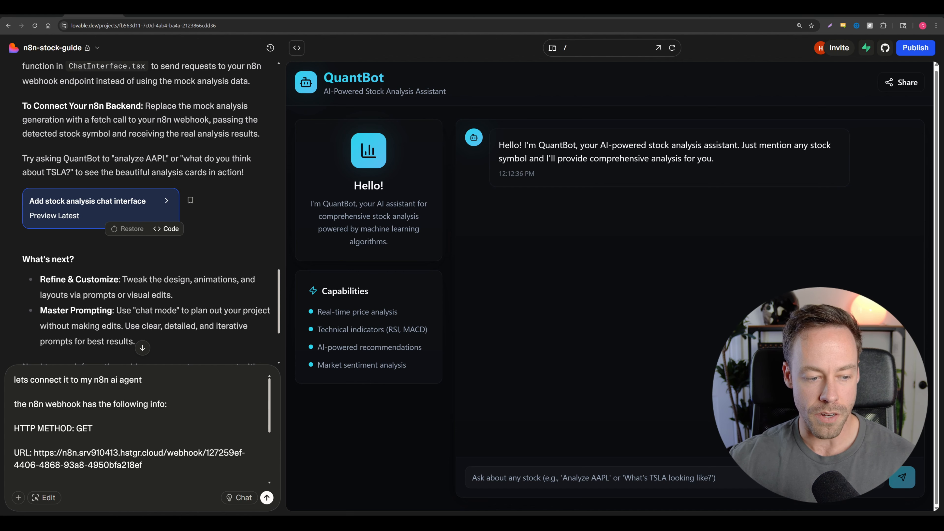
Review the pasted prompt's HTTP method, webhook URL, user query and JSON response instructions
scroll(141, 427, "down", 2)
scroll(141, 428, "up", 1)
left_click_drag(20, 391, 92, 392)
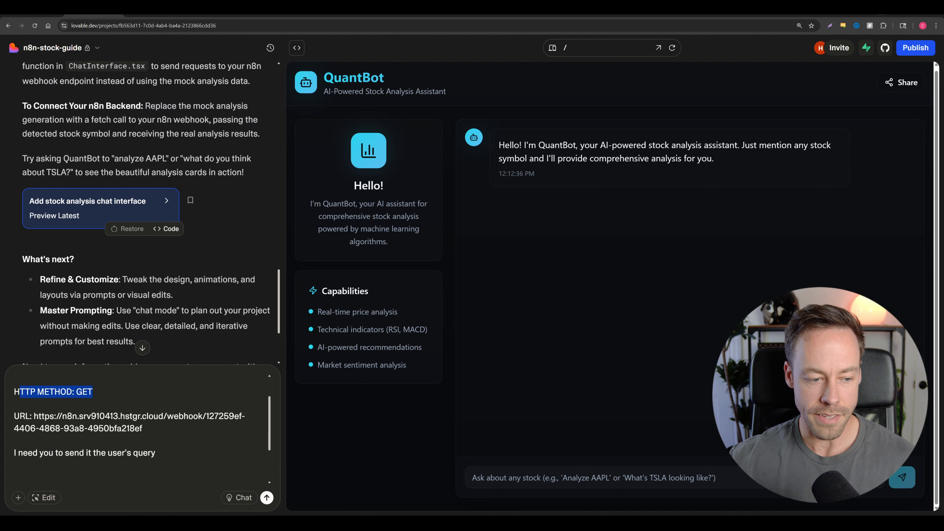
left_click(93, 392)
scroll(141, 428, "up", 1)
triple_click(20, 453)
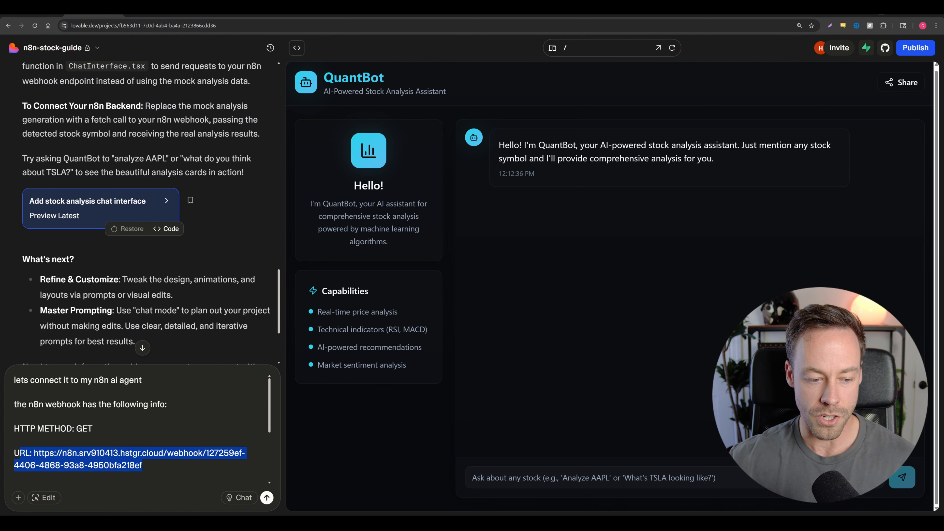
scroll(19, 453, "down", 3)
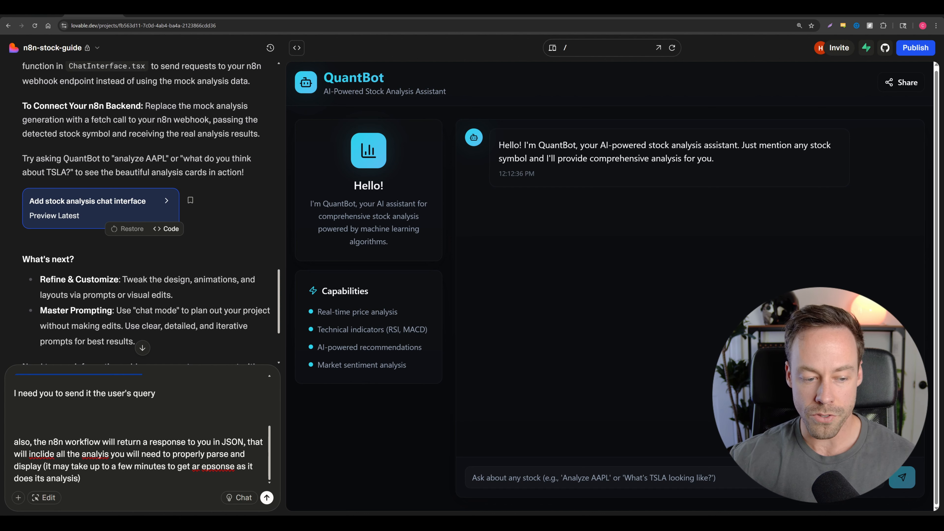
left_click_drag(19, 442, 231, 442)
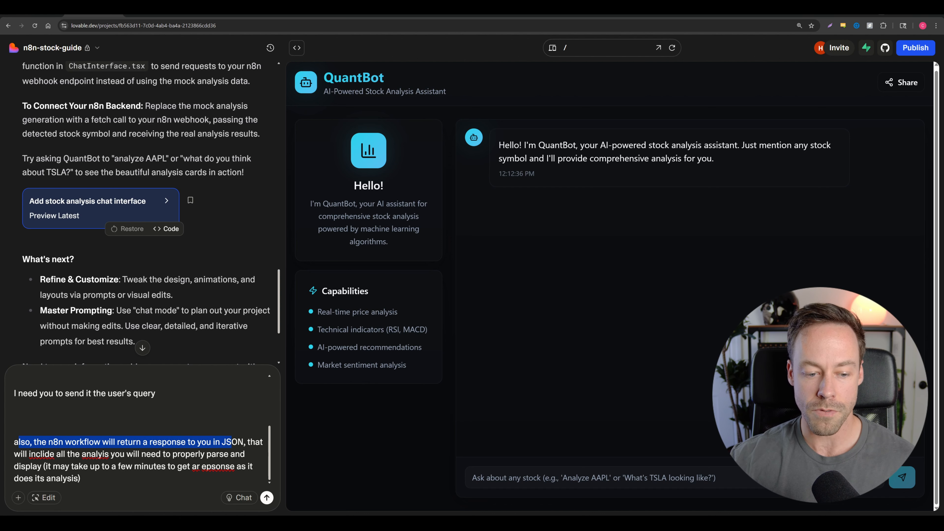
left_click(14, 429)
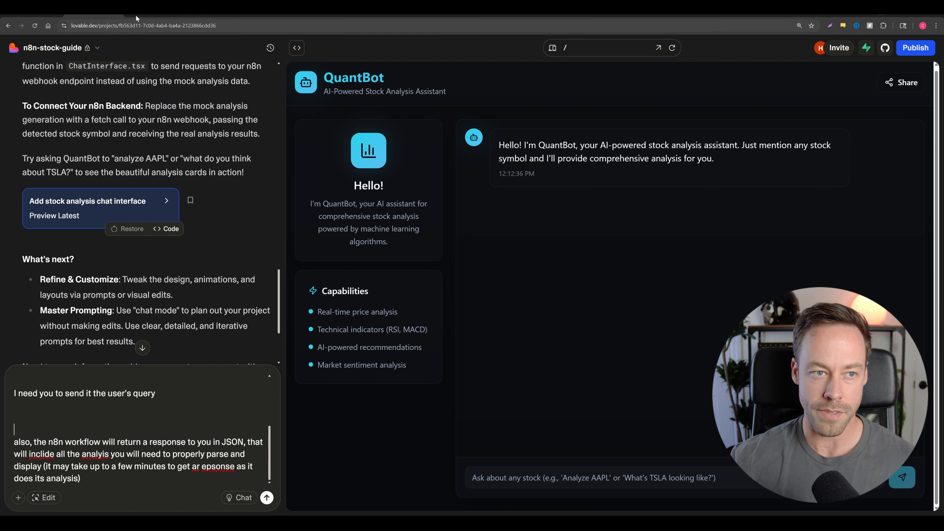
Check the Respond to Webhook node in the Stock Analyzer [n8n only] workflow
key("ctrl+Tab")
left_click(58, 44)
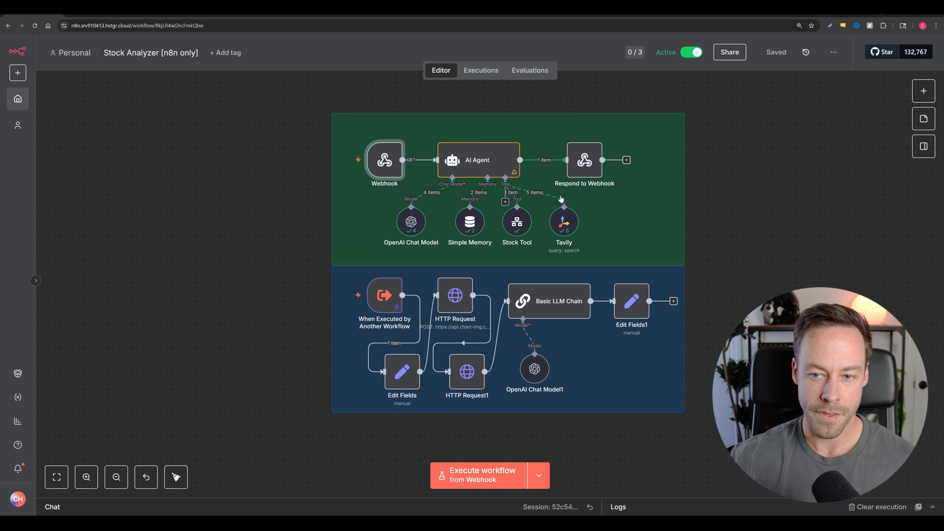
left_click_drag(604, 154, 580, 159)
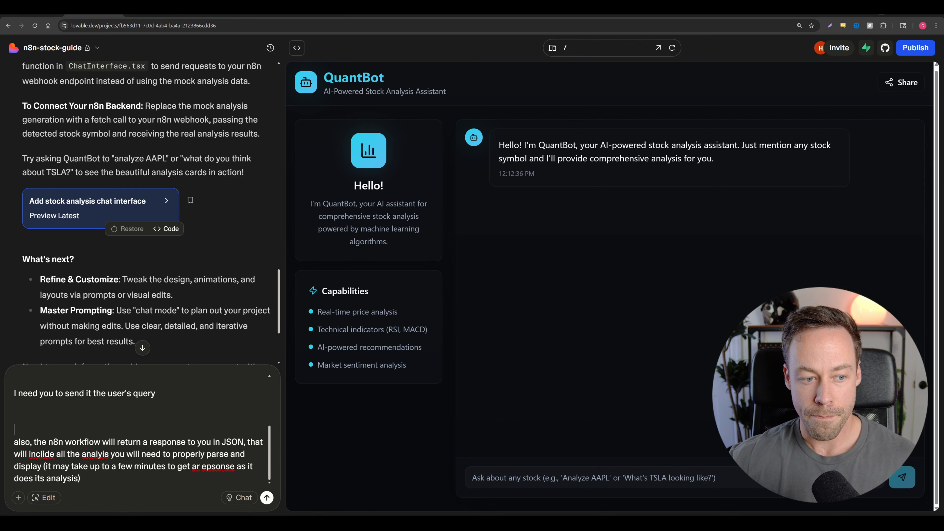
Send the n8n connection prompt to Lovable and test the QuantBot preview with the query TSLA
left_click(267, 497)
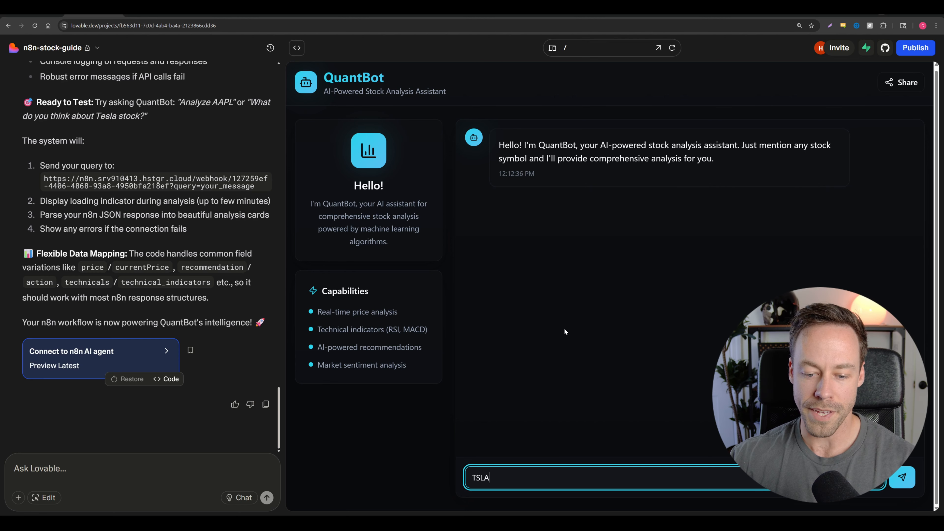
key("Return")
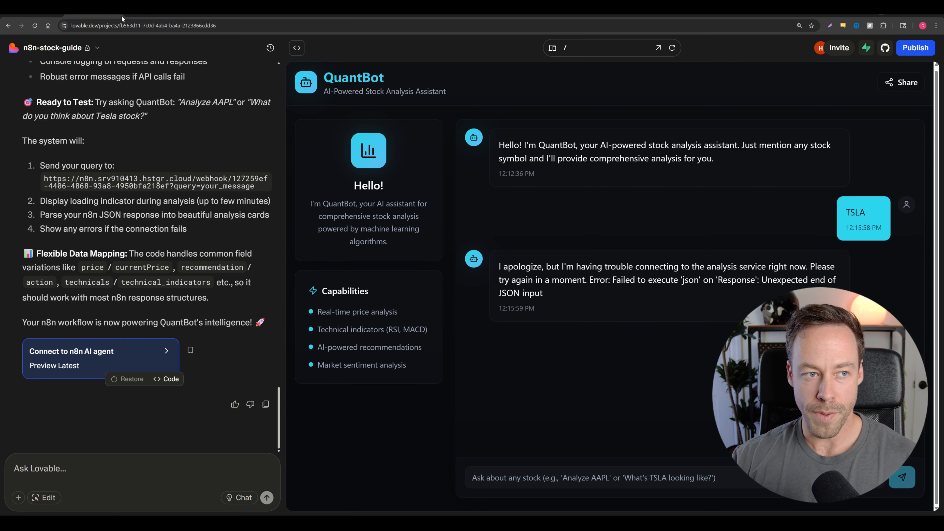
Load the latest failed execution of the Stock Analyzer [n8n only] workflow into the editor for debugging
left_click(49, 7)
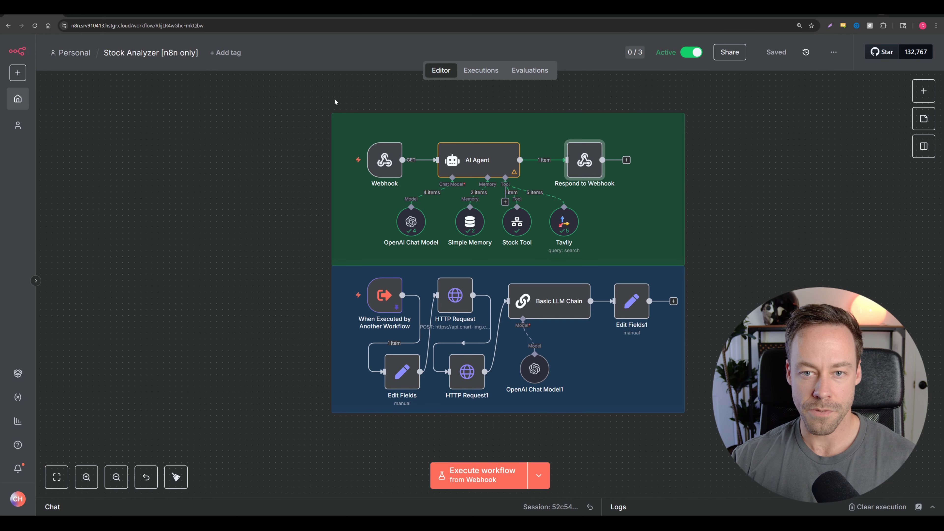
left_click(483, 71)
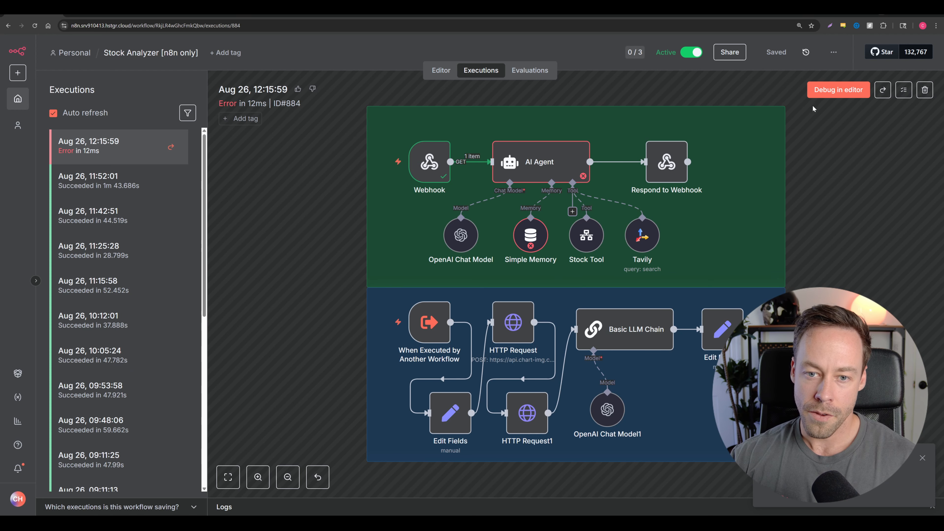
left_click(832, 93)
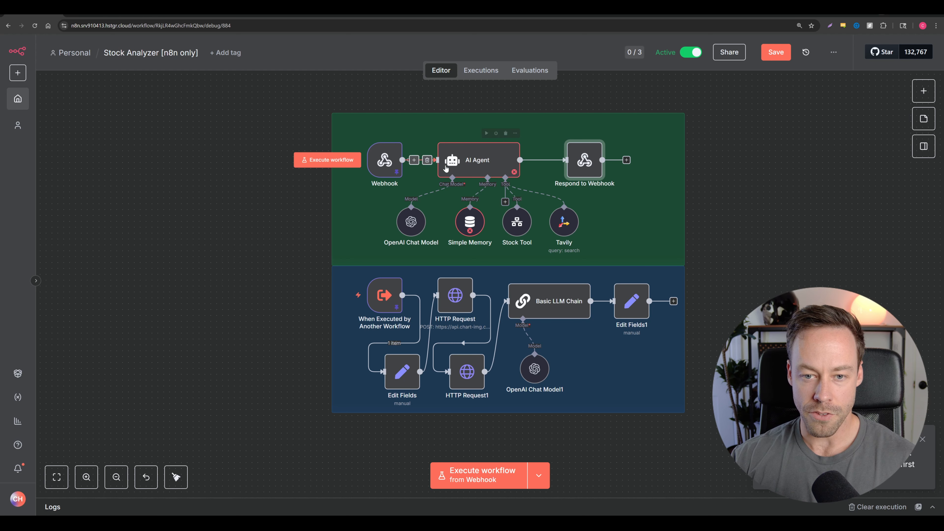
Replace the AI Agent's user message prompt with the webhook query expression {{ $json.query.query }}
left_click(477, 160)
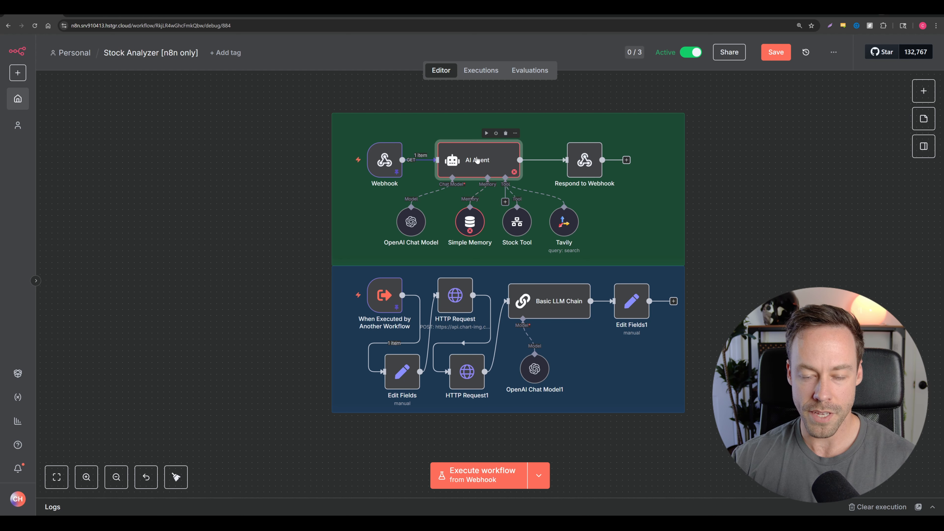
double_click(478, 159)
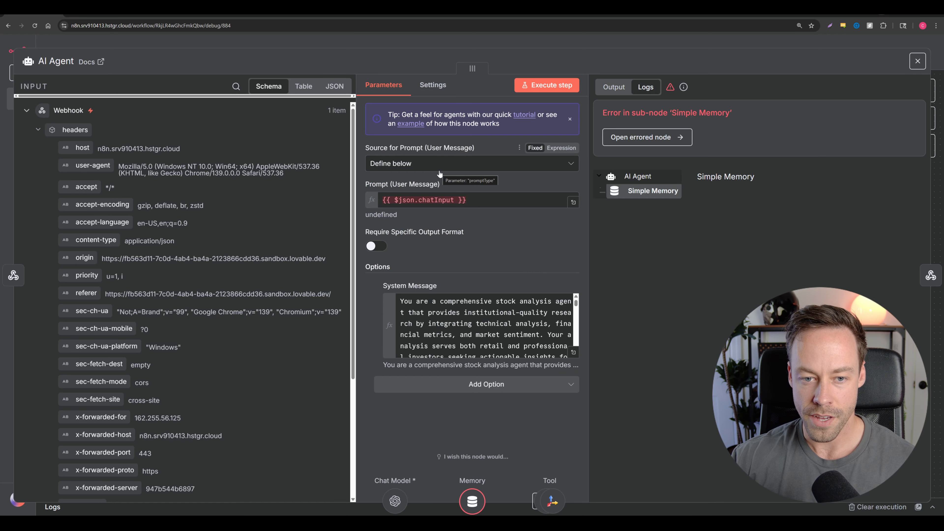
left_click(424, 167)
left_click(451, 165)
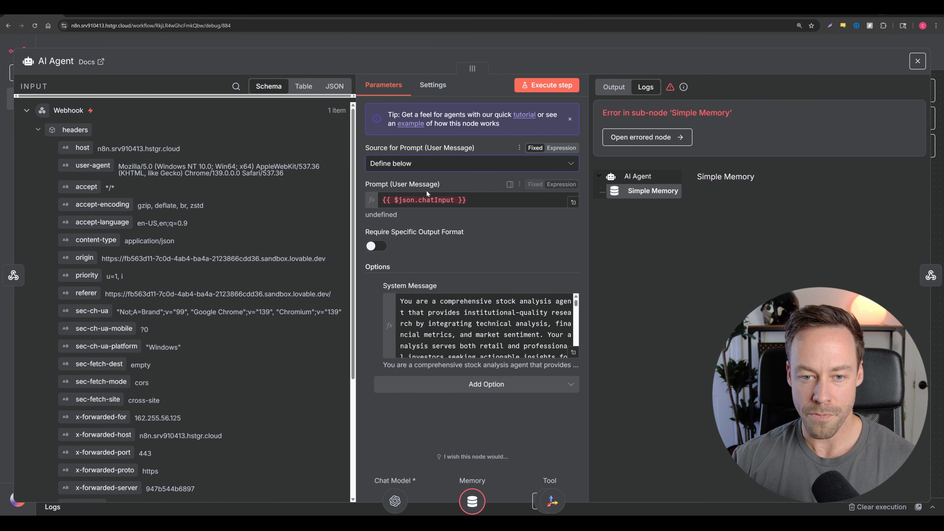
left_click_drag(467, 200, 375, 202)
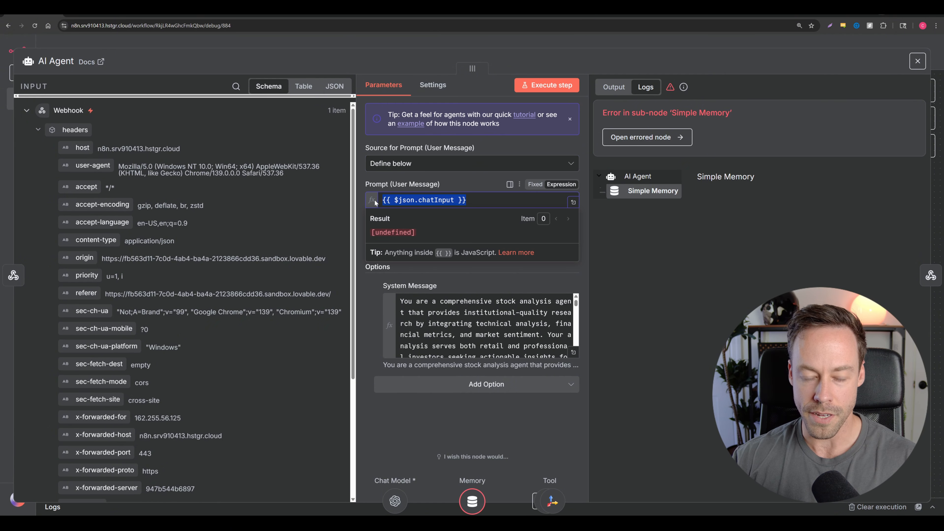
key("BackSpace")
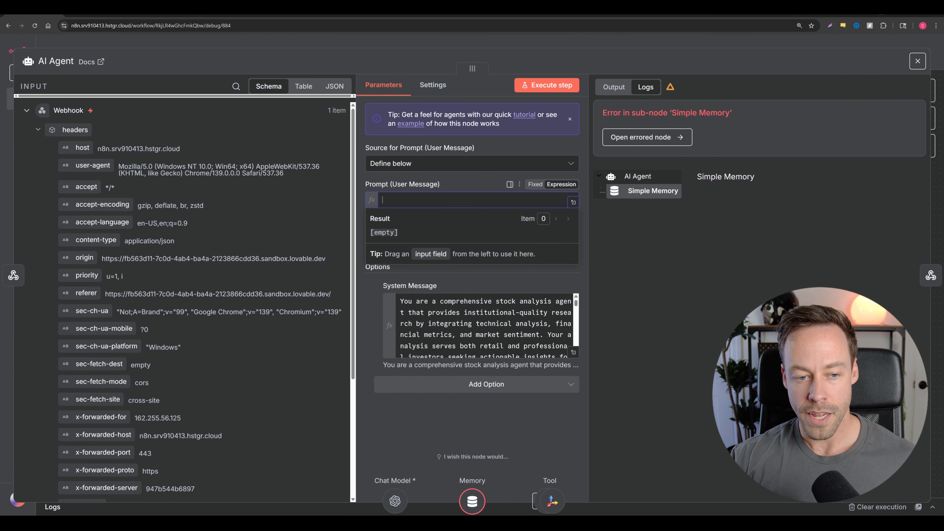
scroll(244, 264, "down", 5)
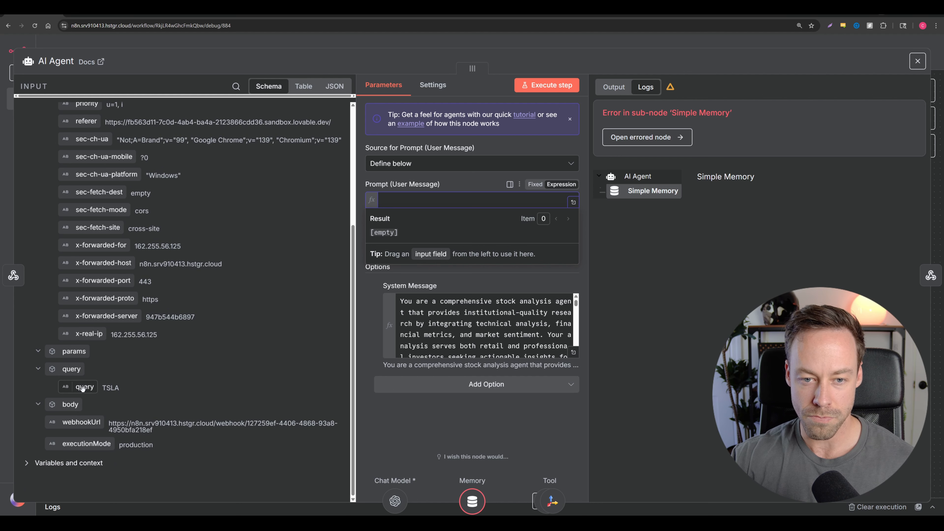
left_click_drag(81, 388, 394, 201)
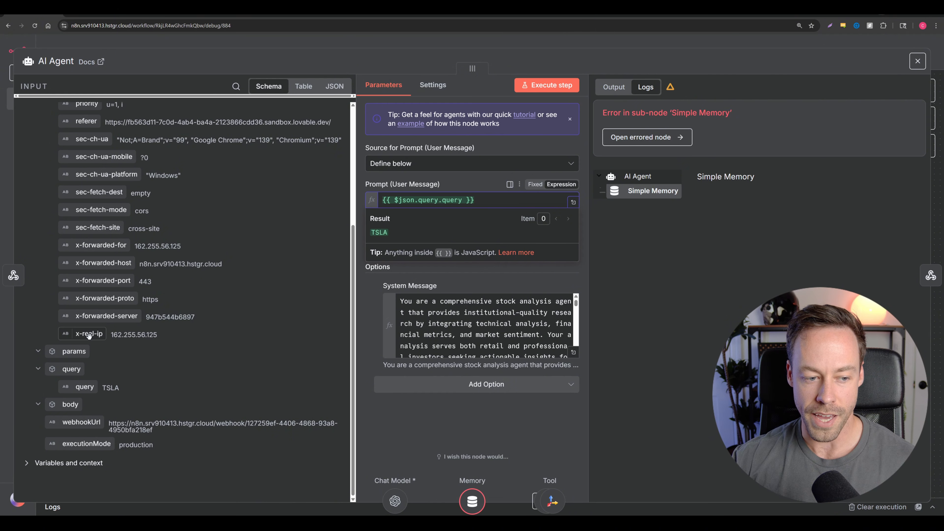
Set Simple Memory's session ID to Define below, with the x-real-ip header expression {{ $json.headers['x-real-ip'] }} as key
left_click_drag(80, 338, 501, 200)
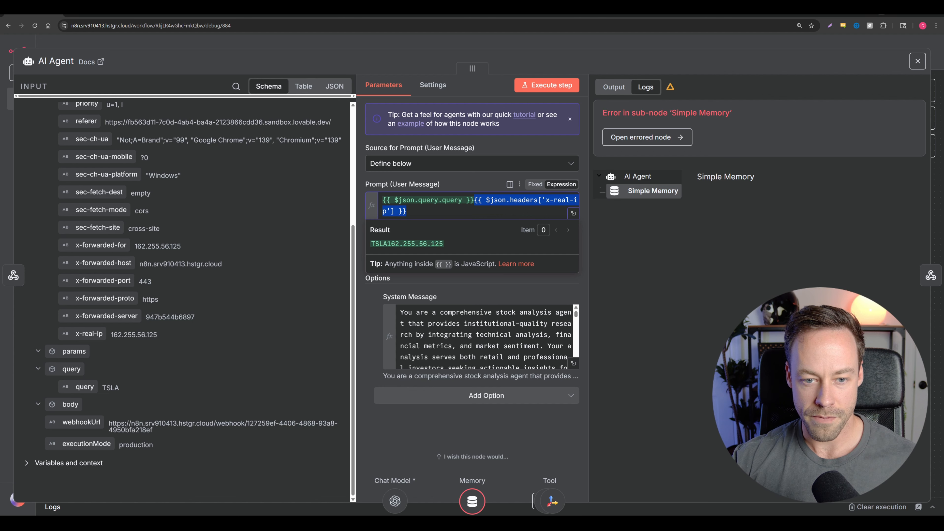
key("BackSpace")
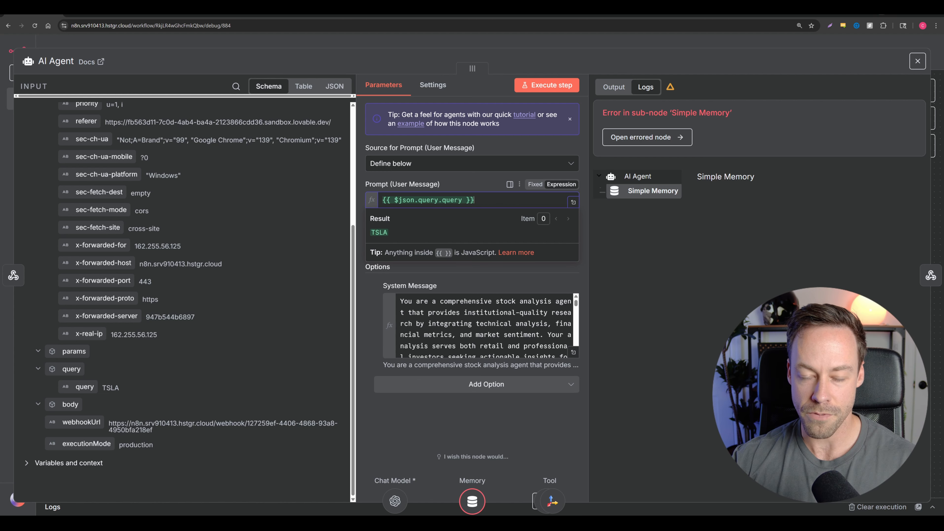
left_click(110, 42)
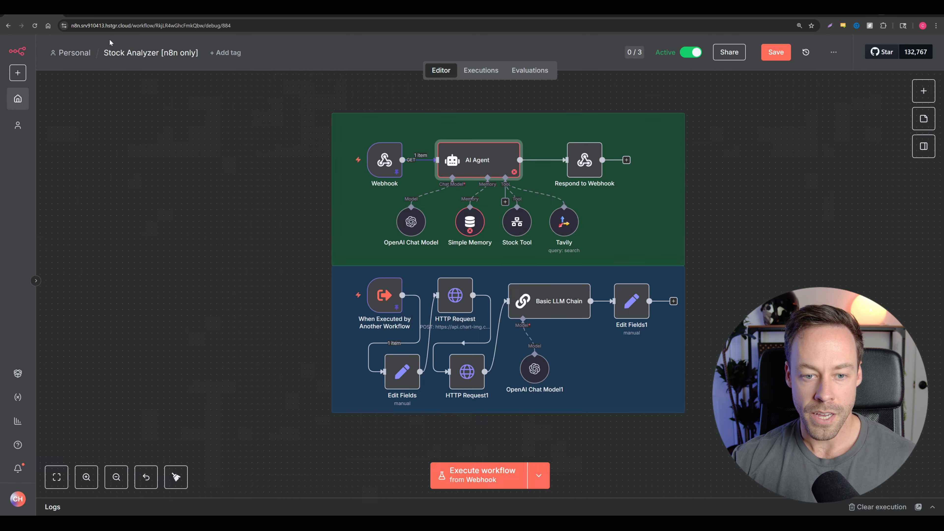
double_click(470, 222)
left_click(451, 124)
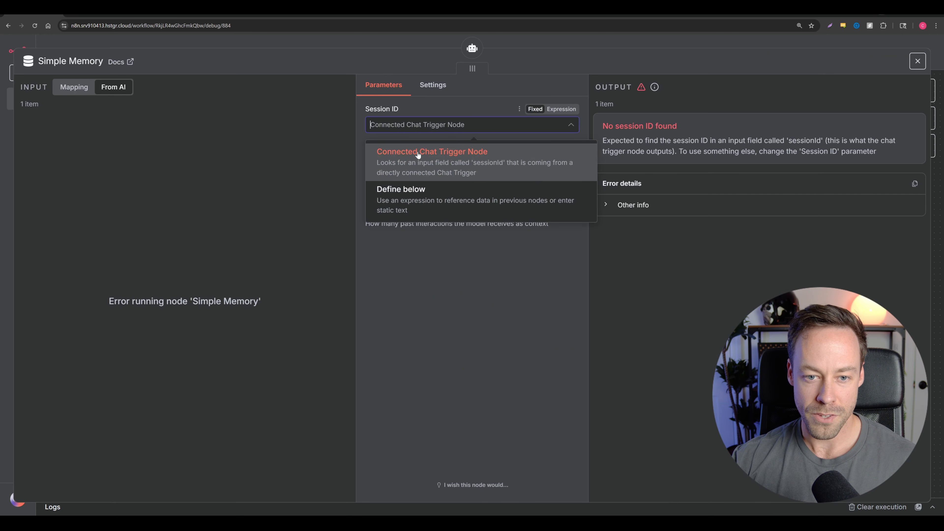
left_click(405, 188)
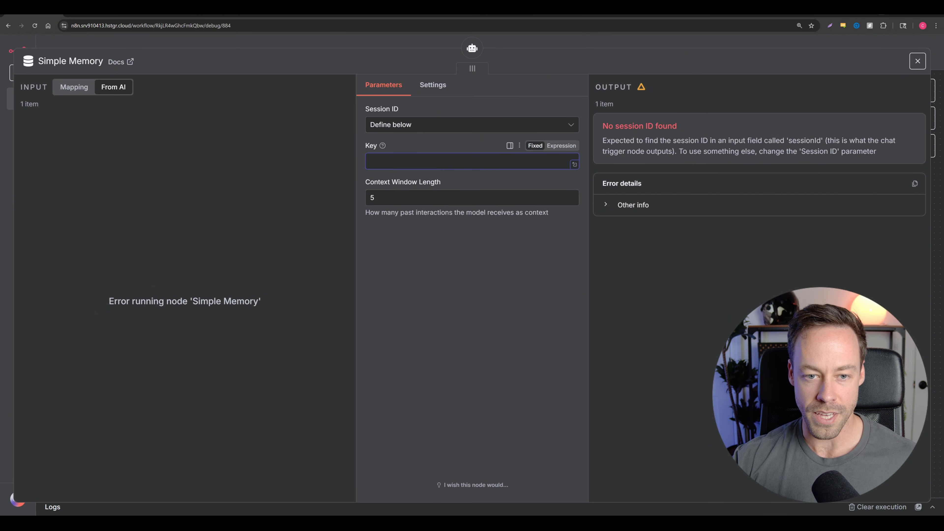
type("{{ $json.headers['x-real-ip'] }}")
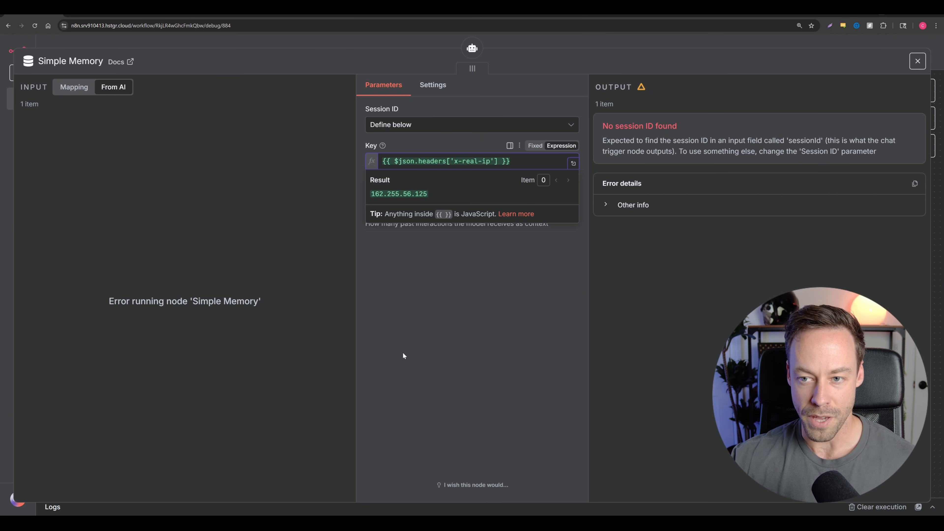
left_click(403, 354)
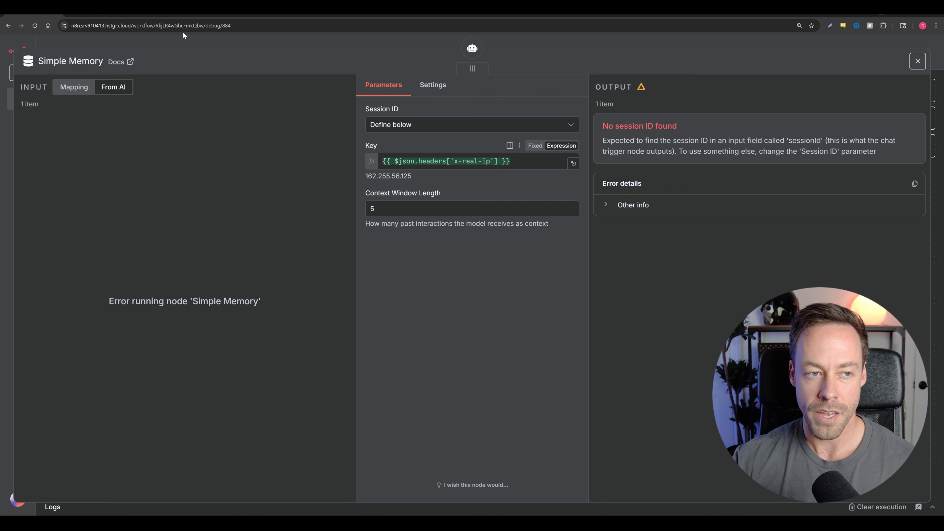
Save the Stock Analyzer [n8n only] workflow and reload its page
left_click(143, 41)
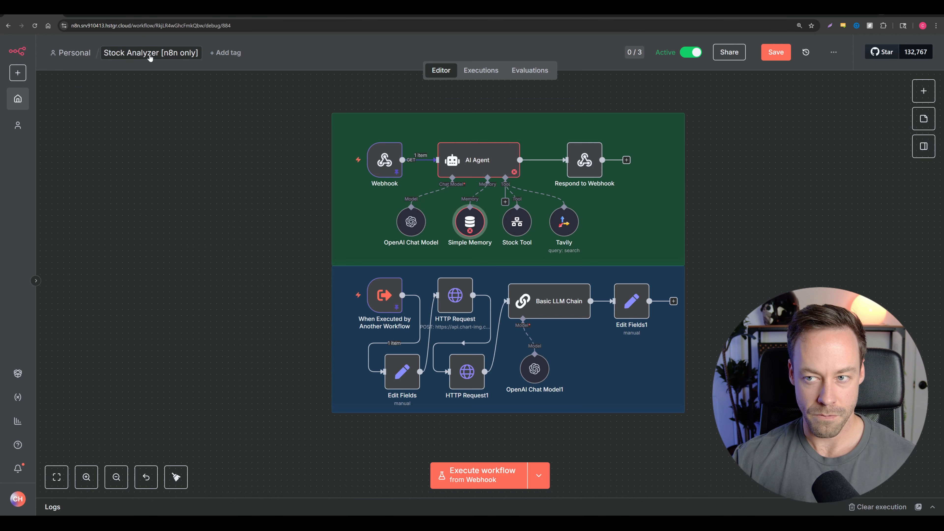
left_click(775, 52)
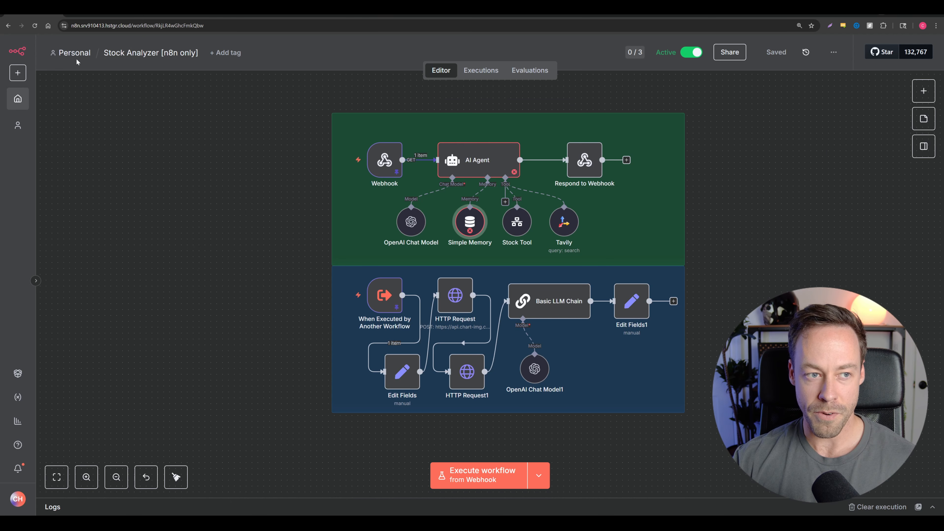
key("F5")
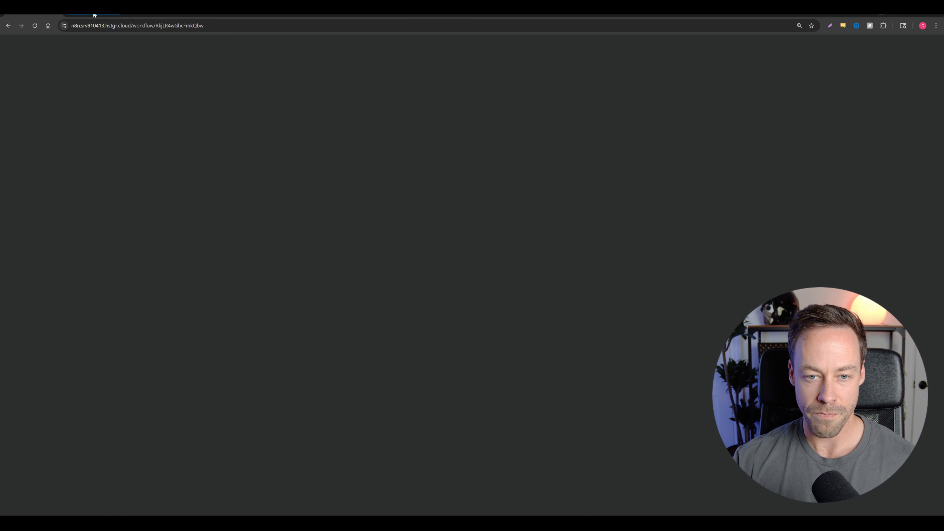
Switch to the Lovable project and send the query TSLA in the QuantBot preview
left_click(95, 15)
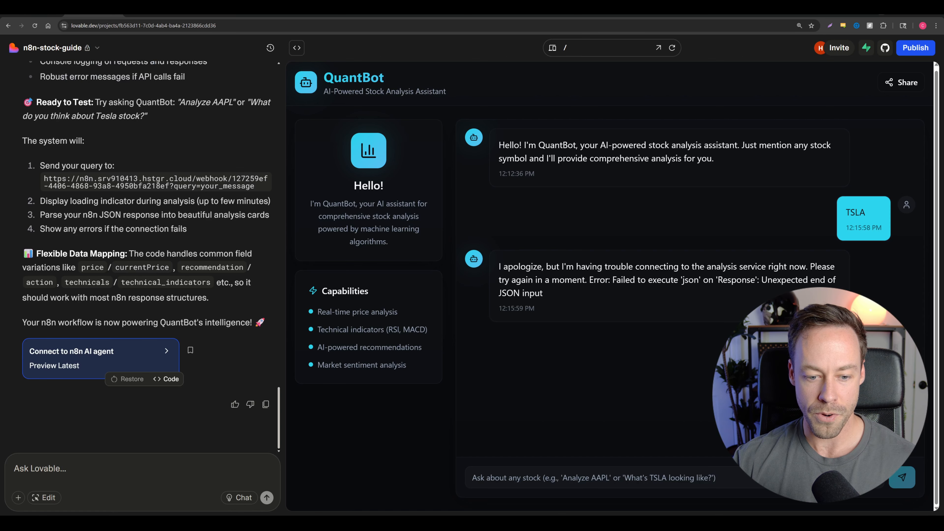
left_click(472, 478)
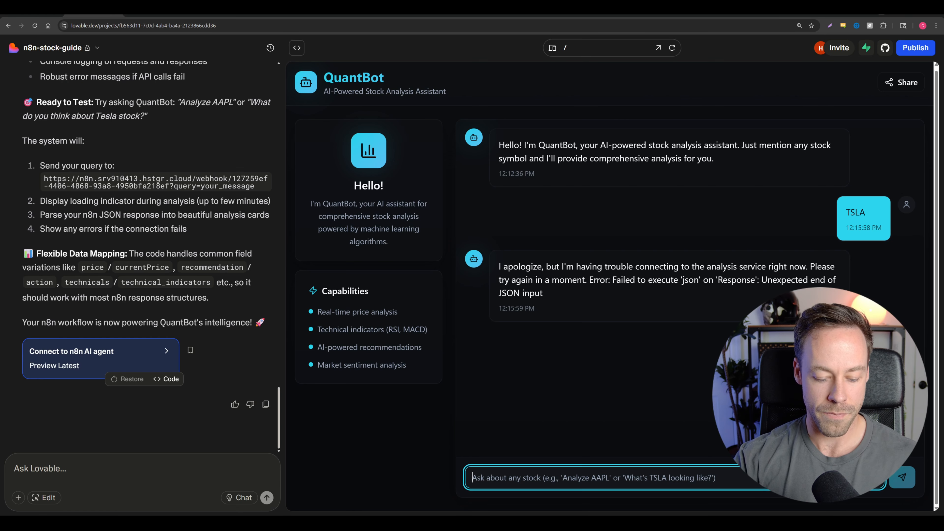
type("TSLA")
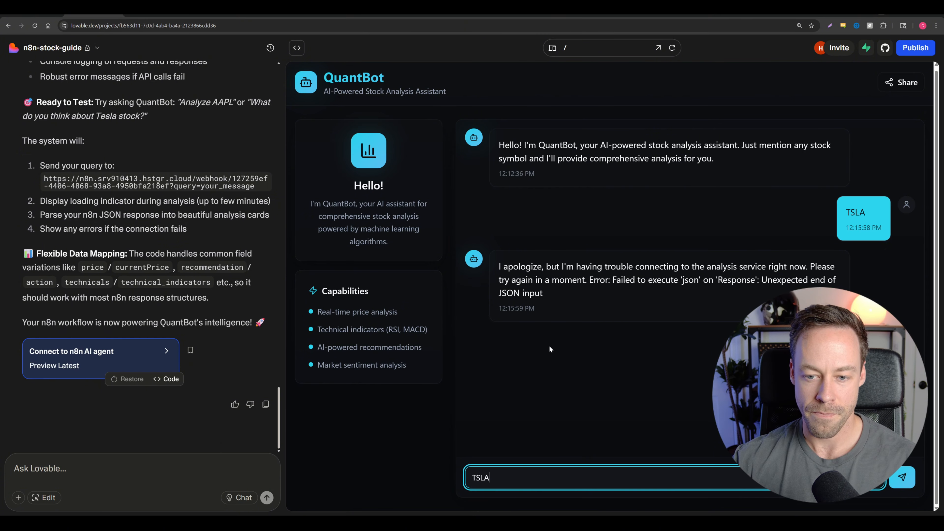
key("Return")
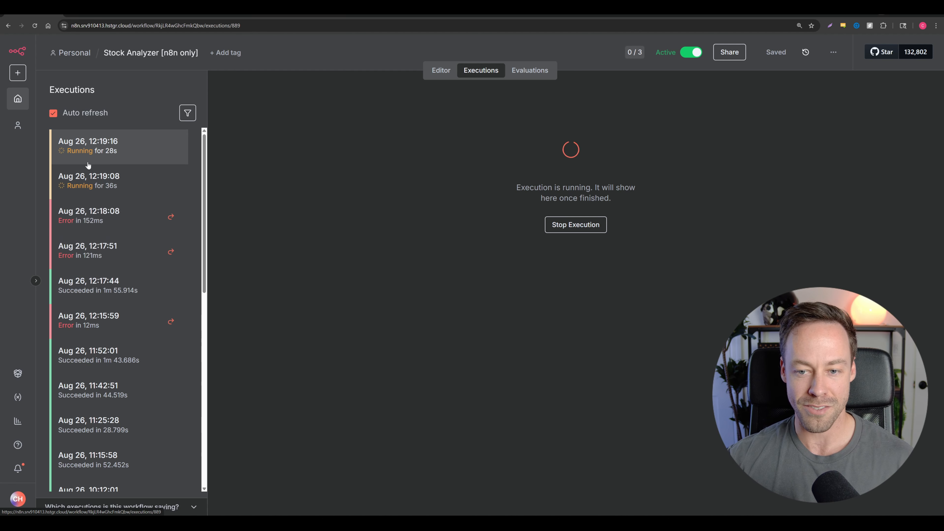
Check the two latest workflow executions in n8n and the TSLA analysis cards in the QuantBot preview
left_click(68, 185)
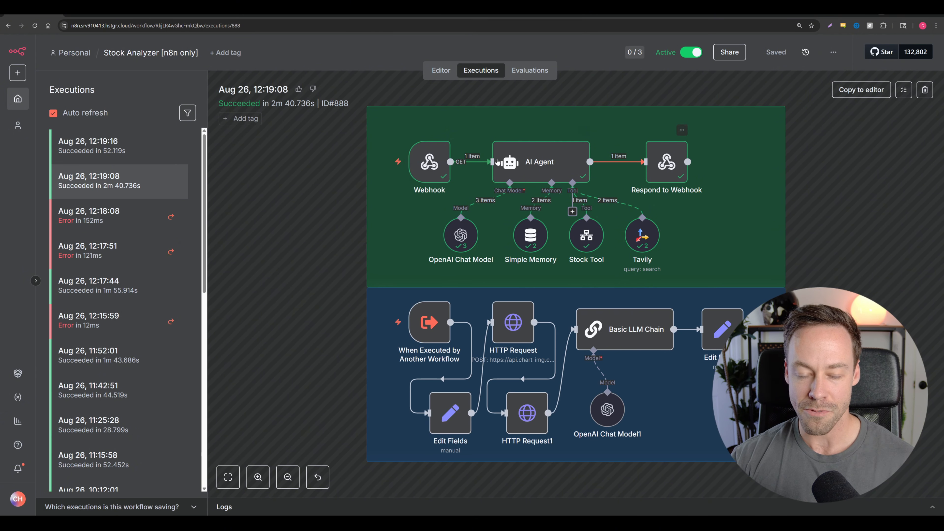
left_click(124, 152)
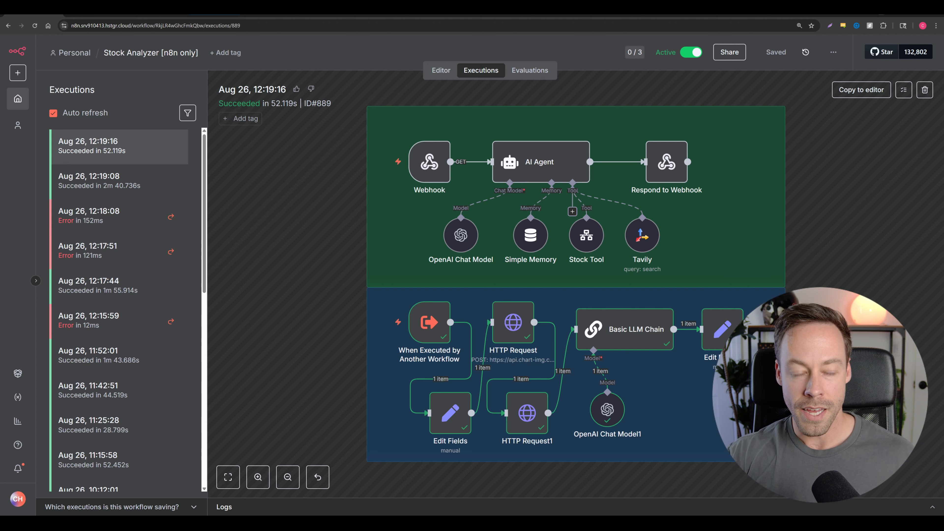
left_click(91, 15)
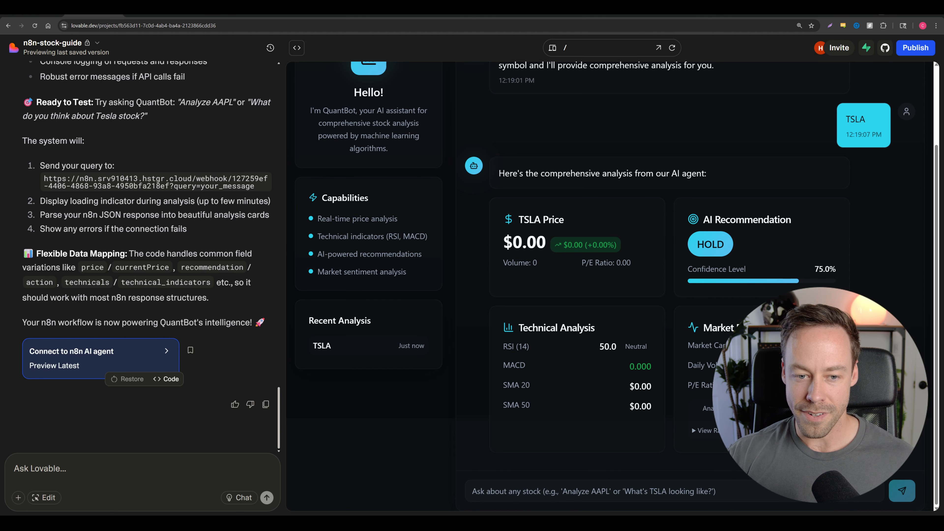
scroll(564, 346, "up", 2)
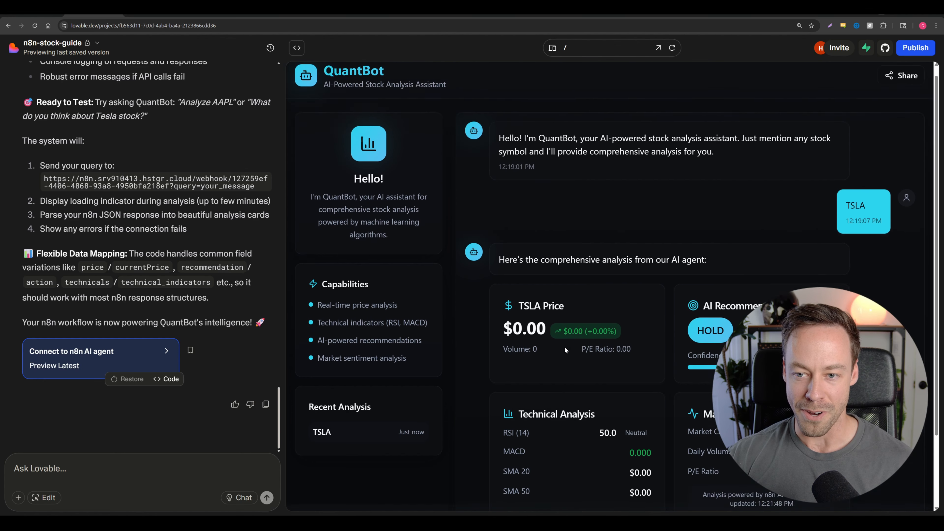
scroll(567, 349, "down", 2)
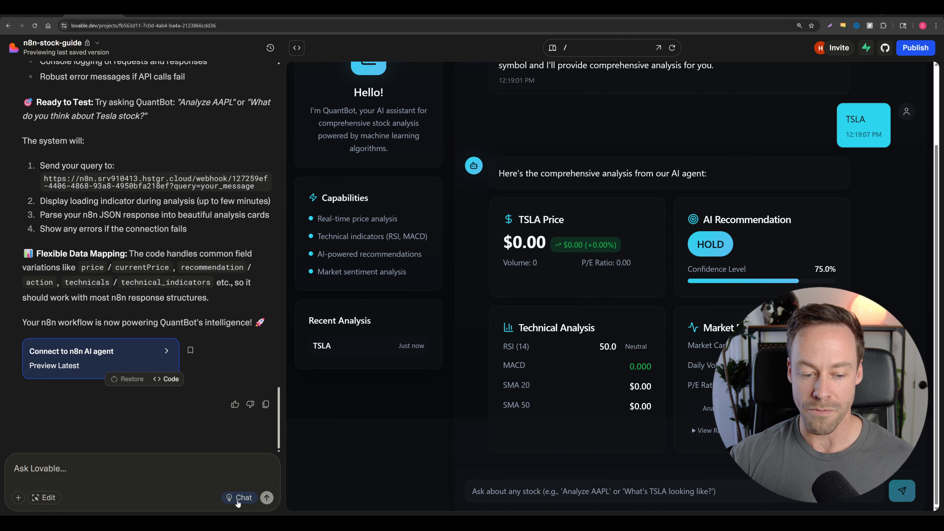
Turn on Lovable's Chat mode and copy the Respond to Webhook node's JSON output from the Aug 26, 12:19:08 execution in n8n
left_click(239, 498)
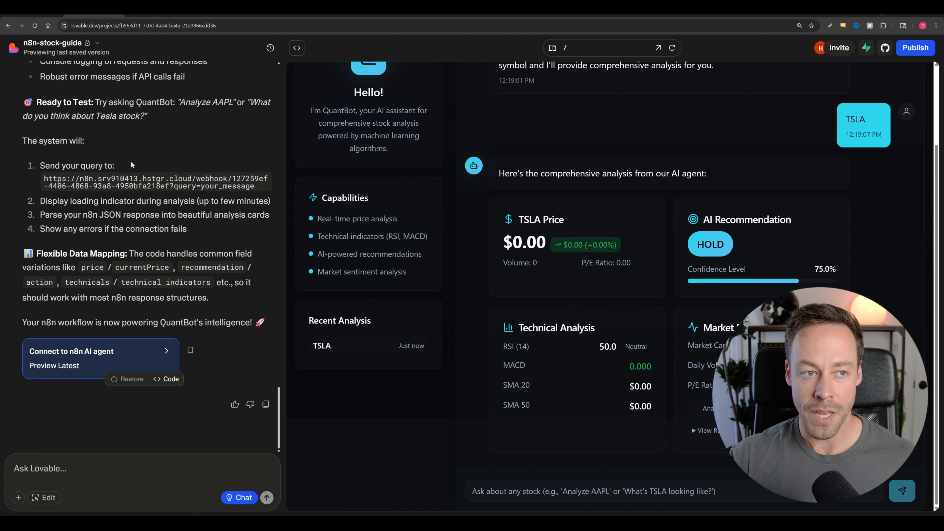
left_click(49, 7)
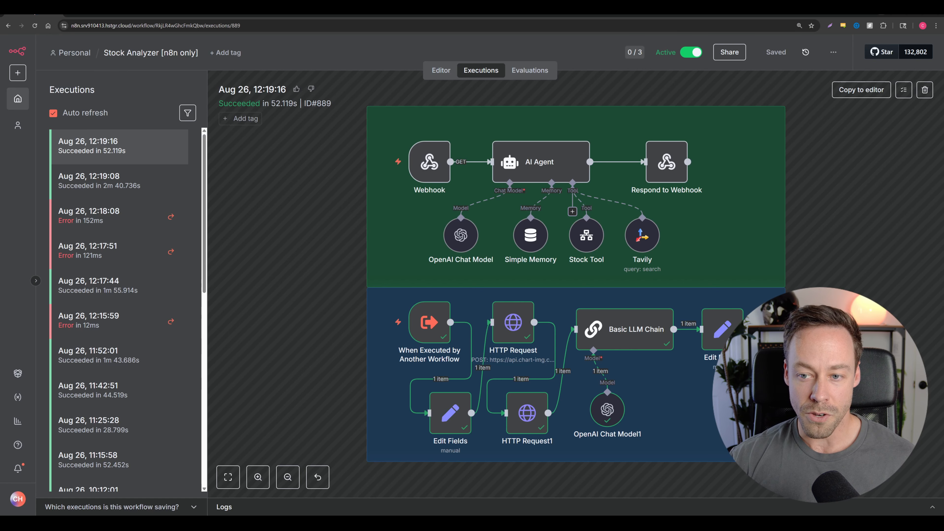
left_click(116, 176)
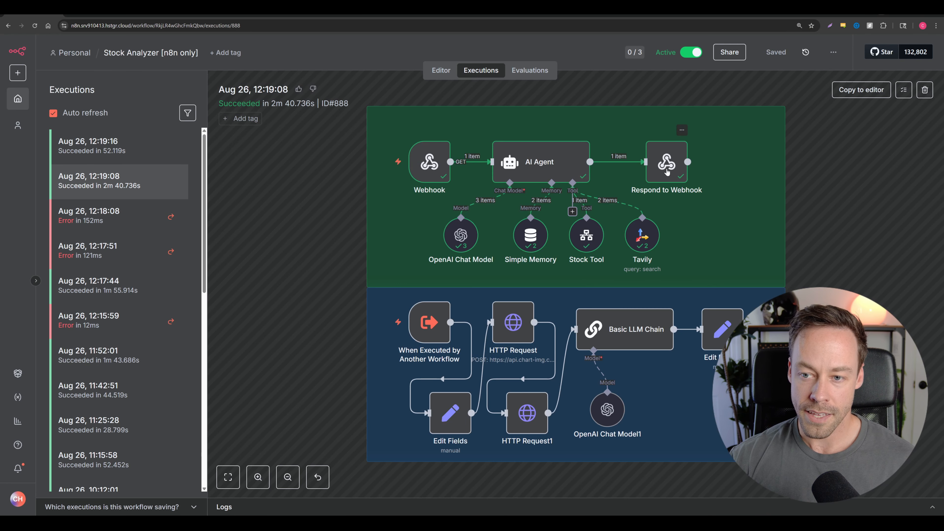
double_click(667, 168)
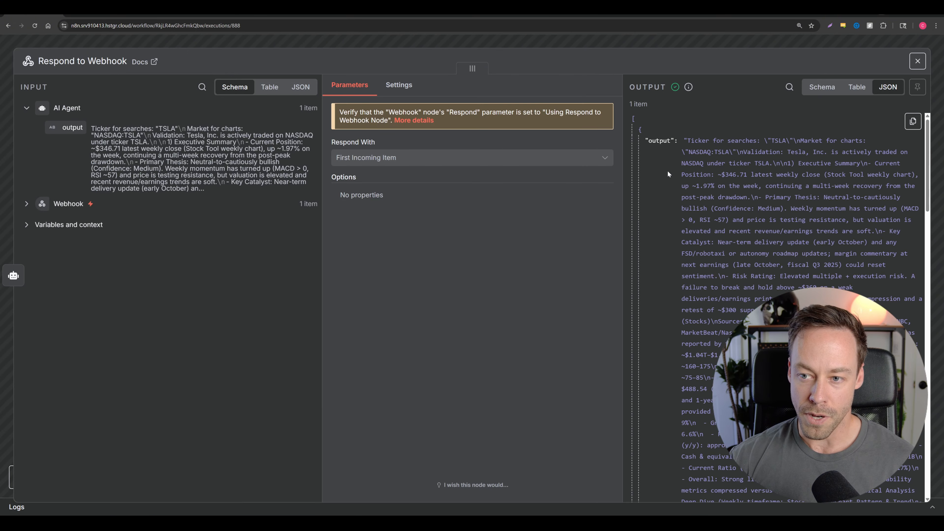
scroll(668, 171, "down", 15)
scroll(765, 205, "down", 3)
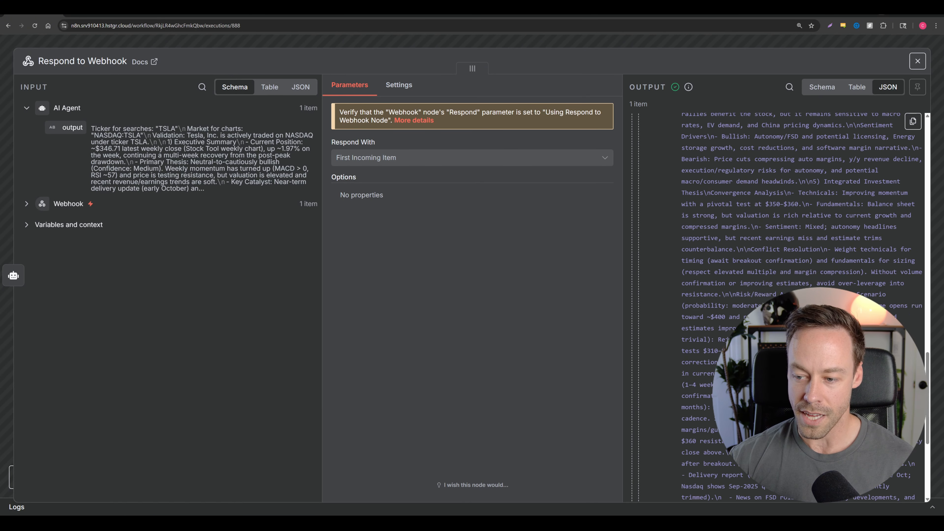
scroll(765, 205, "up", 15)
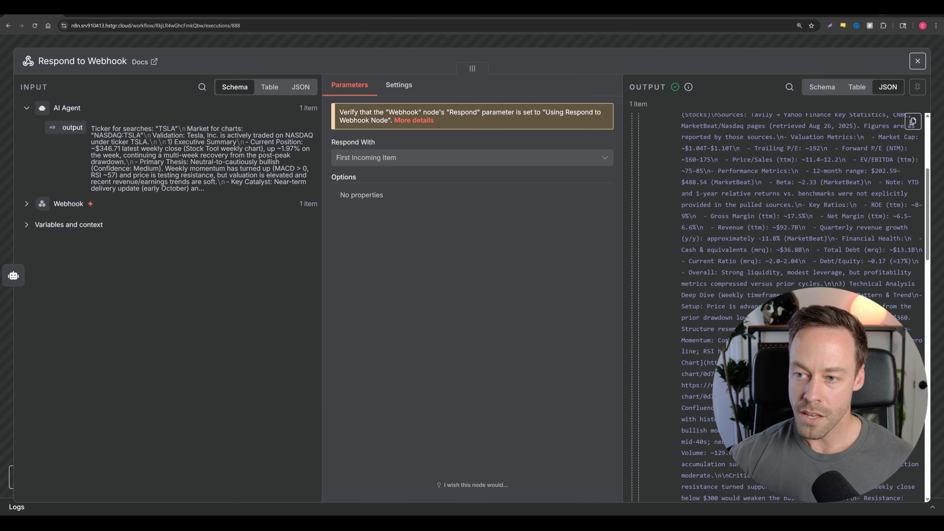
left_click(914, 122)
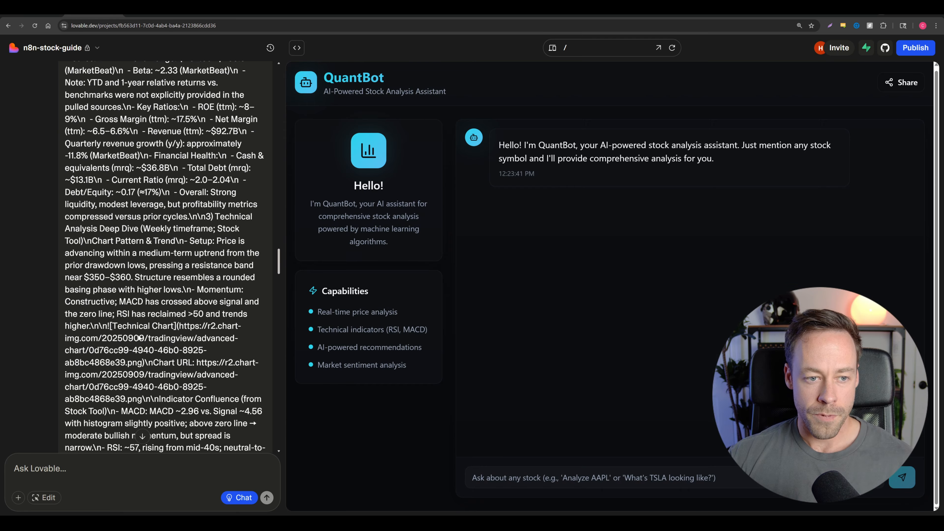
Review Lovable's plan for parsing and displaying the n8n analysis response, and have the plan implemented
scroll(135, 334, "down", 10)
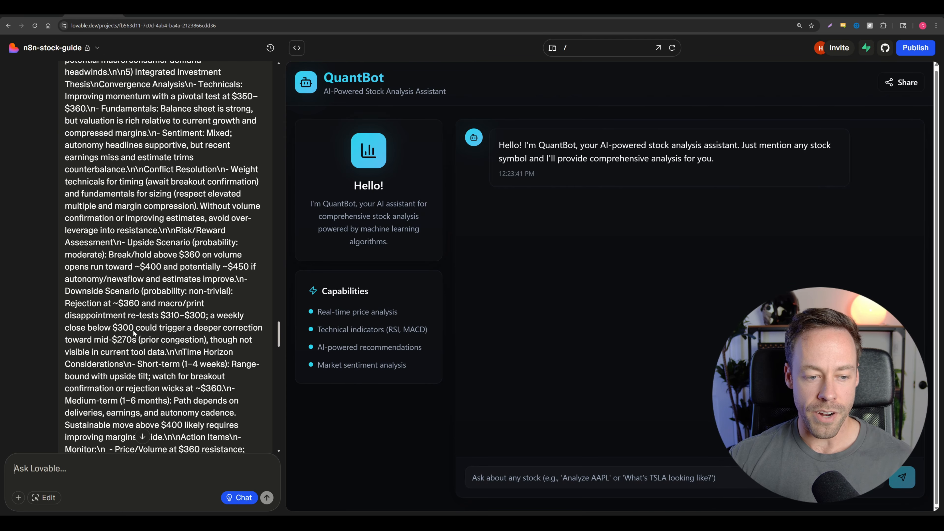
scroll(134, 333, "down", 10)
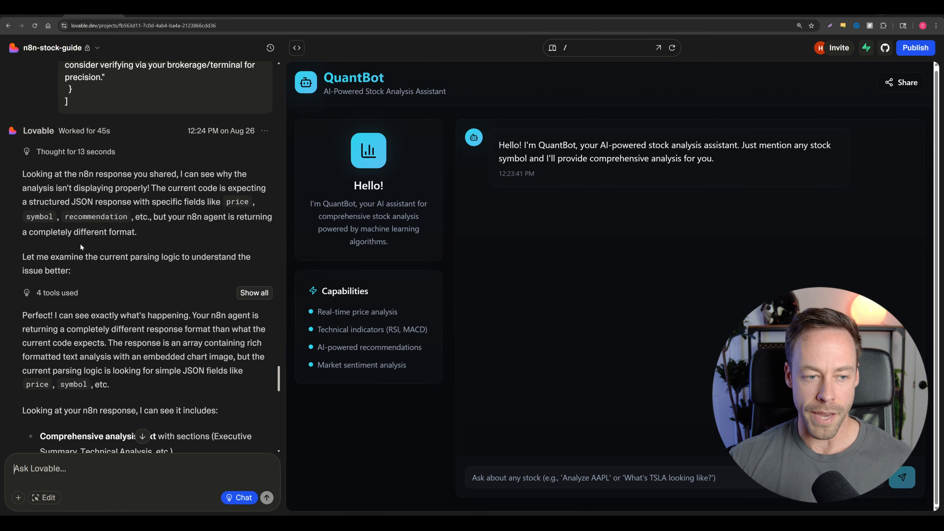
scroll(81, 247, "down", 4)
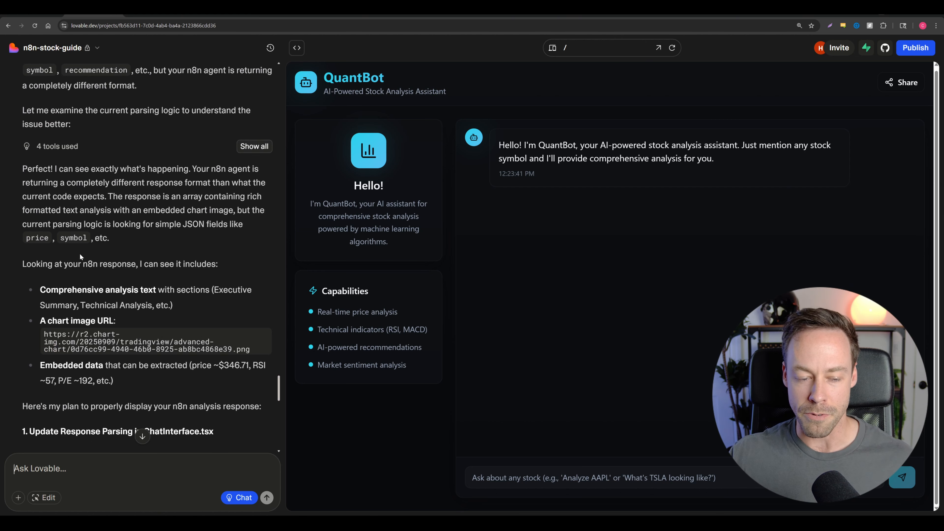
scroll(84, 257, "down", 8)
scroll(93, 264, "down", 5)
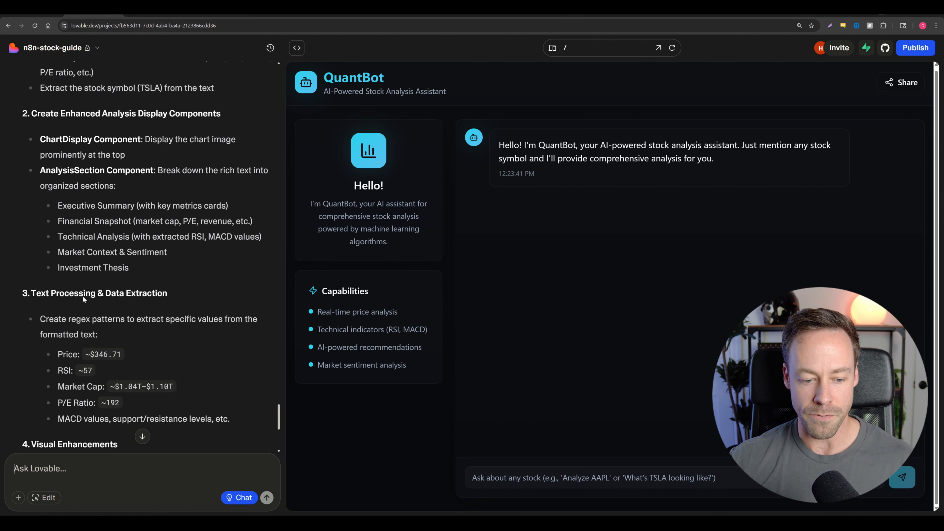
scroll(86, 308, "down", 8)
left_click(56, 400)
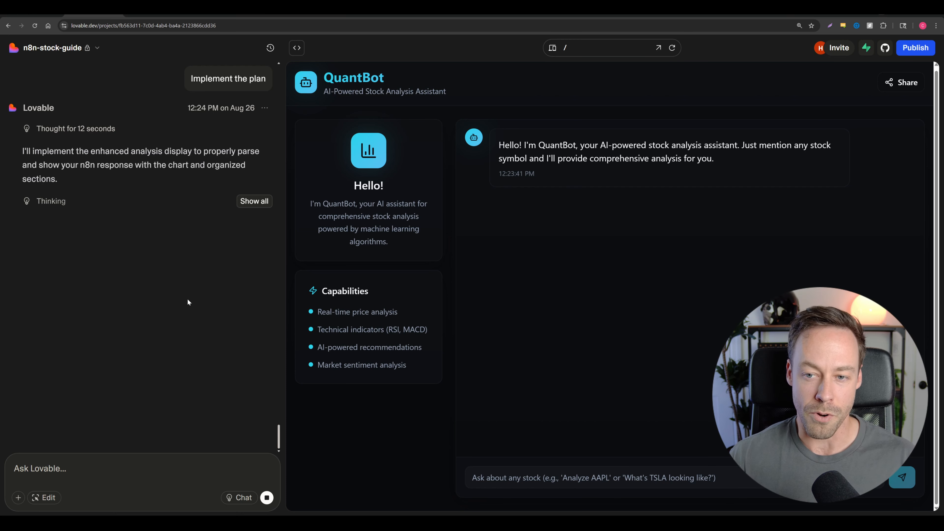
Enter the query bitcoin in the QuantBot preview and inspect the Respond to Webhook output of n8n's Aug 26, 12:27:13 execution
type("bitcoin")
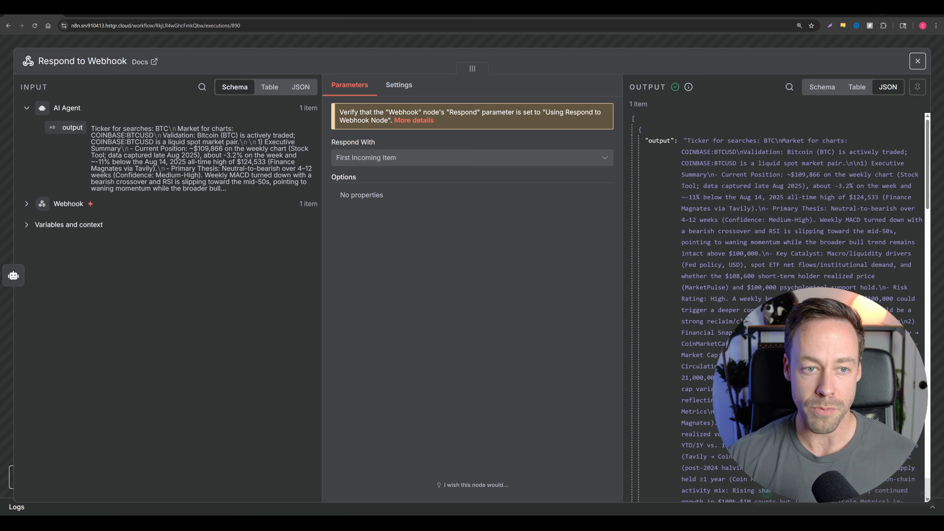
key("Escape")
left_click(120, 145)
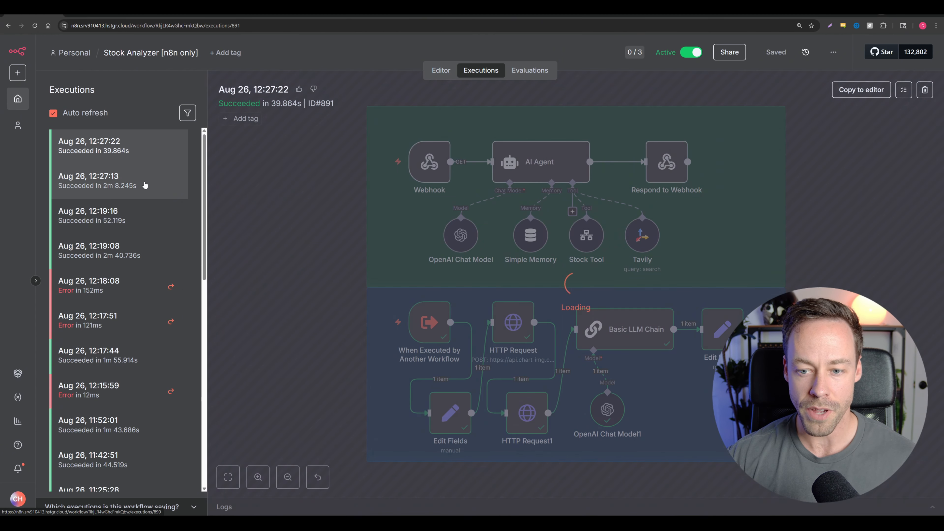
left_click(147, 184)
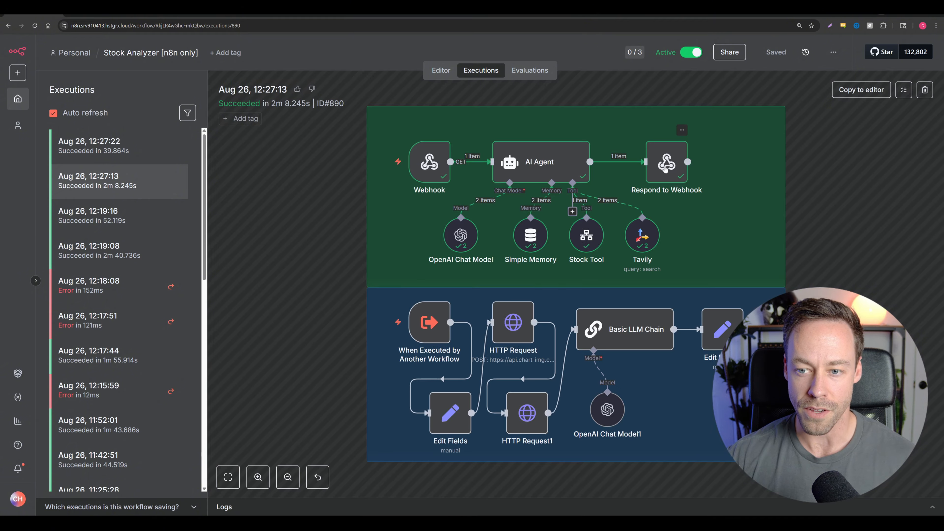
double_click(666, 164)
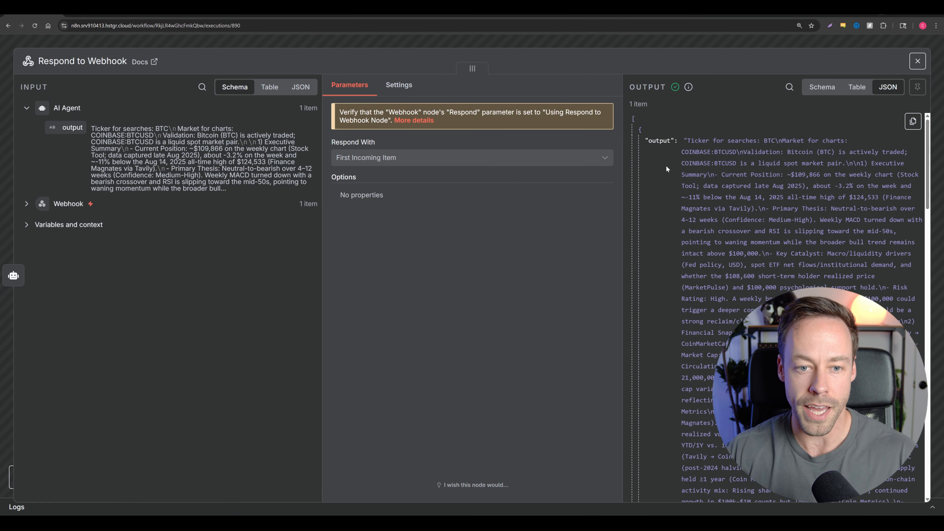
left_click(93, 14)
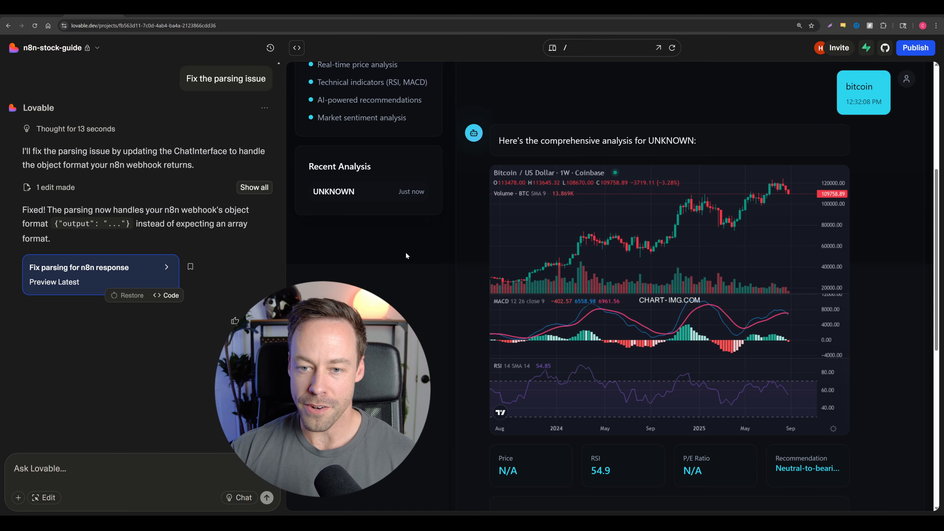
Examine the bitcoin analysis in the QuantBot preview, expanding the Financial Snapshot, Technical Analysis, Market Context & Sentiment and Investment Thesis sections
scroll(467, 198, "down", 10)
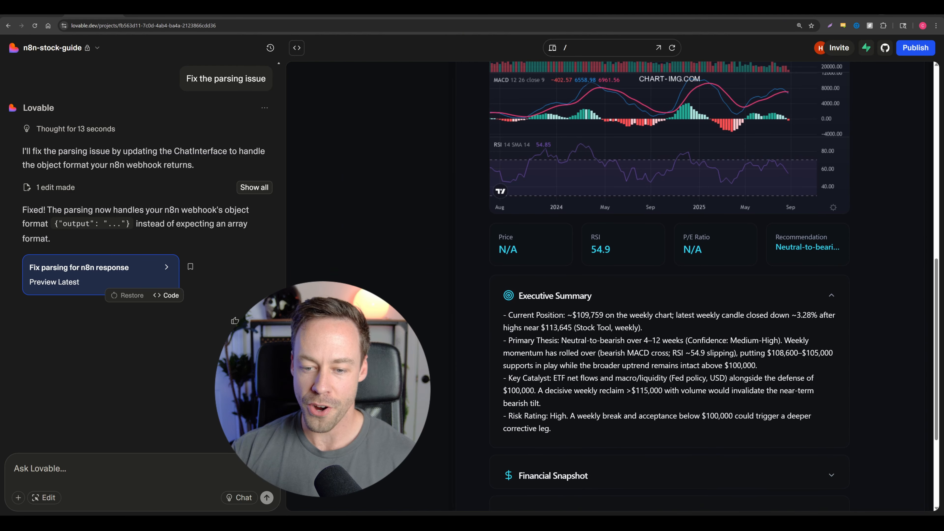
left_click(832, 316)
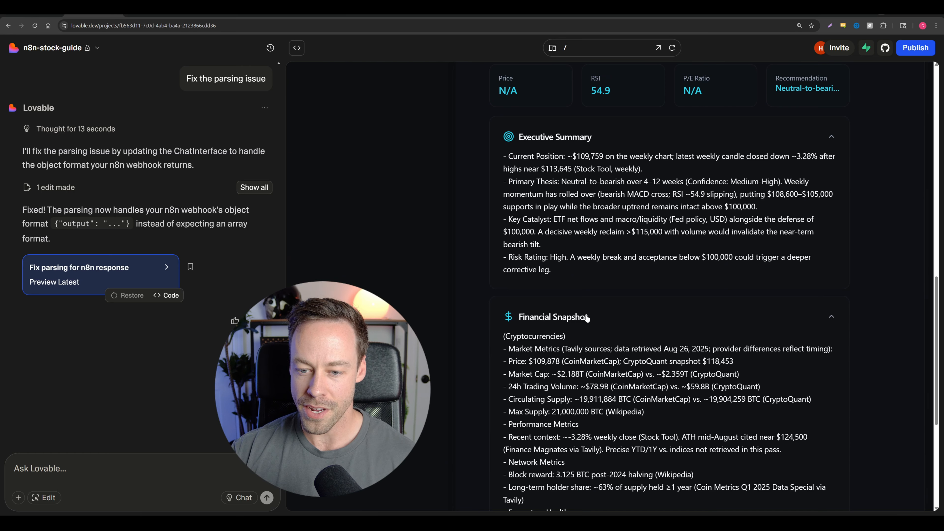
scroll(588, 319, "down", 6)
left_click(621, 361)
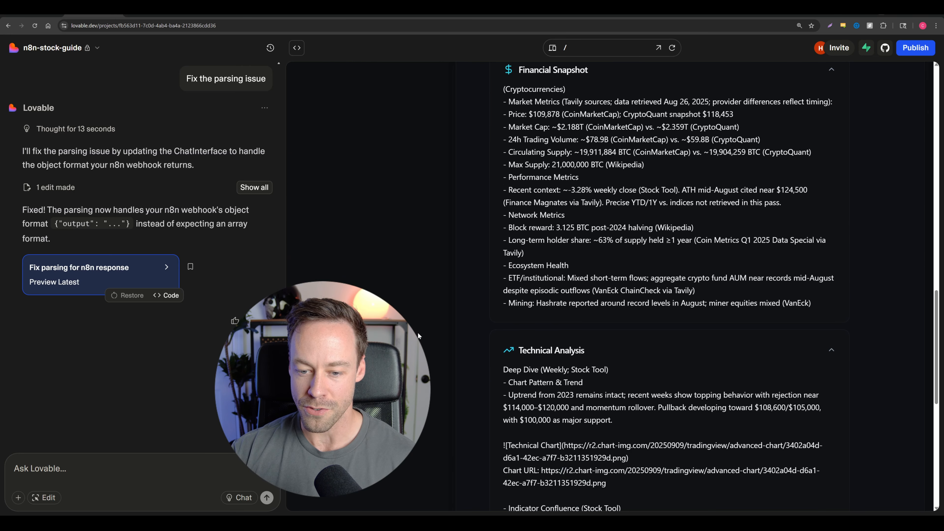
scroll(595, 372, "down", 10)
left_click(539, 395)
scroll(540, 380, "down", 5)
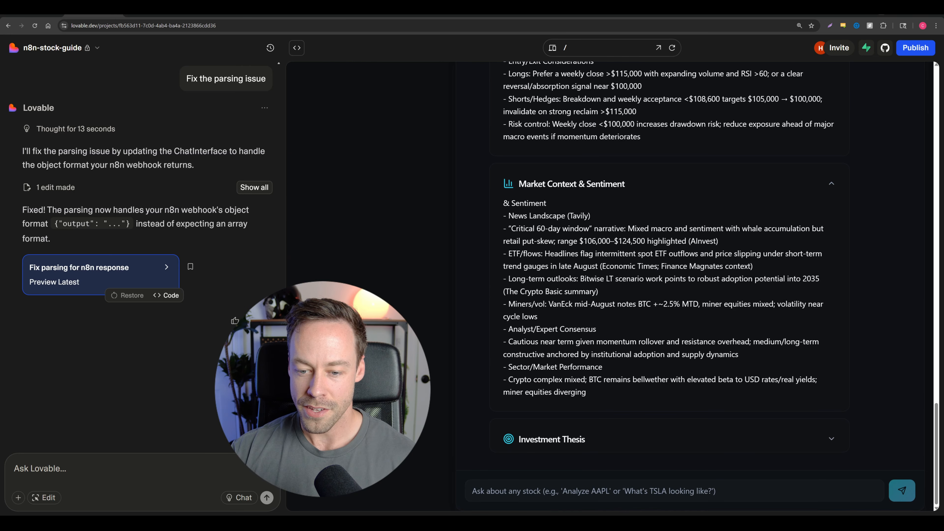
left_click(611, 442)
scroll(611, 372, "down", 6)
scroll(611, 372, "up", 6)
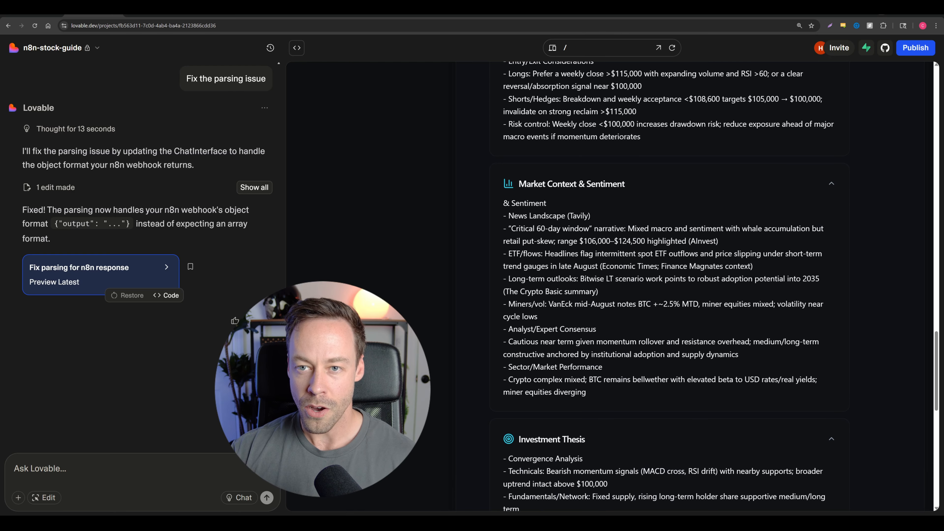
View the QUANTUM_AI_TERMINAL site's terminal design, and return to the Lovable project to start a new prompt in Chat mode
left_click(454, 8)
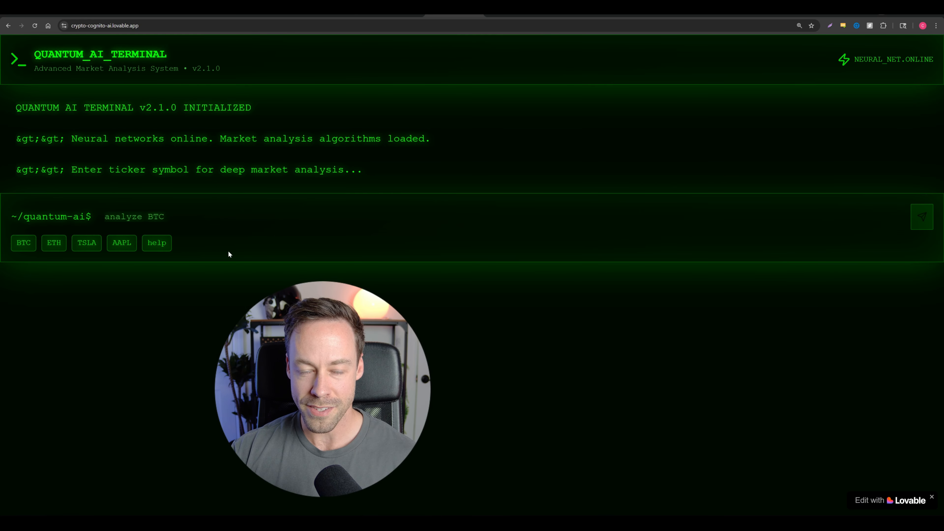
key("ctrl+shift+Tab")
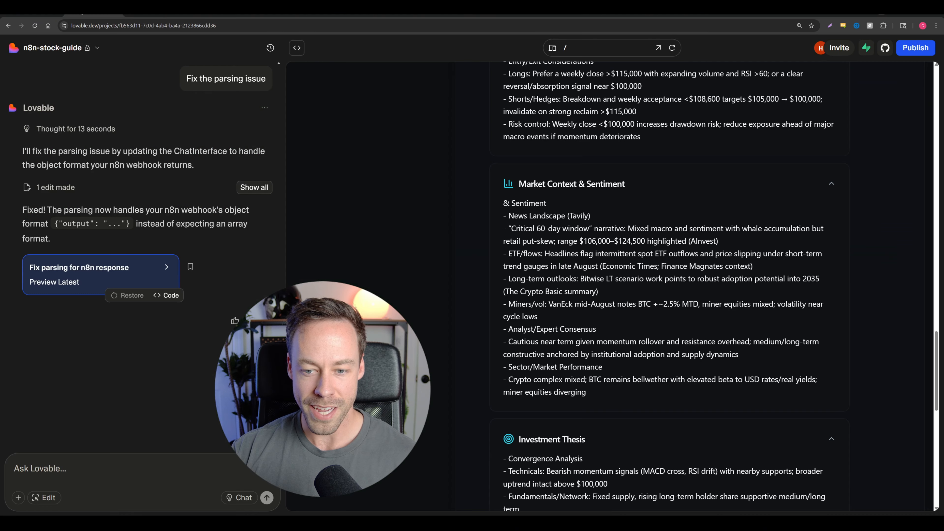
scroll(598, 350, "up", 10)
scroll(598, 350, "up", 15)
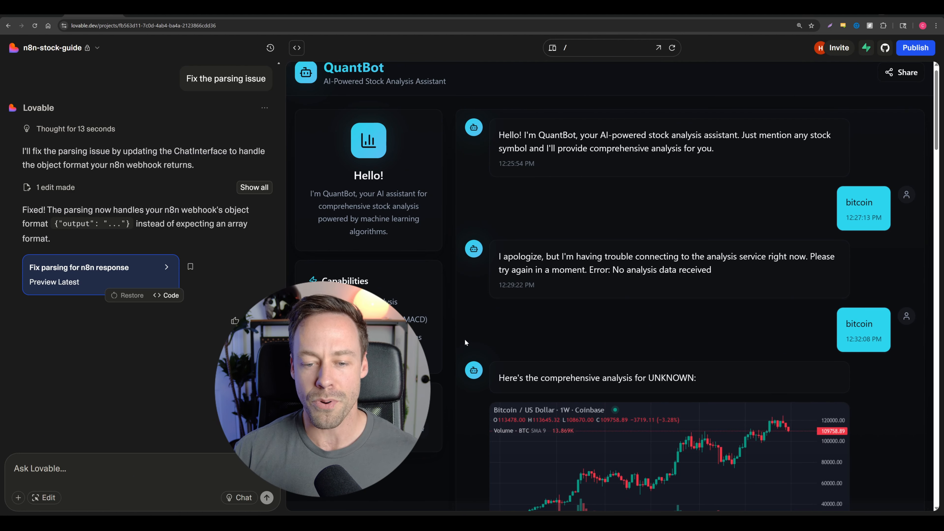
left_click(219, 470)
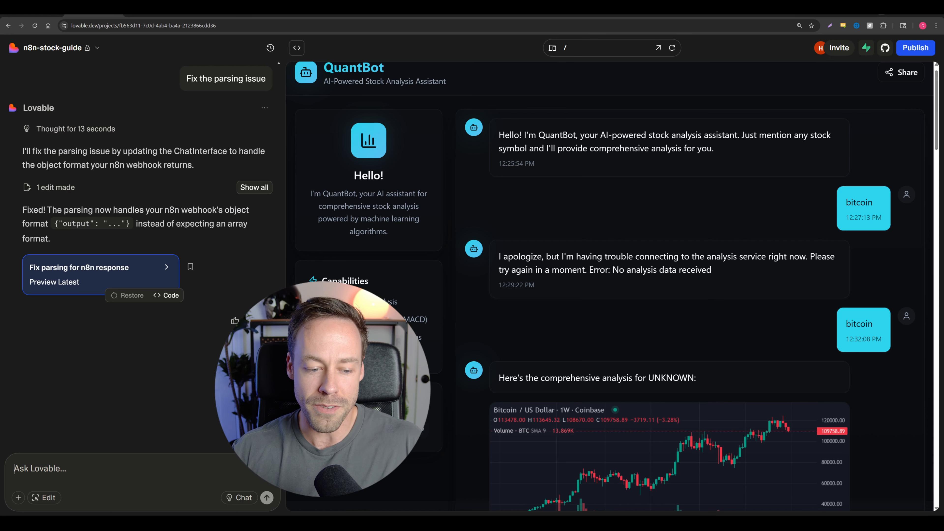
left_click(239, 498)
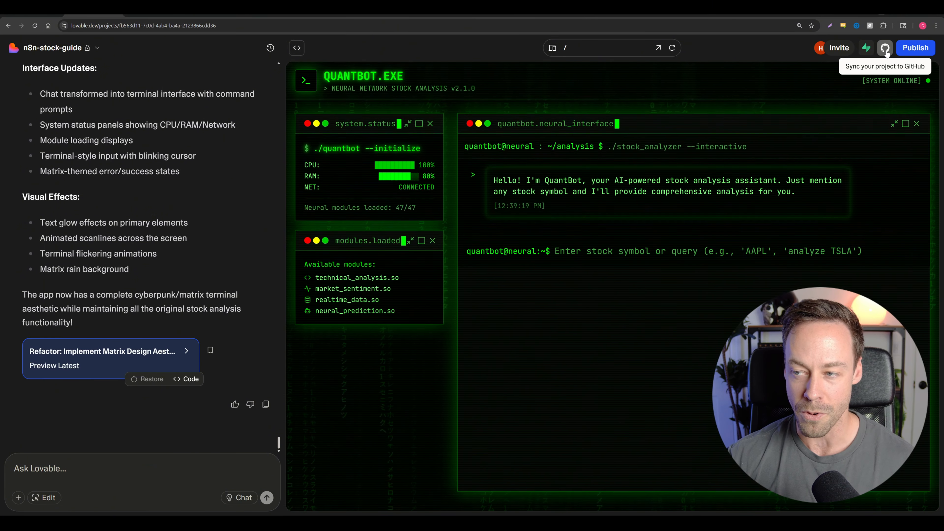
Publish the n8n-stock-guide project and copy the link of the published site
left_click(917, 52)
left_click(907, 240)
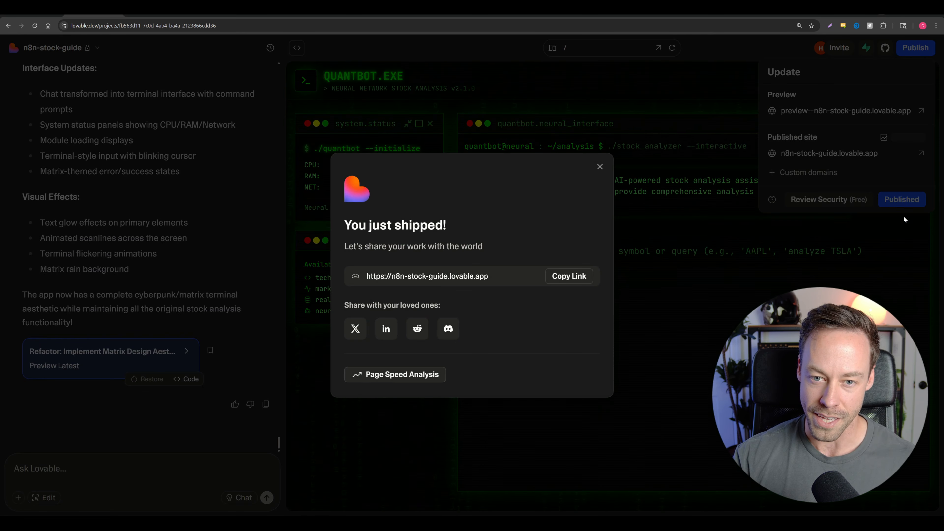
left_click(573, 278)
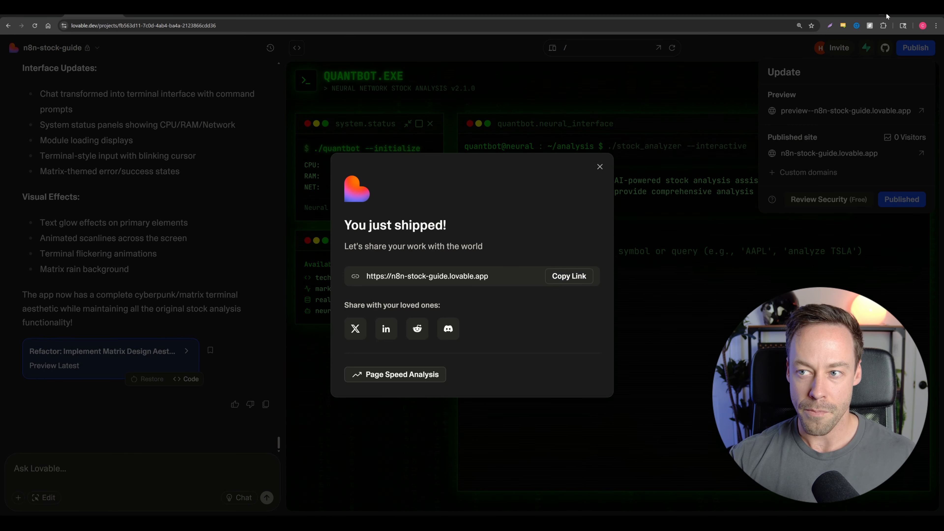
Open the published site n8n-stock-guide.lovable.app in a new browser tab
left_click(824, 14)
key("ctrl+v")
key("Return")
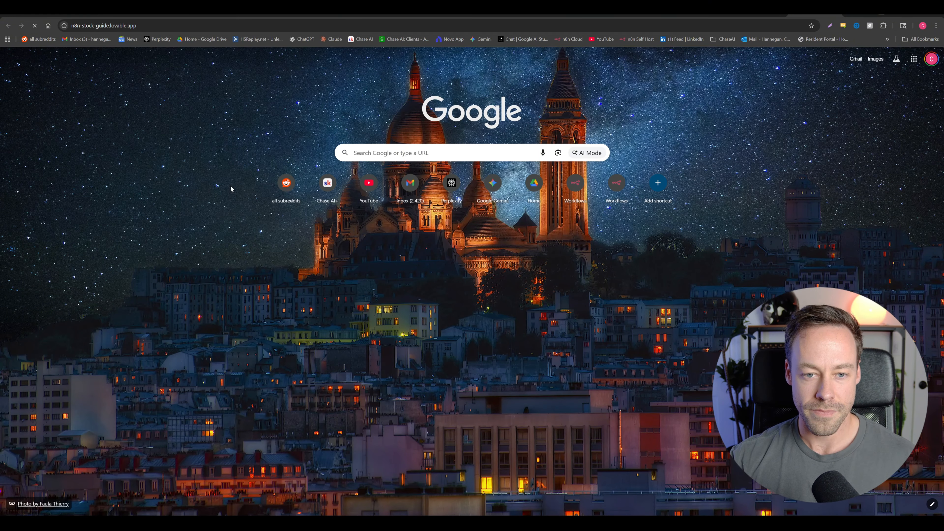